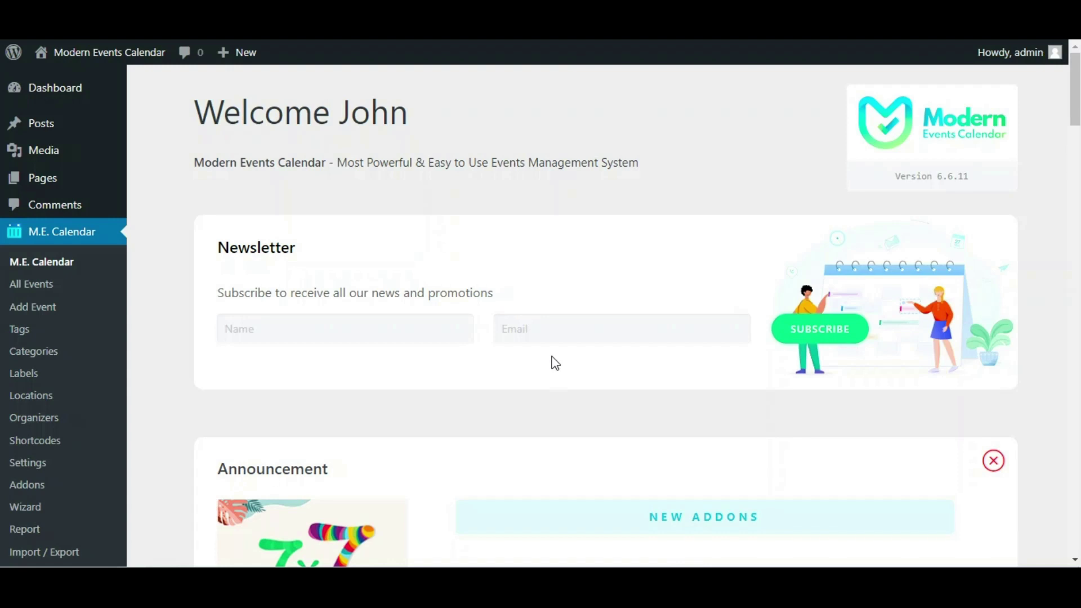
# Upload the mec-liquid-layouts.zip archive as a new plugin to install MEC Liquid Layouts
pyautogui.scroll(-5, 555, 363)
pyautogui.moveTo(8, 436)
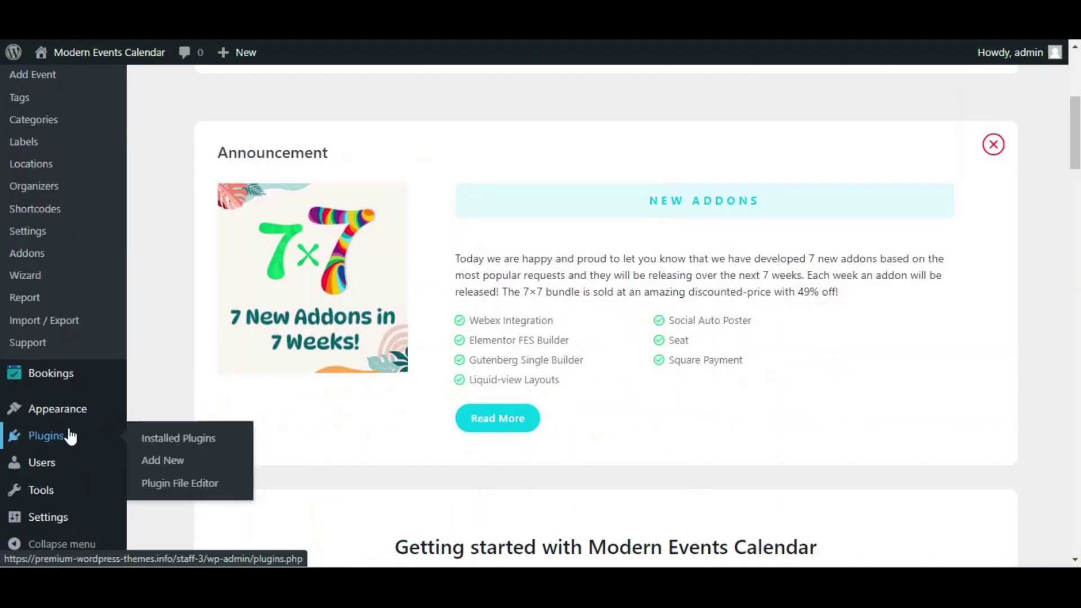
pyautogui.click(173, 460)
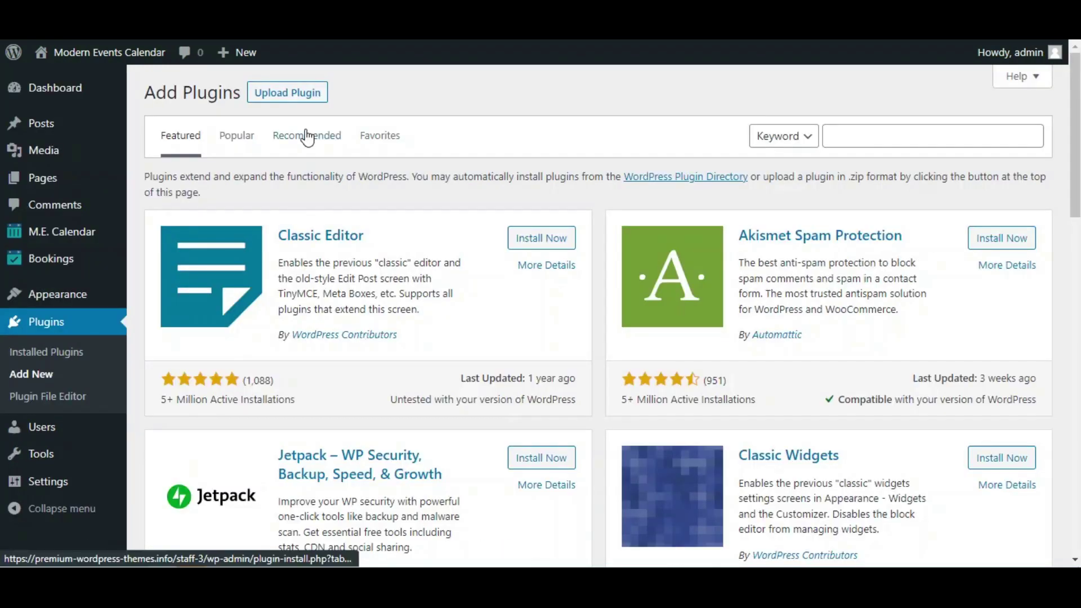
pyautogui.click(288, 93)
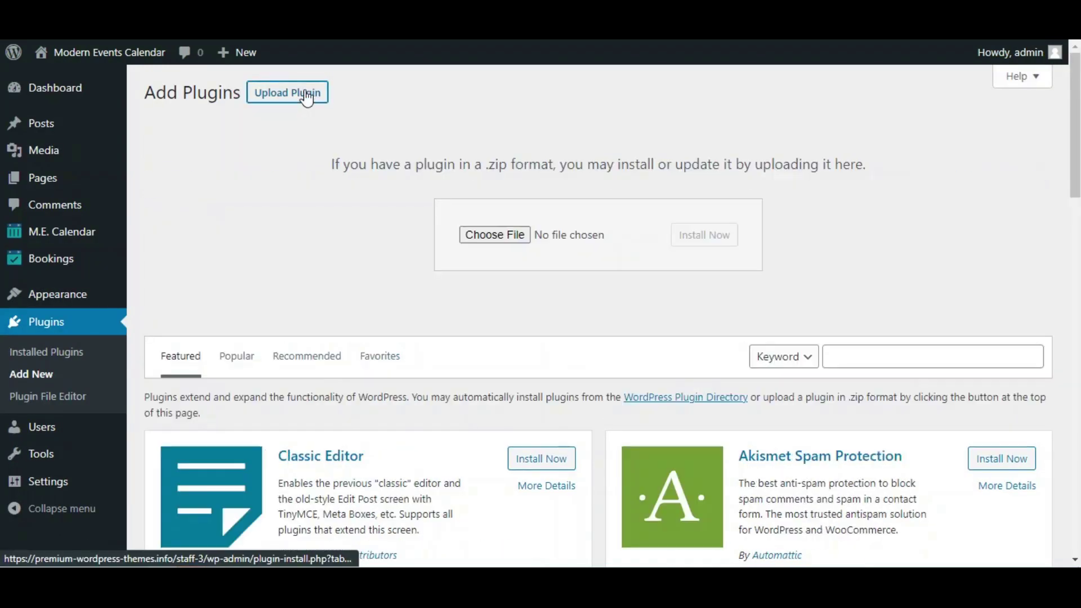
pyautogui.click(491, 236)
pyautogui.click(220, 100)
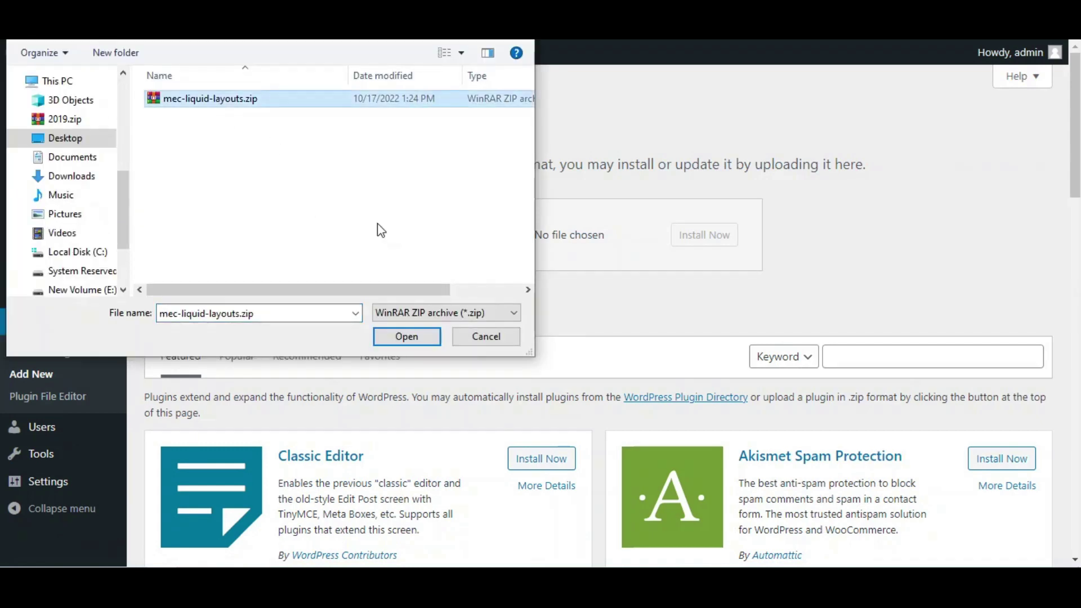
pyautogui.click(441, 335)
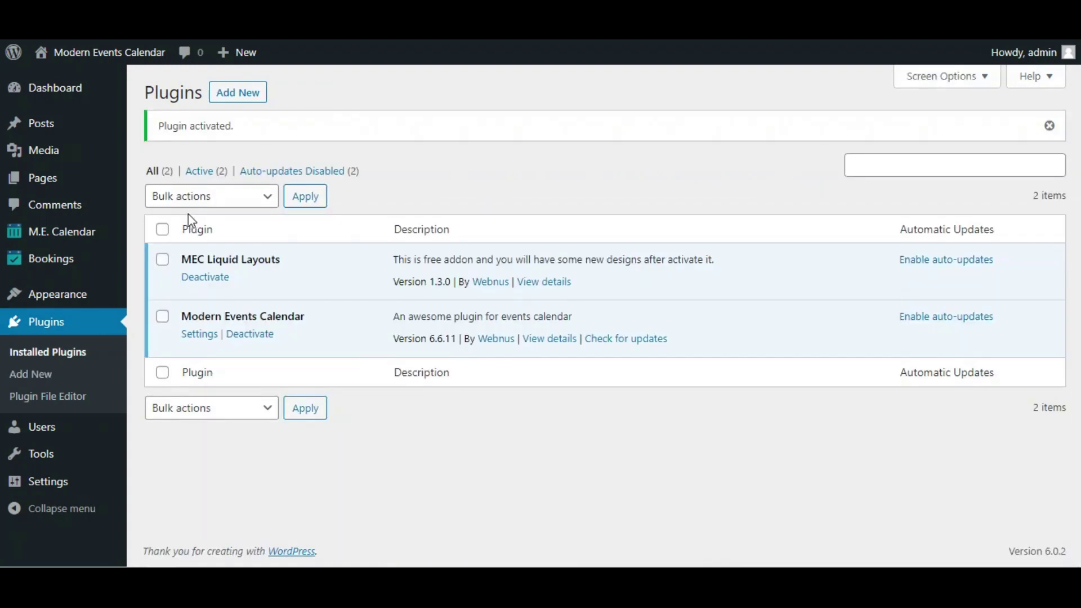
# Start a new MEC shortcode titled 'Liquid Layouts'
pyautogui.moveTo(90, 234)
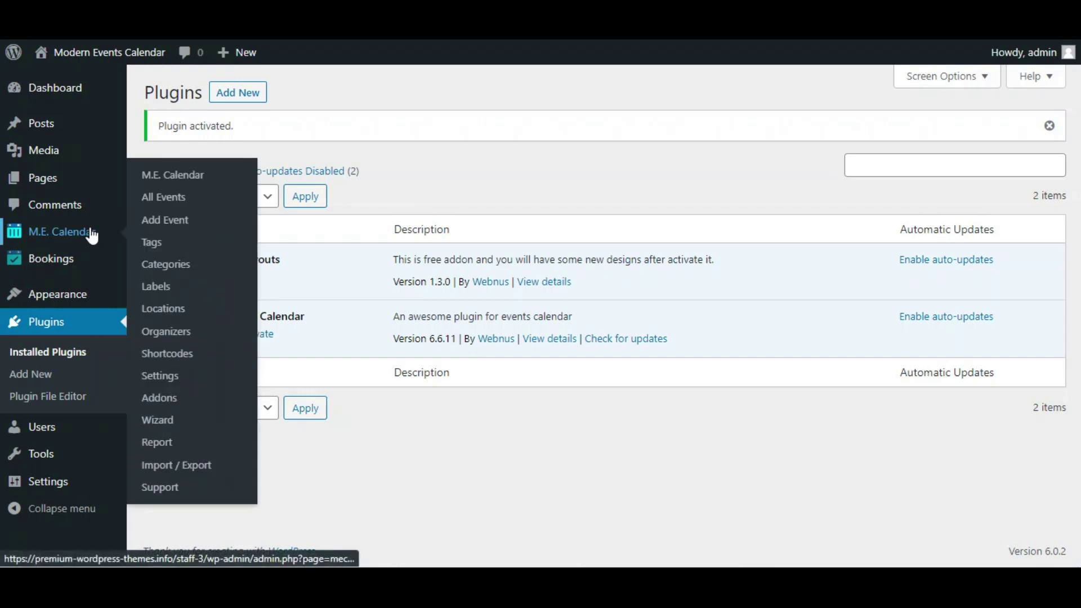
pyautogui.click(190, 356)
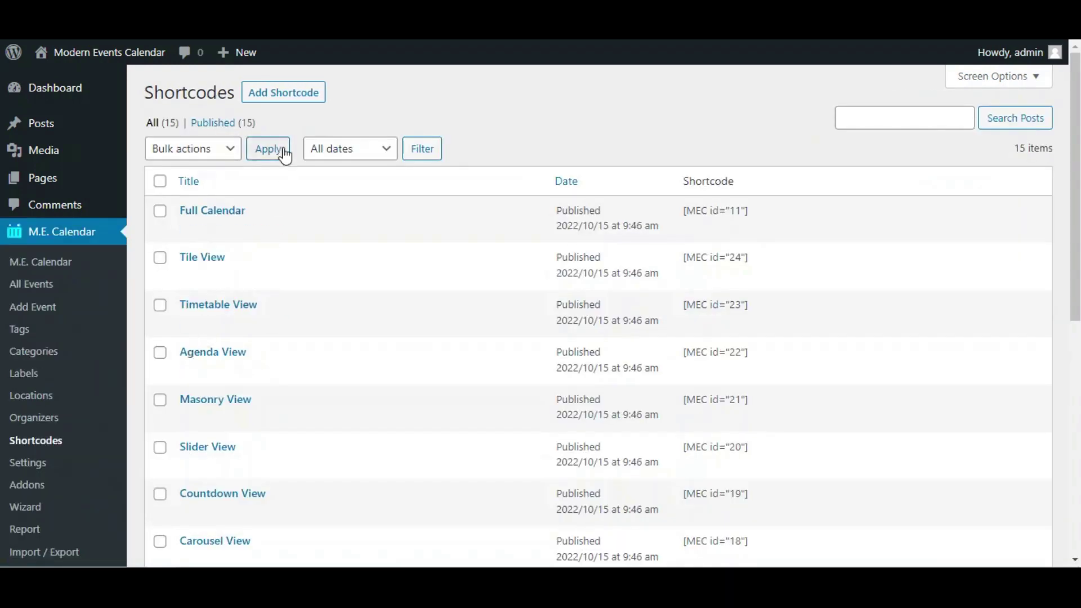
pyautogui.click(286, 93)
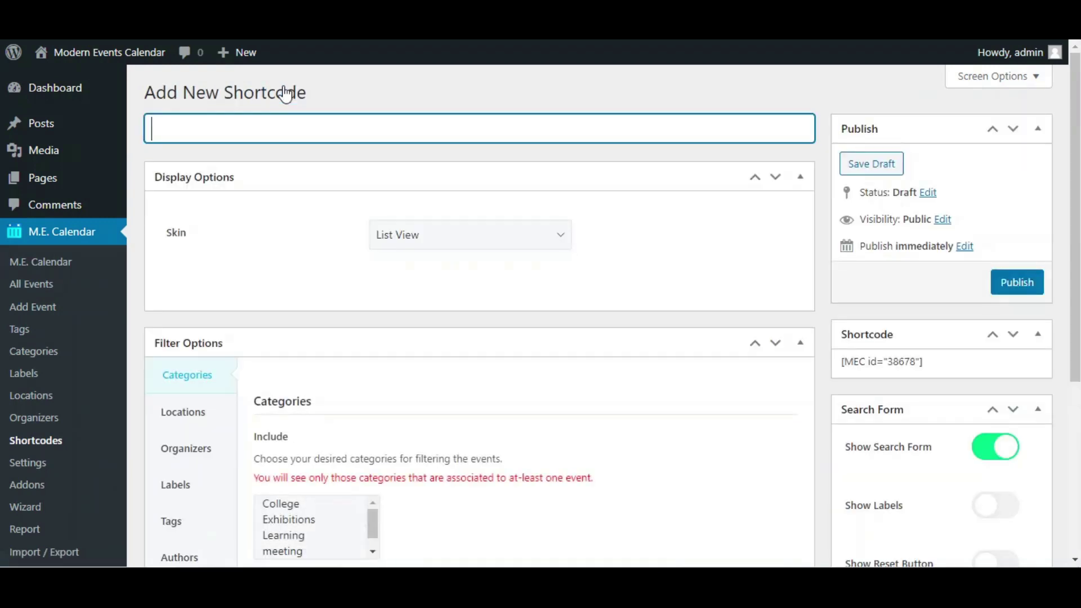
pyautogui.write('Li')
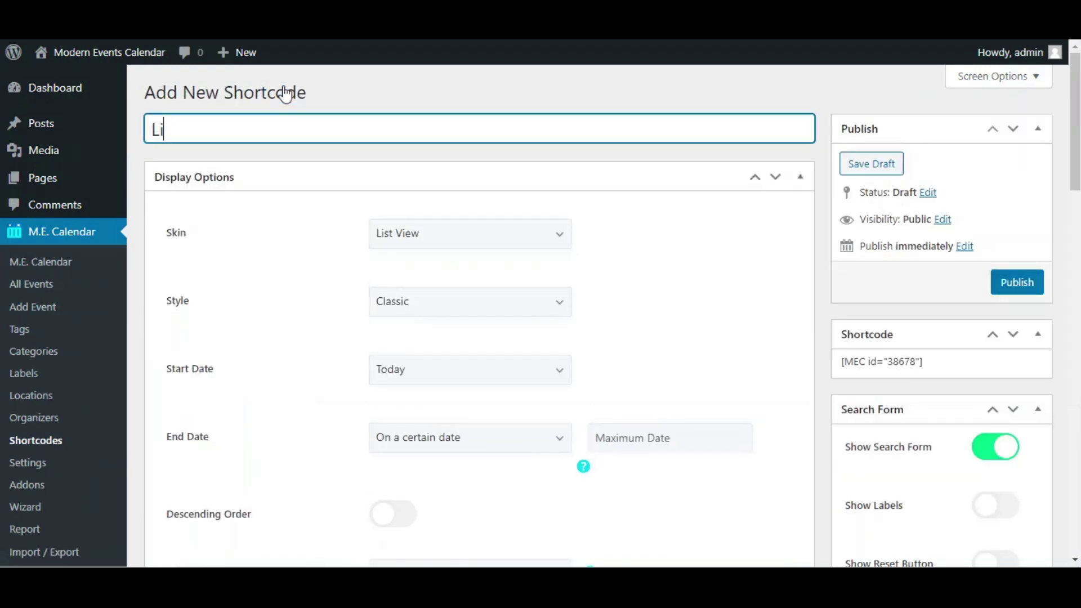
pyautogui.write('quid Layouts')
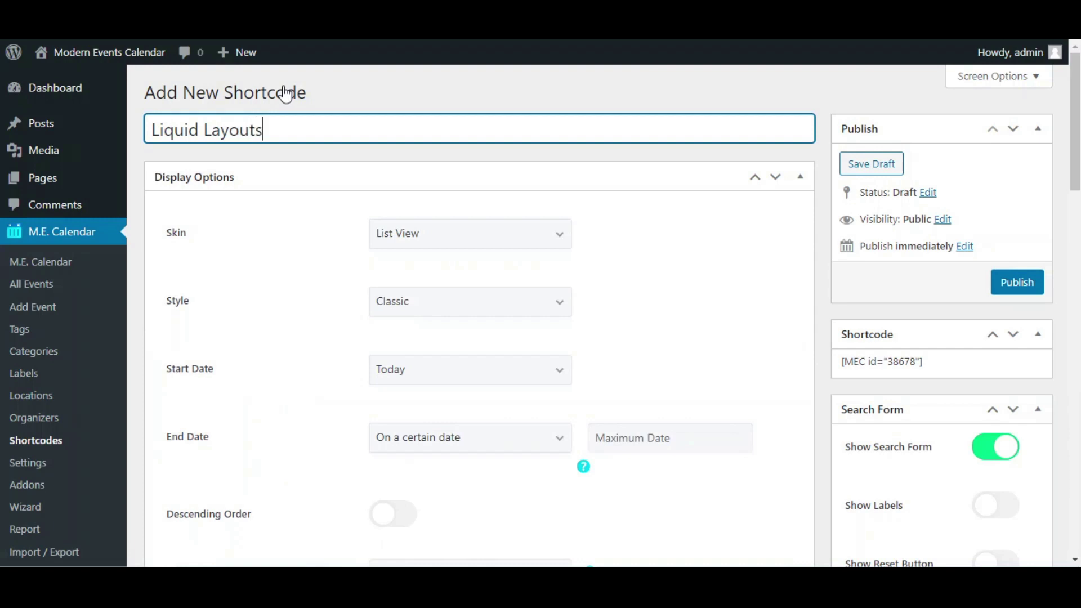
# Keep the List View skin, set the style to Liquid Large, and publish
pyautogui.click(430, 239)
pyautogui.click(433, 251)
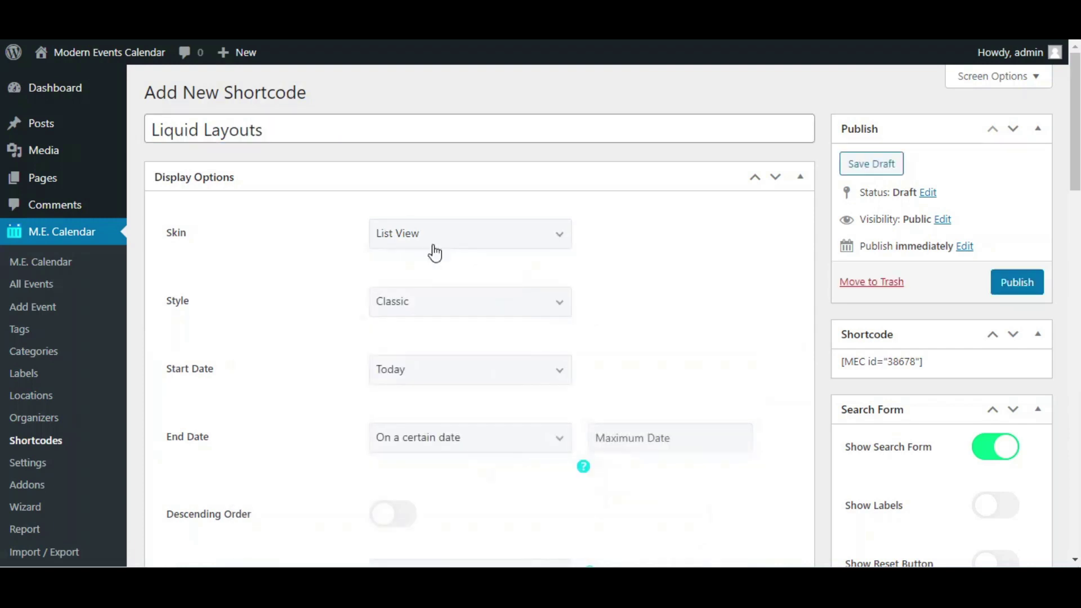
pyautogui.click(433, 307)
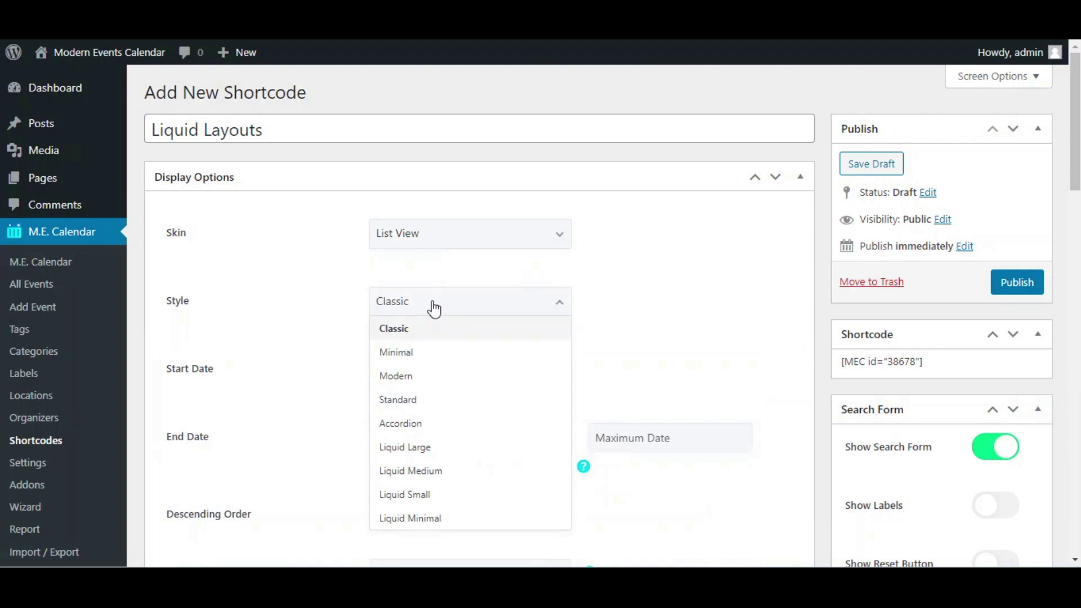
pyautogui.click(466, 449)
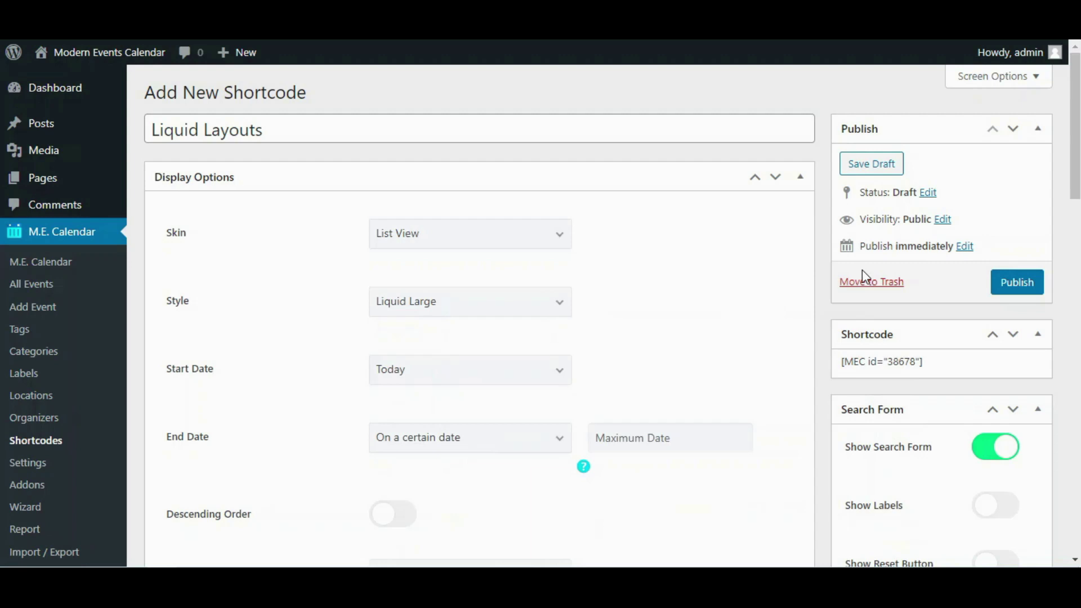
pyautogui.click(1020, 282)
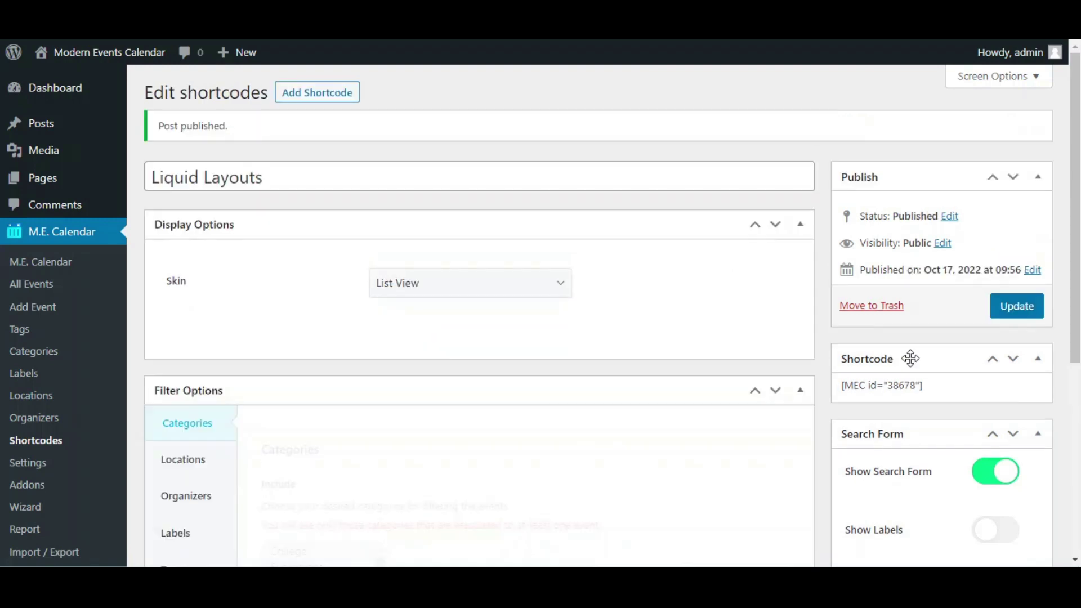
# Copy the shortcode and start a new page titled 'Liquid Layouts'
pyautogui.click(903, 384)
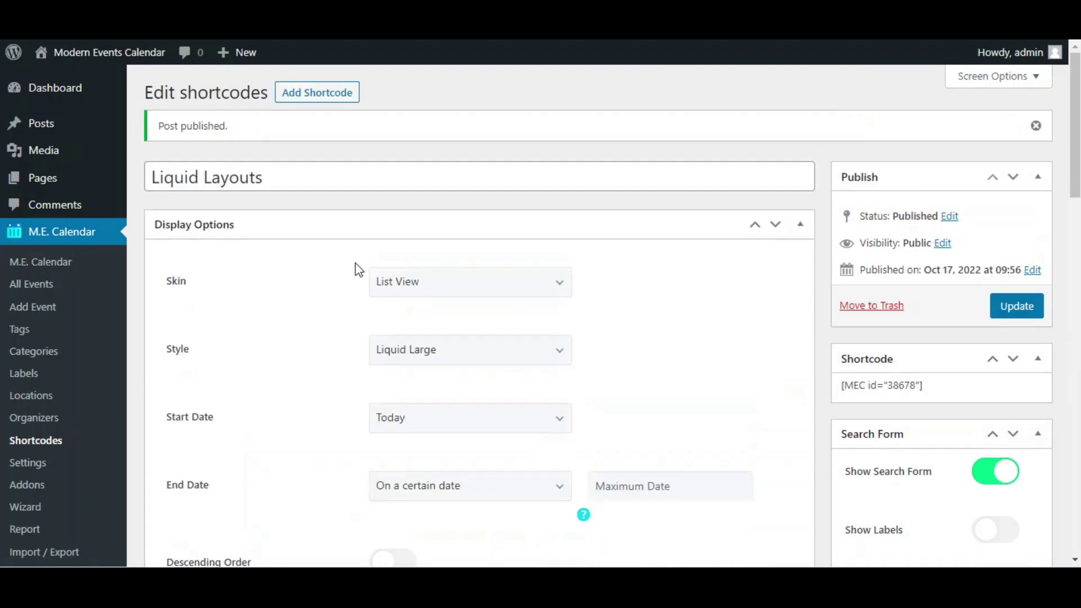
pyautogui.moveTo(102, 183)
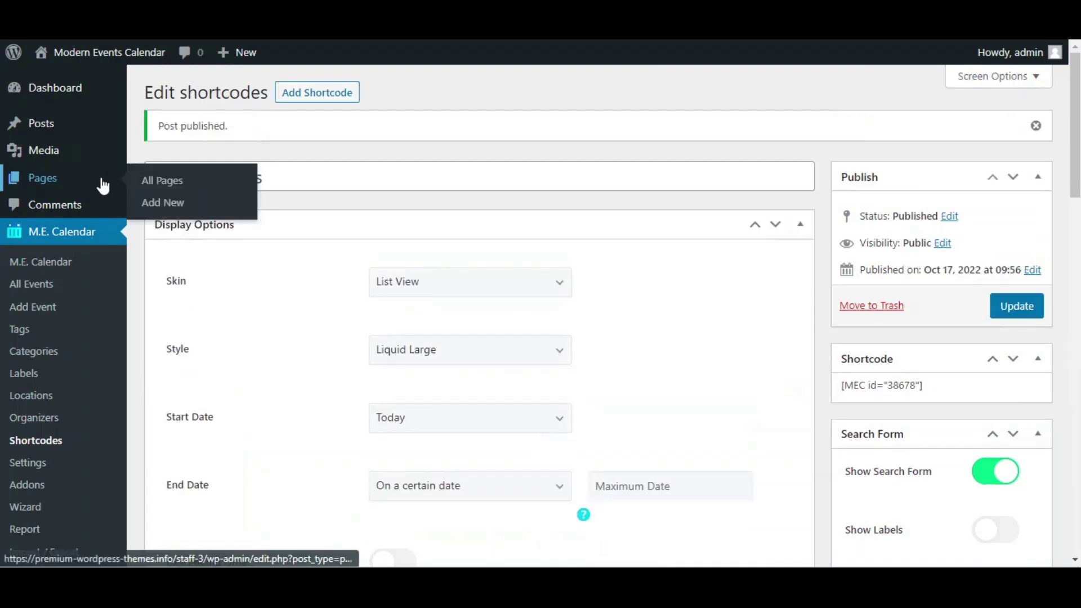
pyautogui.click(170, 203)
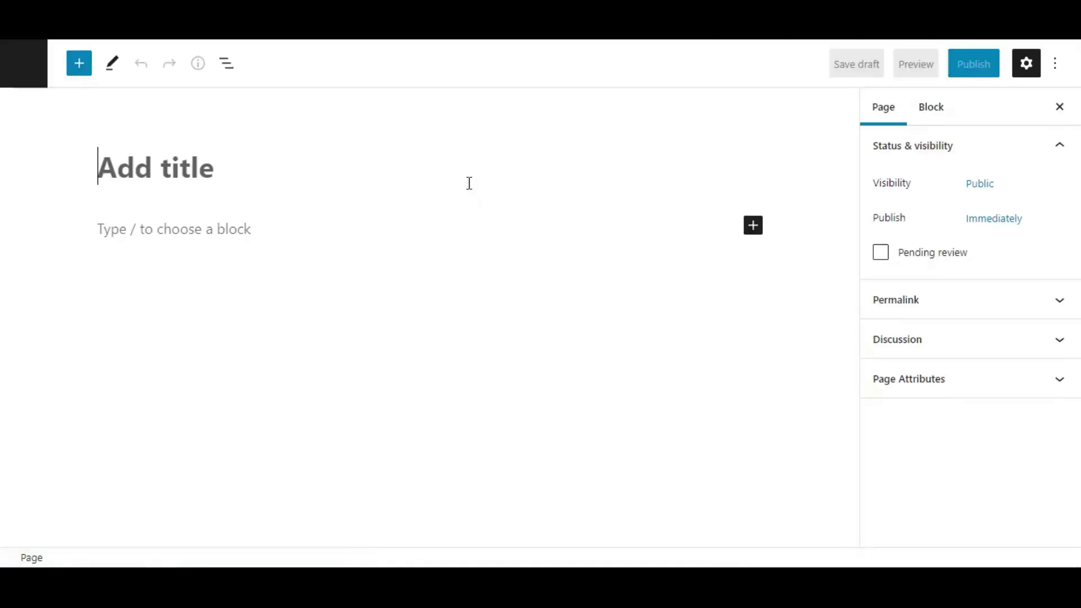
pyautogui.write('Li')
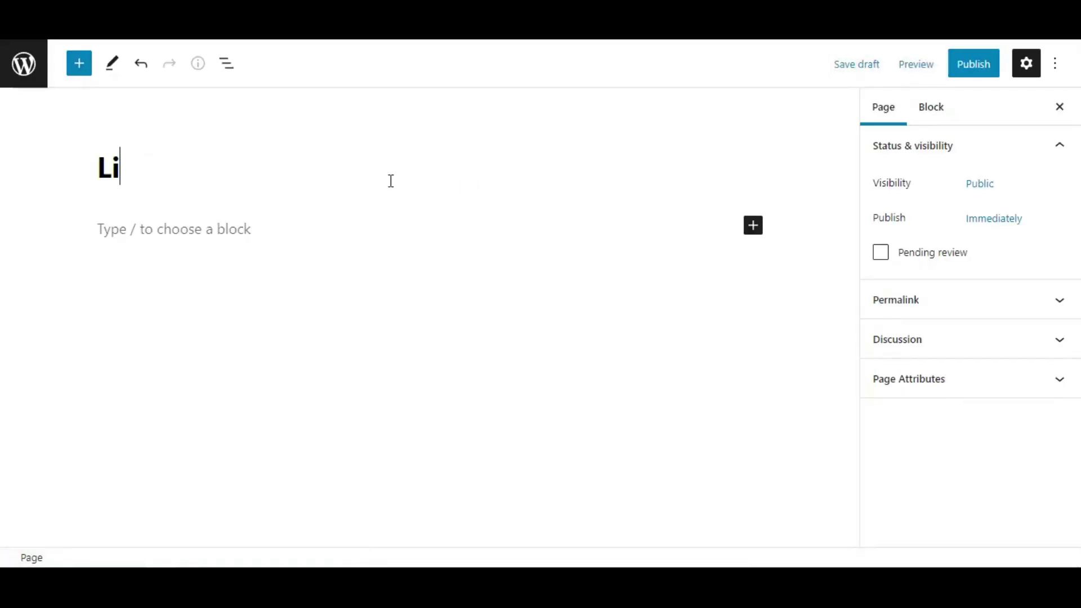
pyautogui.write('quid Layouts')
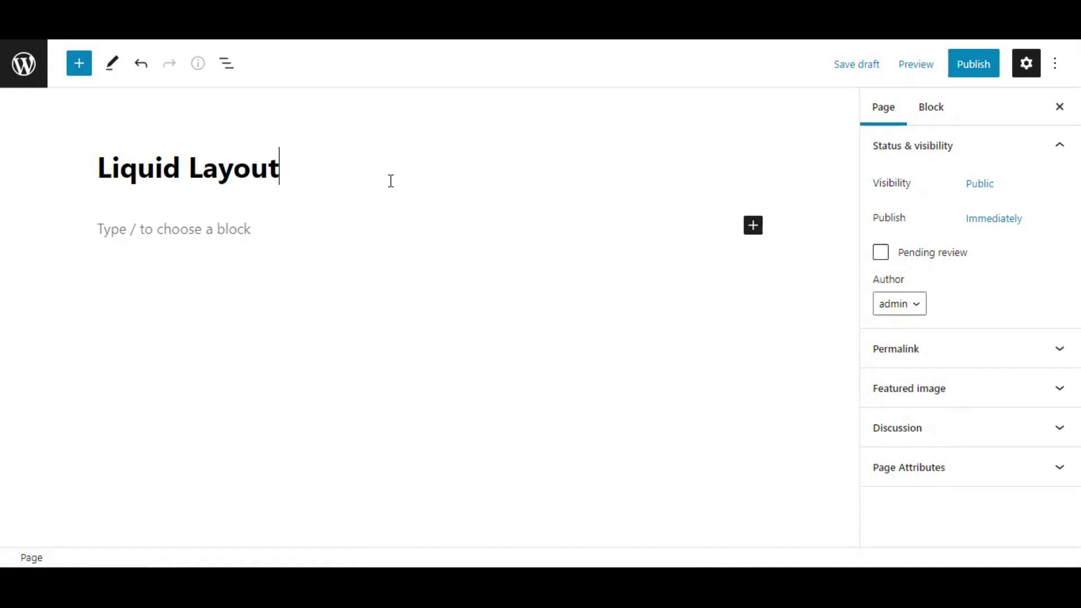
# Add a Shortcode block with [MEC id="38678"], publish the page, and view it
pyautogui.click(752, 225)
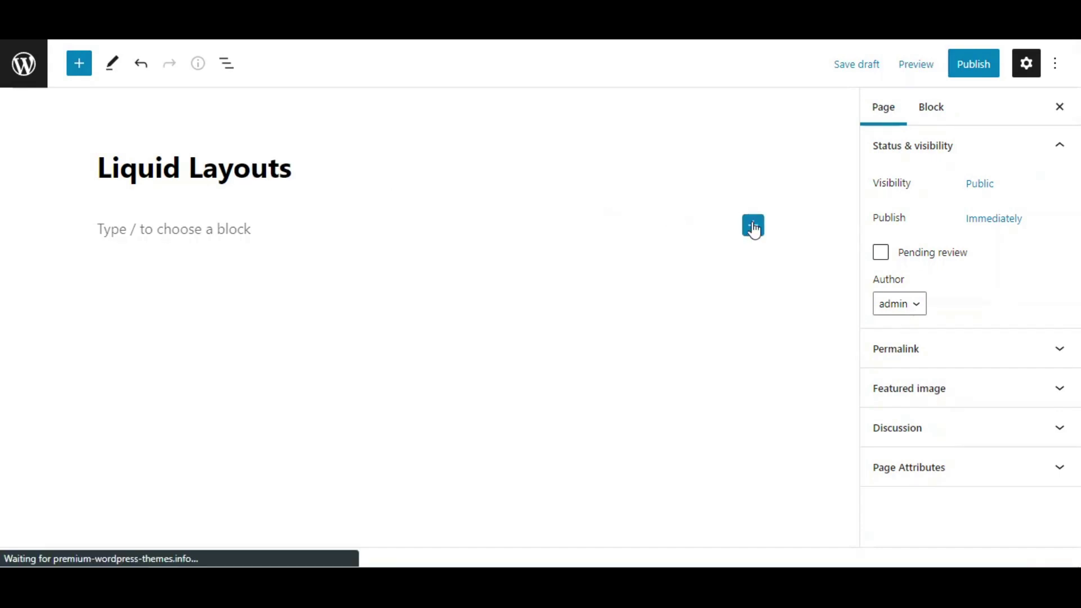
pyautogui.click(781, 356)
pyautogui.write('[MEC id="38678"]')
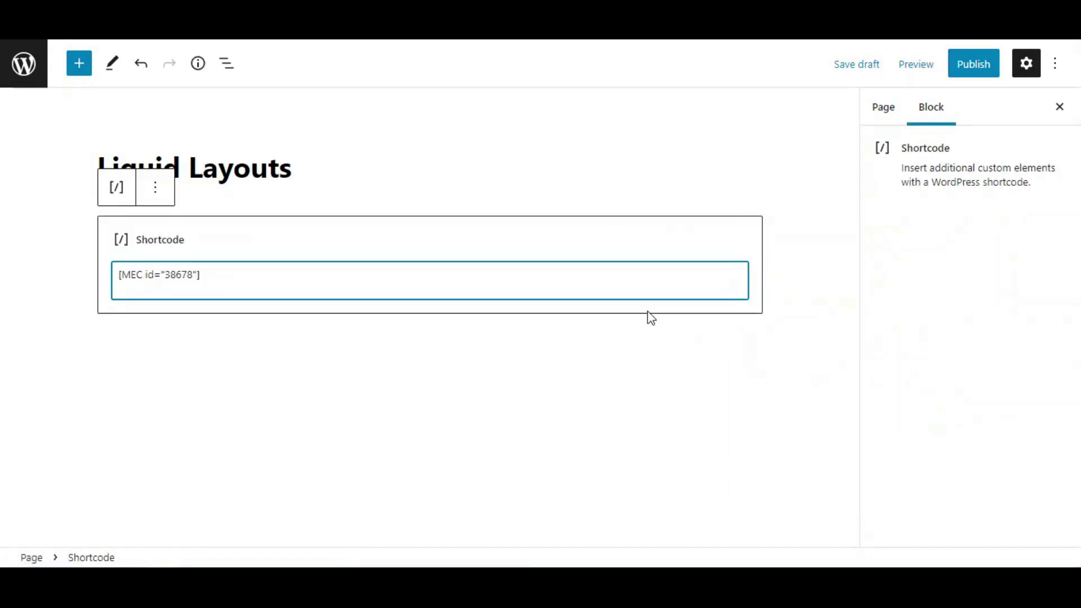
pyautogui.press('BackSpace')
pyautogui.click(988, 66)
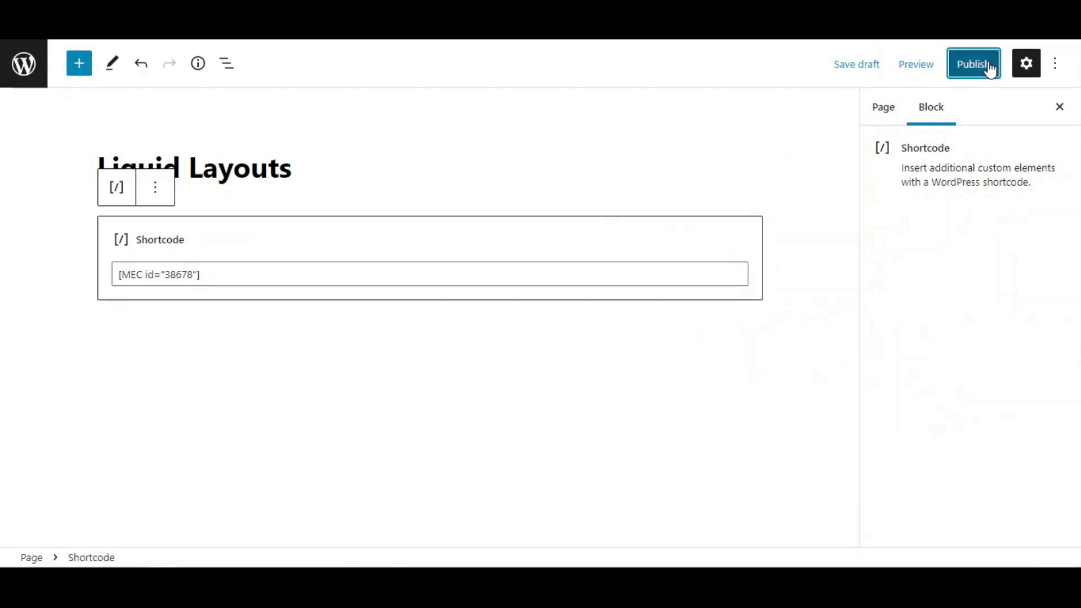
pyautogui.click(940, 64)
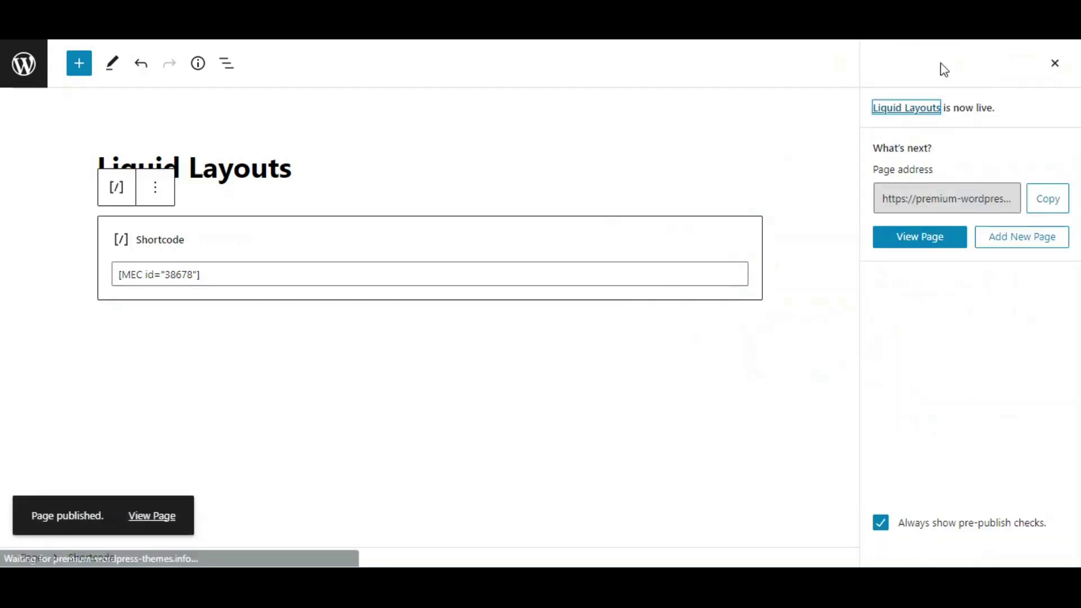
pyautogui.click(162, 516)
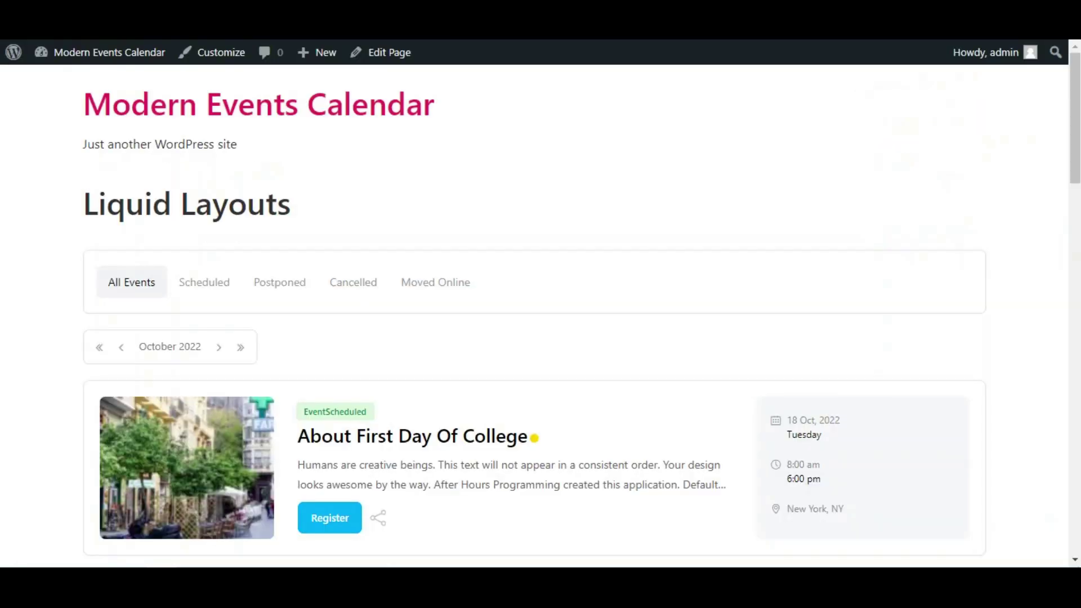
pyautogui.scroll(-4, 577, 162)
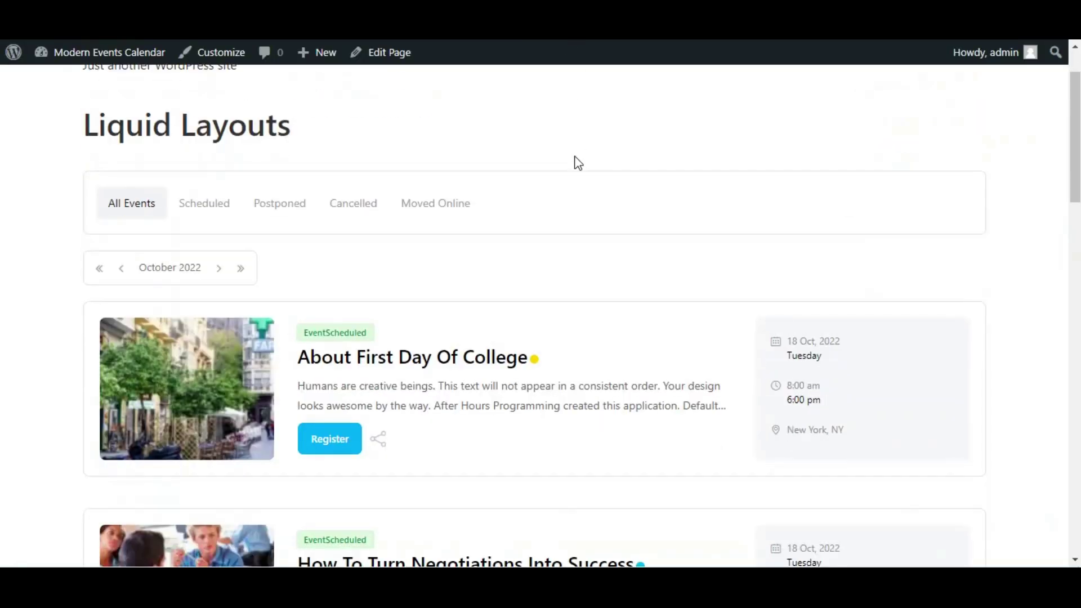
pyautogui.scroll(-7, 577, 162)
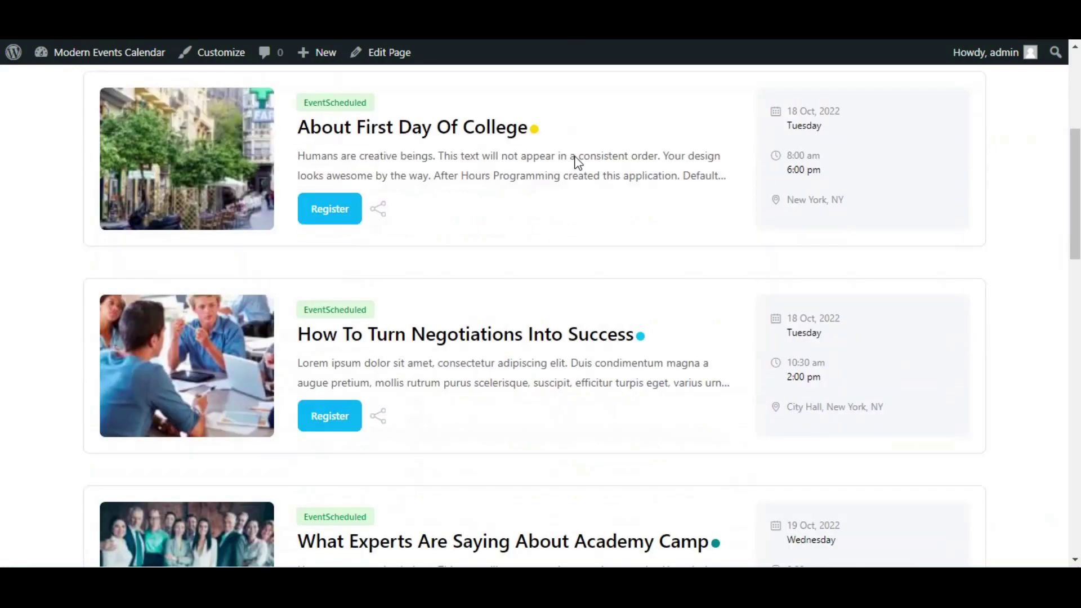
pyautogui.scroll(-12, 577, 162)
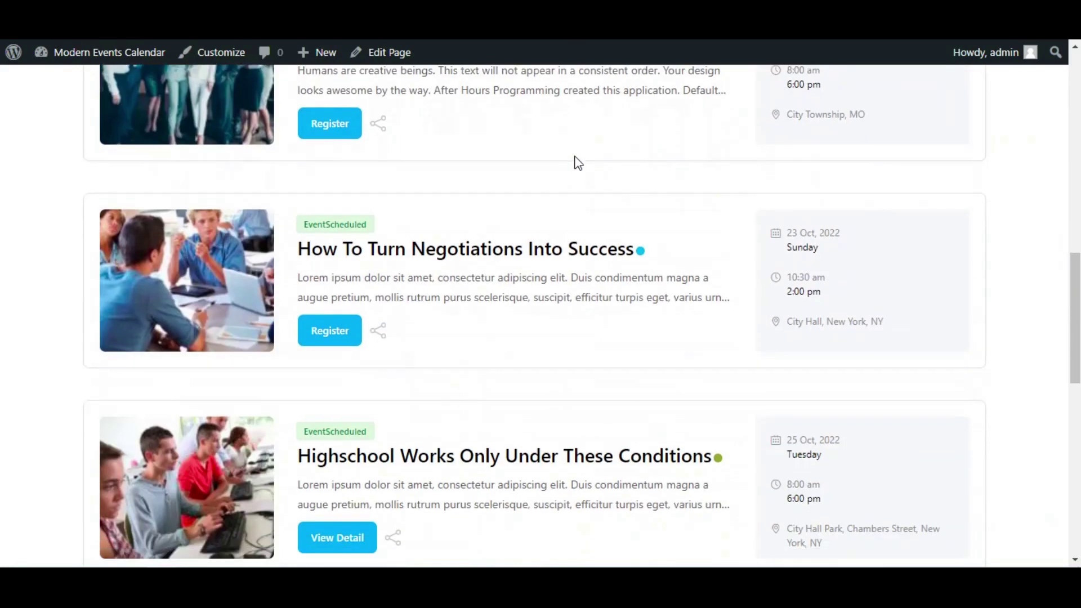
pyautogui.scroll(-3, 577, 163)
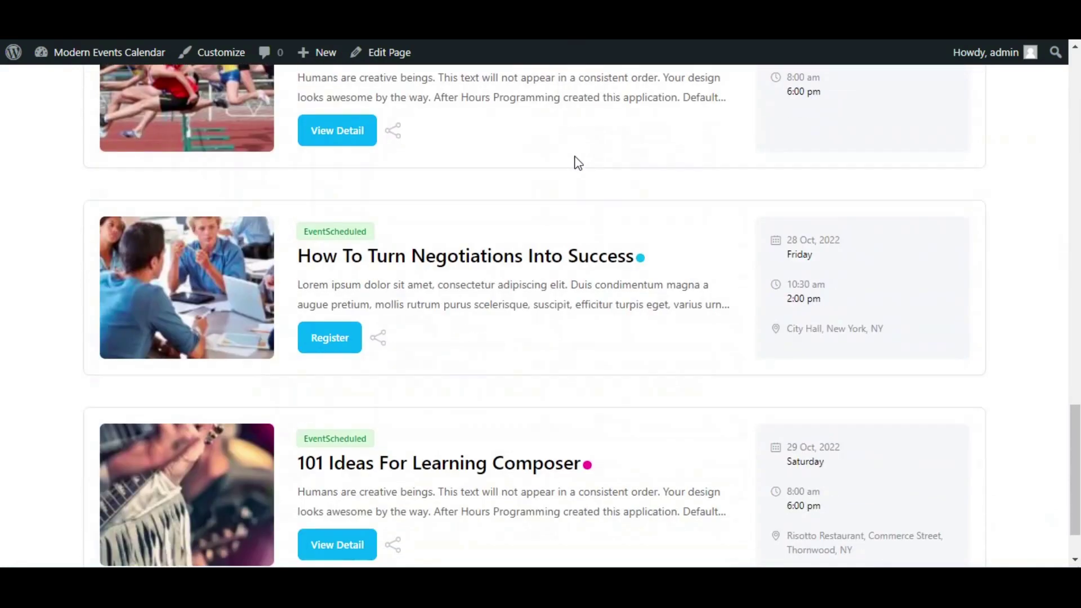
pyautogui.scroll(7, 577, 163)
pyautogui.scroll(12, 596, 192)
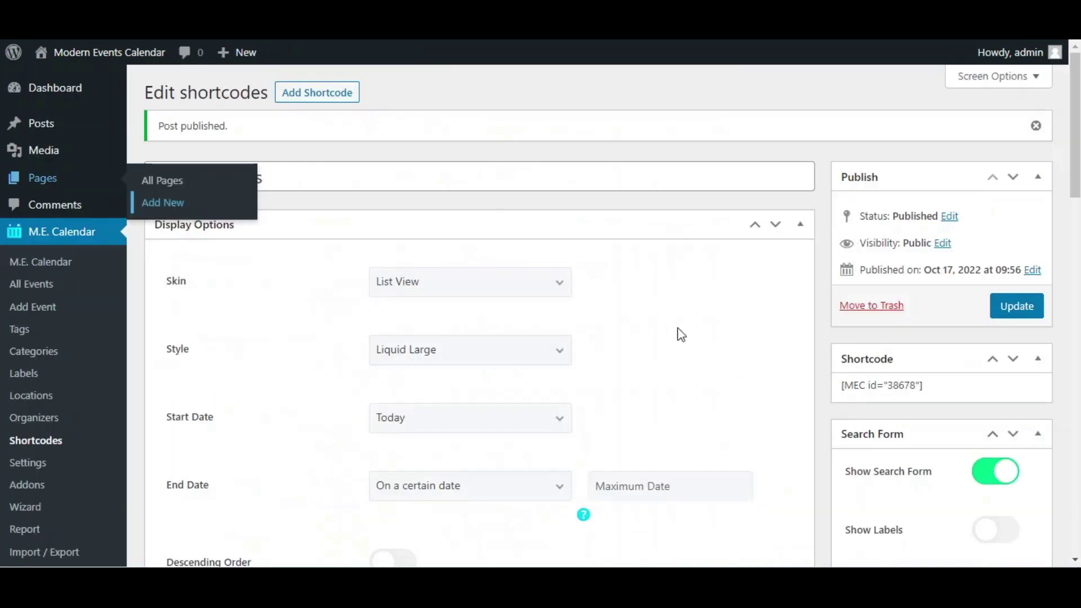
# Enable Show Labels, Show Reset Button and Refine Search Parameters on the search form
pyautogui.scroll(-1, 681, 327)
pyautogui.scroll(-2, 743, 329)
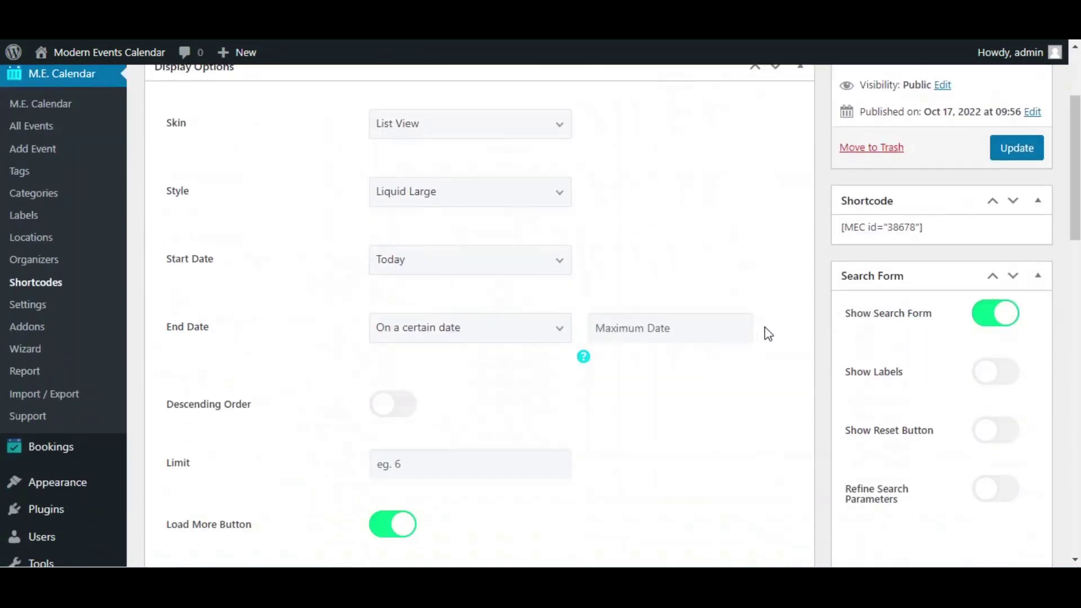
pyautogui.scroll(-2, 765, 331)
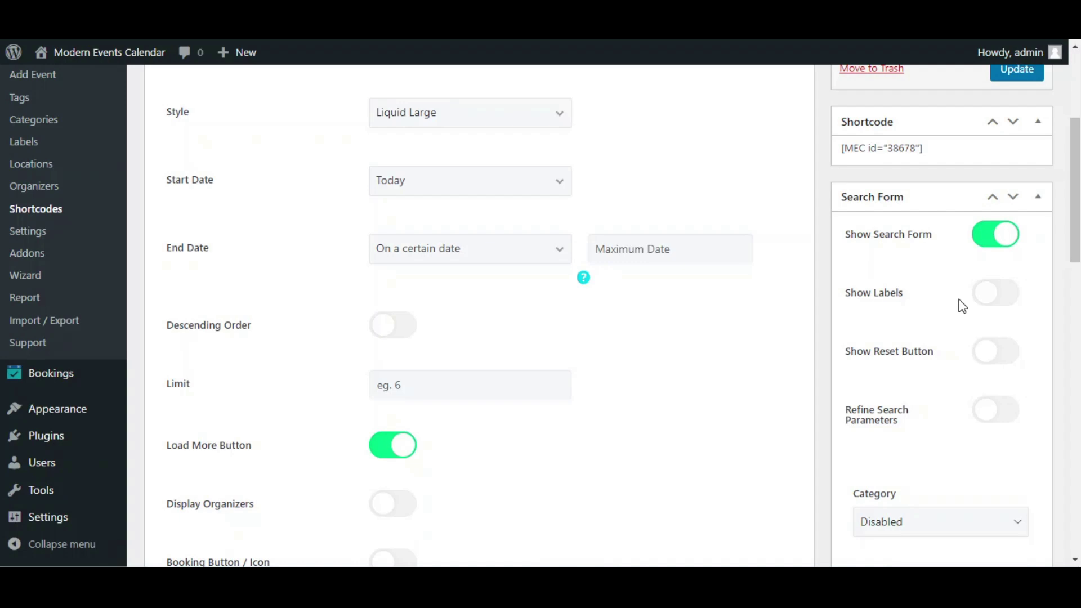
pyautogui.click(988, 295)
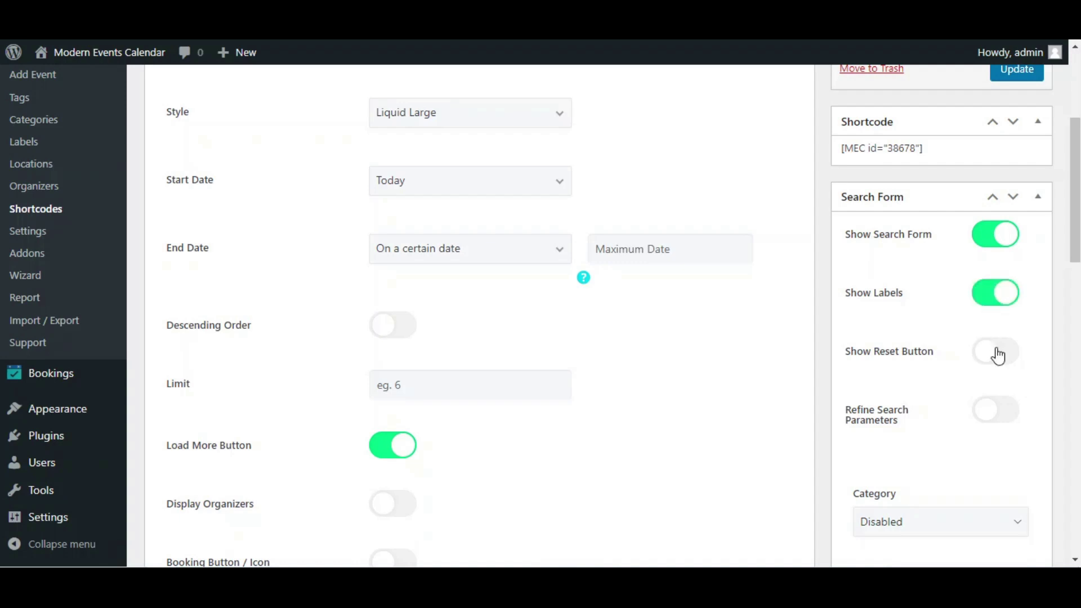
pyautogui.click(999, 352)
pyautogui.click(1005, 413)
# Set the Category, Location and Organizer search filters to Dropdown
pyautogui.scroll(-4, 980, 406)
pyautogui.click(937, 373)
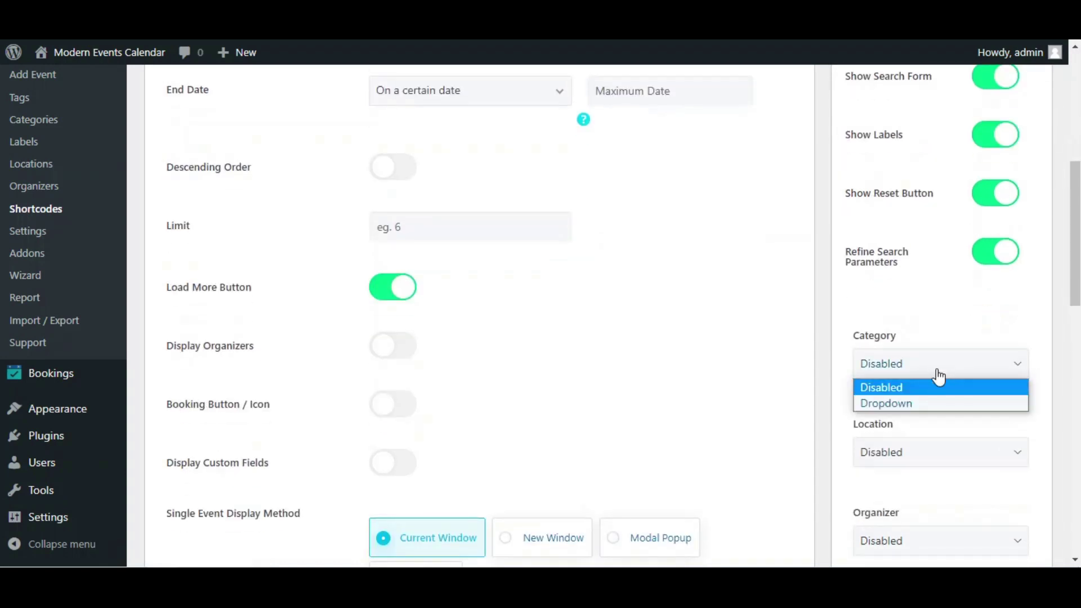
pyautogui.click(922, 406)
pyautogui.click(921, 456)
pyautogui.click(916, 491)
pyautogui.scroll(-4, 910, 475)
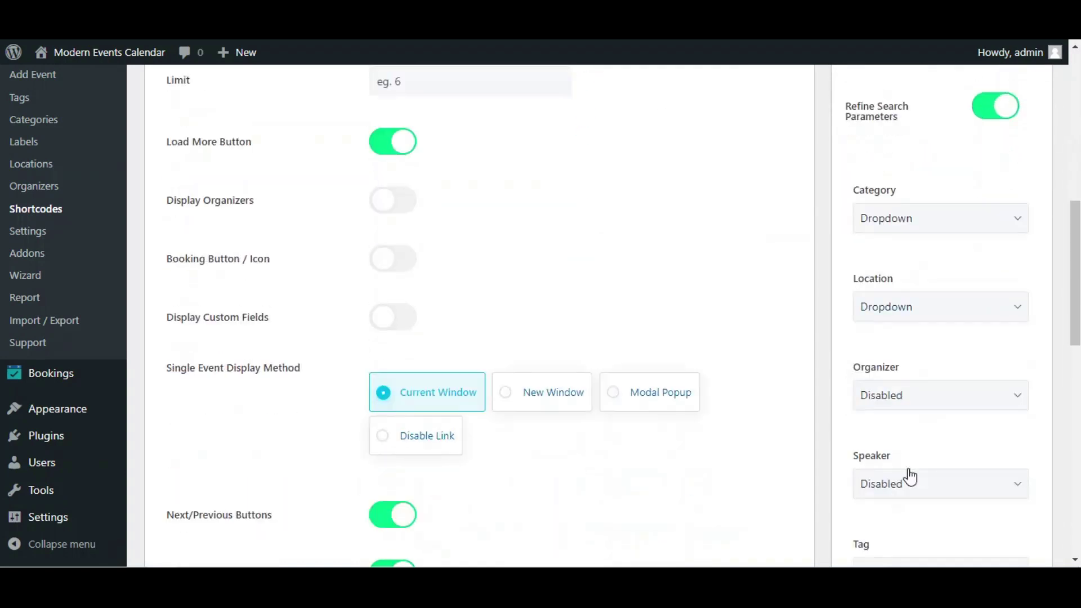
pyautogui.click(897, 380)
pyautogui.click(895, 423)
# Set Text Search to Text Input and update the shortcode
pyautogui.scroll(-15, 910, 459)
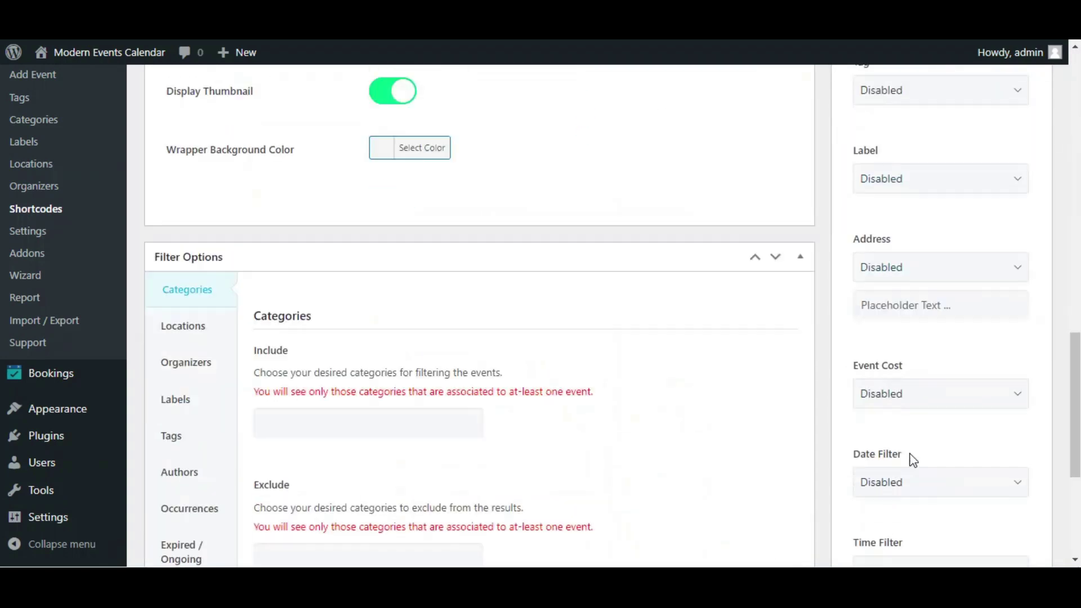
pyautogui.click(913, 387)
pyautogui.click(907, 424)
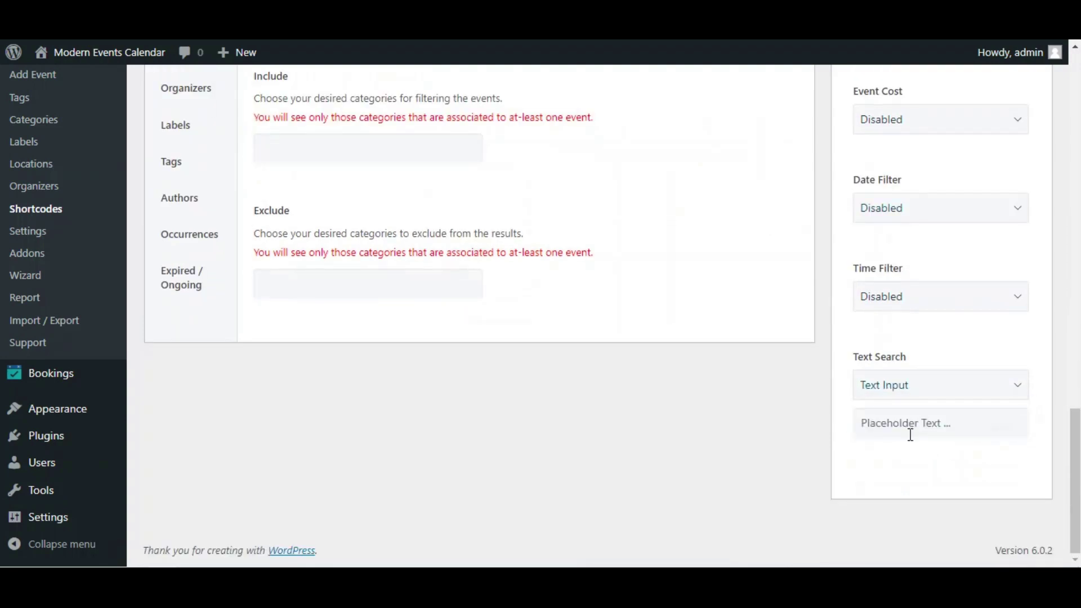
pyautogui.scroll(20, 934, 394)
pyautogui.click(1019, 307)
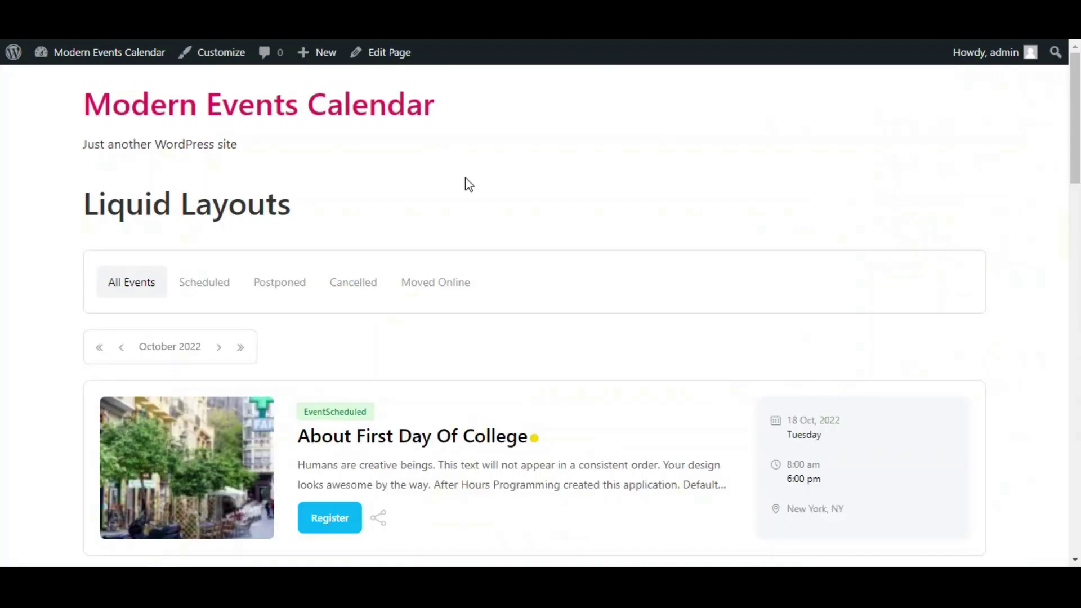
# Reload the events page and inspect the Location and Category filter options
pyautogui.rightClick(465, 178)
pyautogui.click(503, 223)
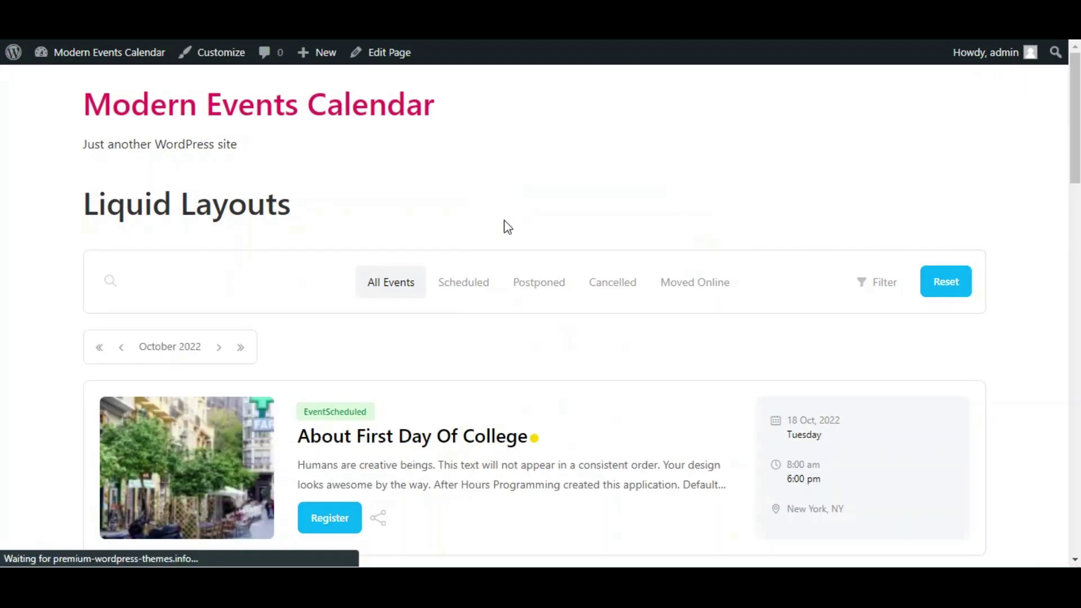
pyautogui.click(882, 285)
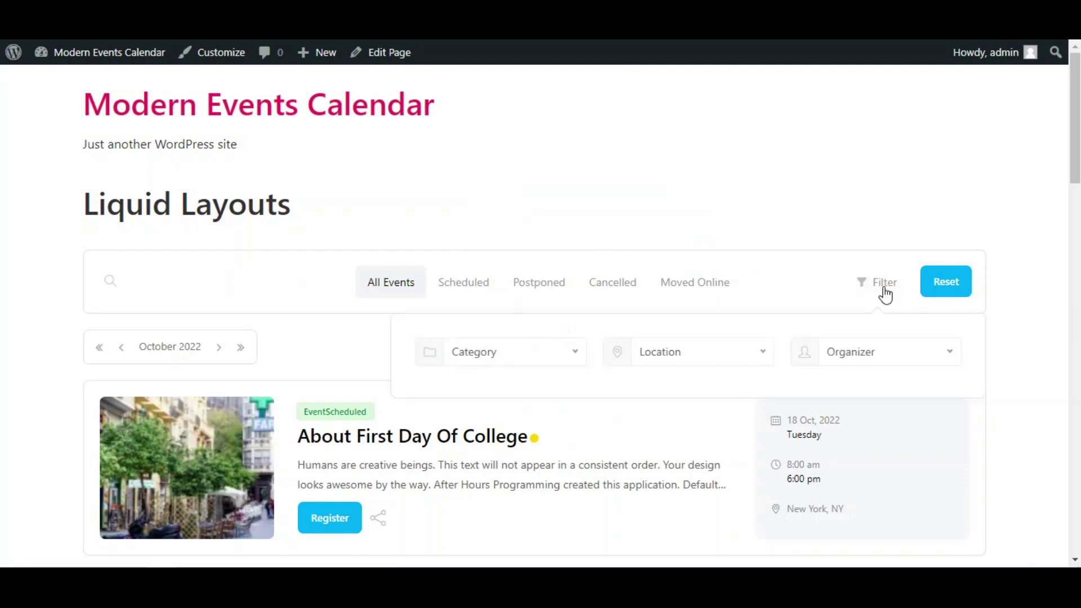
pyautogui.click(742, 362)
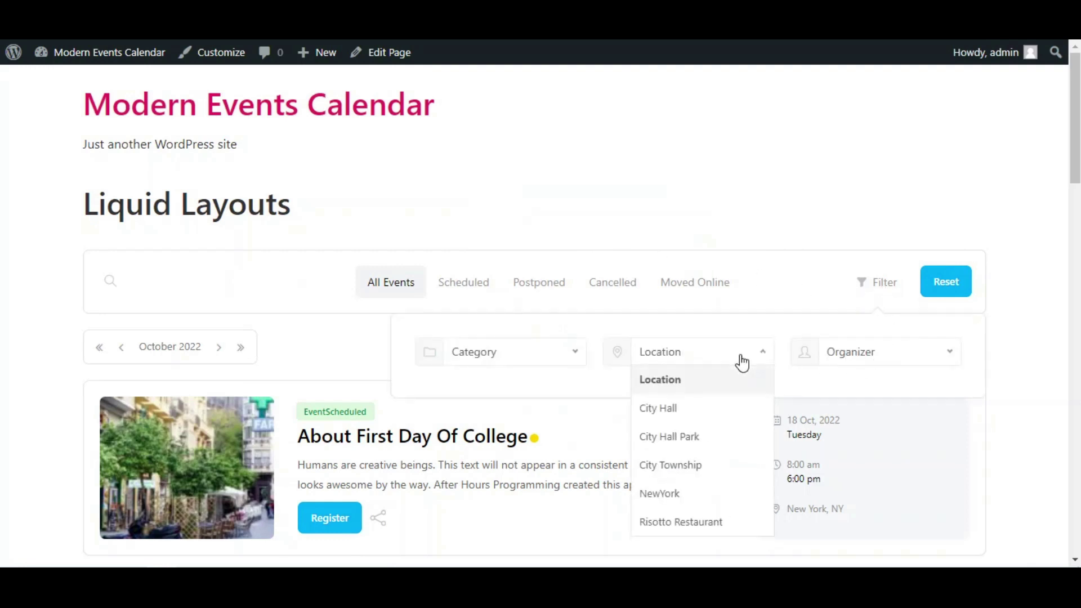
pyautogui.click(713, 369)
pyautogui.click(516, 352)
pyautogui.click(515, 352)
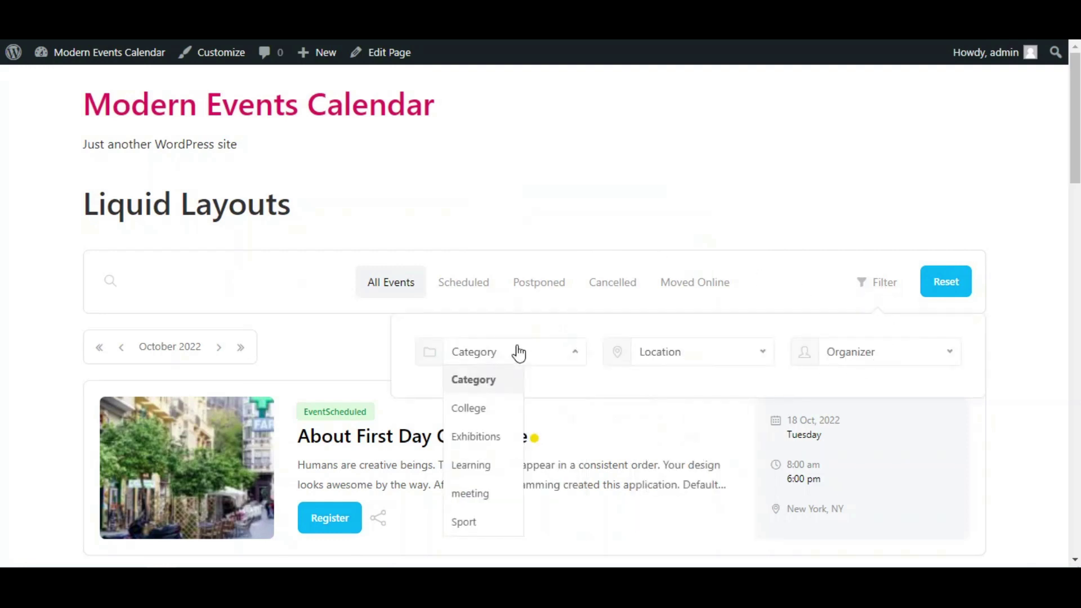
pyautogui.click(886, 283)
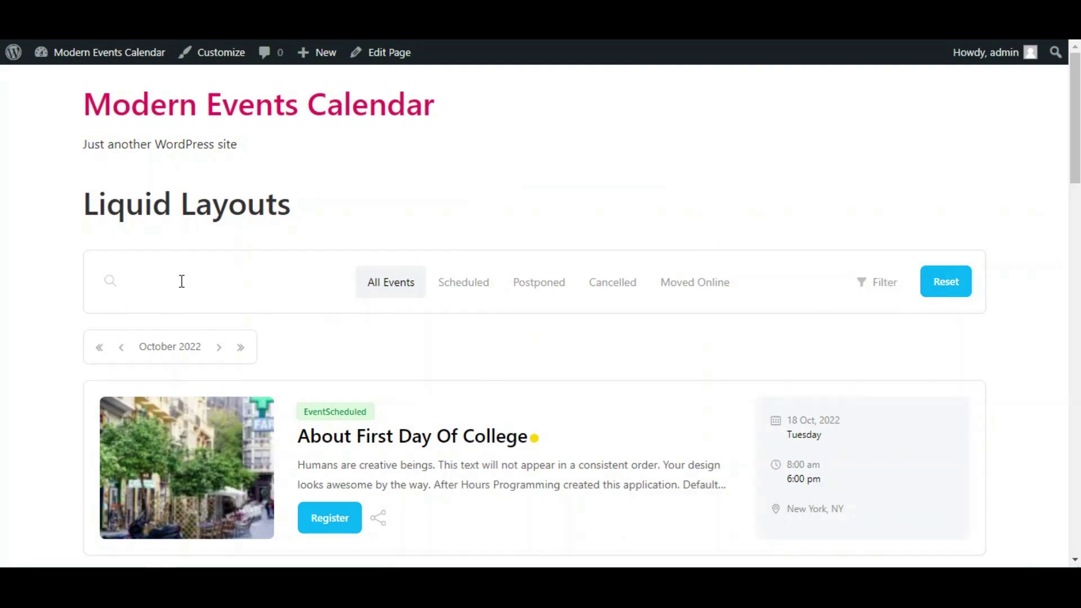
# Scroll through the reloaded Liquid Layouts event list
pyautogui.scroll(-2, 404, 294)
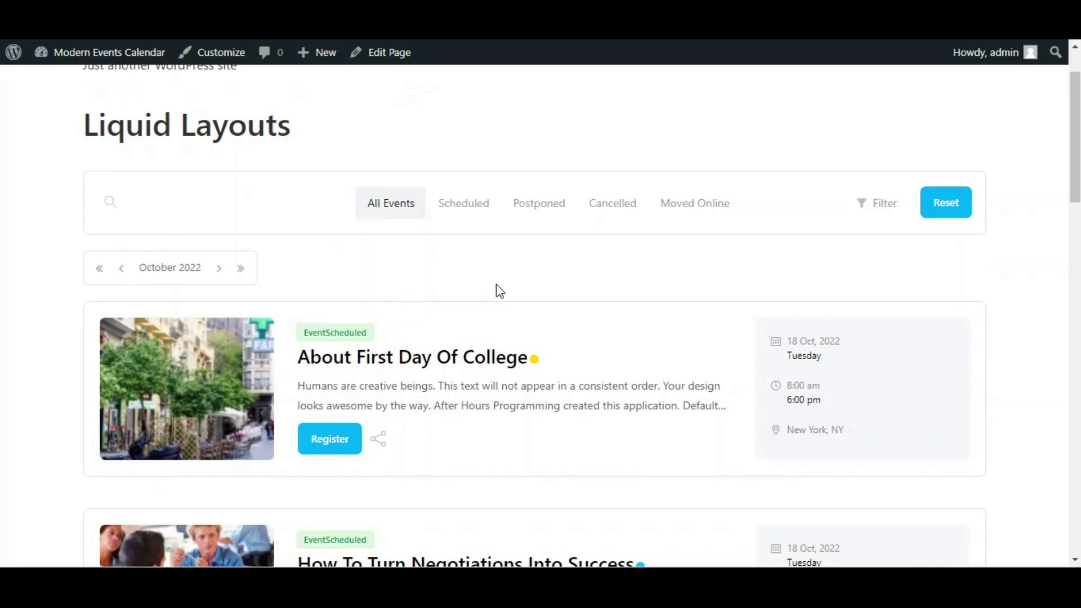
pyautogui.scroll(-12, 500, 291)
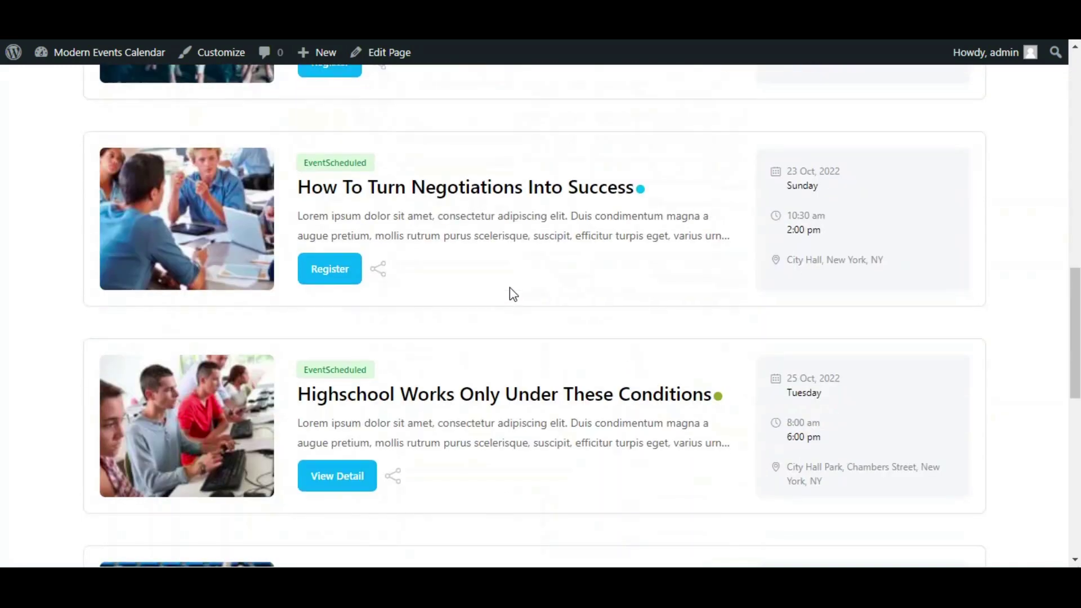
pyautogui.scroll(-9, 510, 289)
pyautogui.scroll(7, 510, 331)
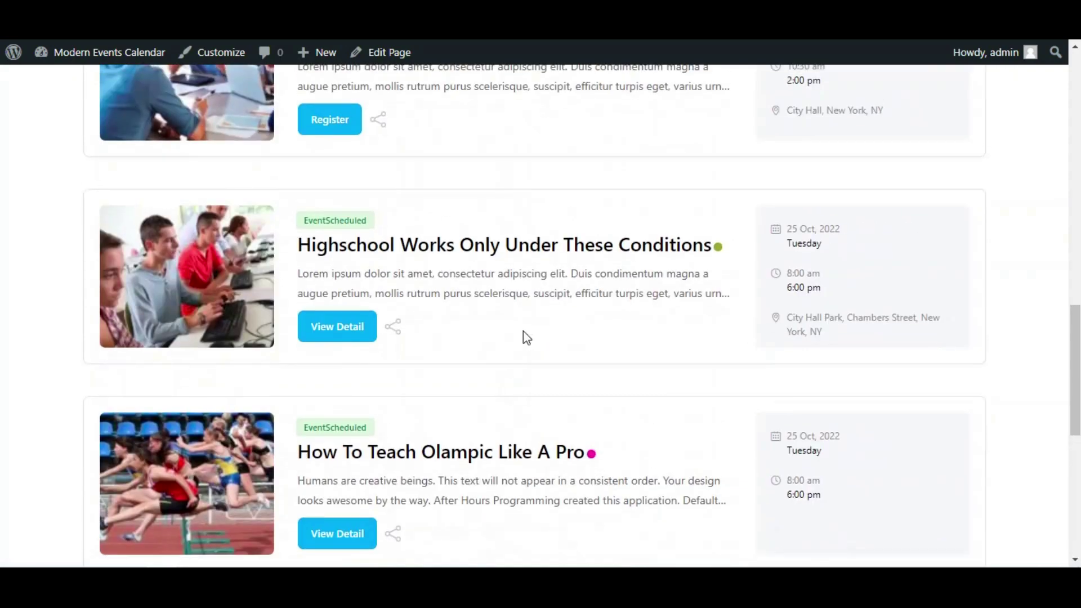
pyautogui.scroll(12, 524, 335)
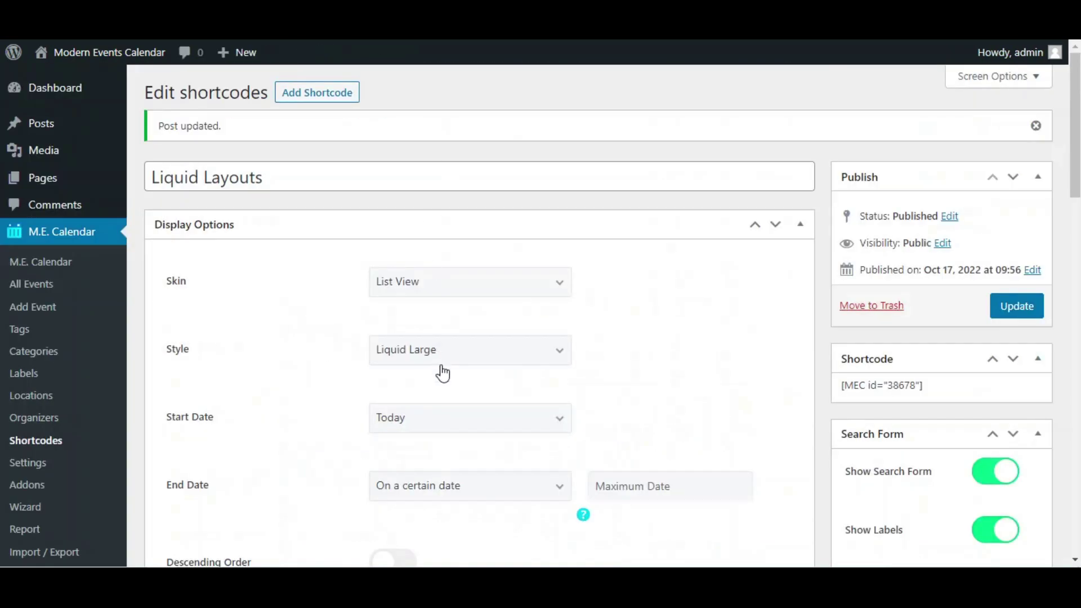
# Switch the shortcode style to Liquid Medium and save it
pyautogui.click(441, 361)
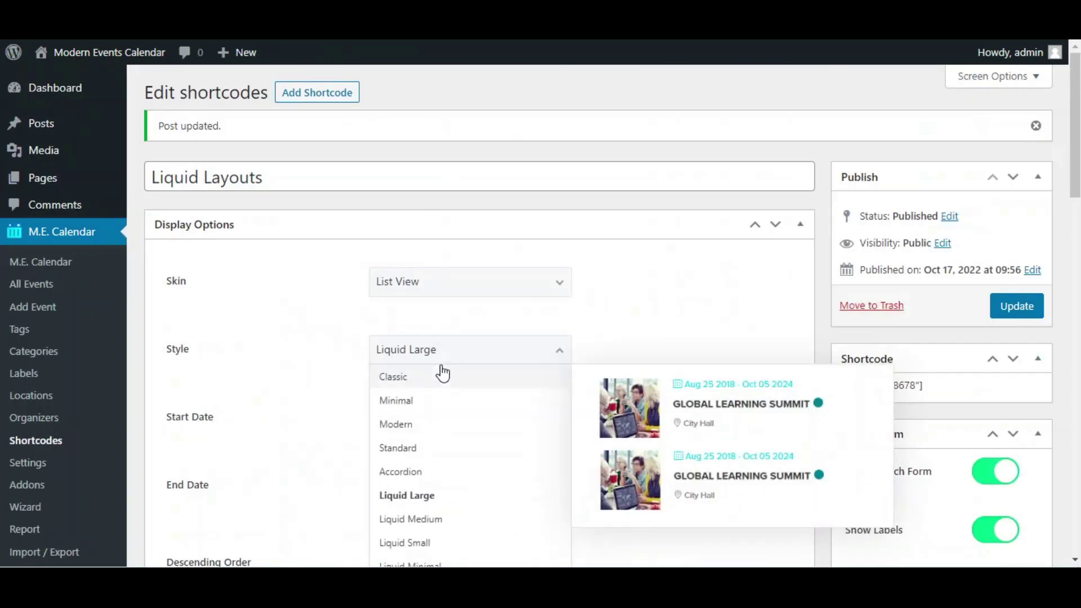
pyautogui.scroll(-2, 442, 373)
pyautogui.click(412, 442)
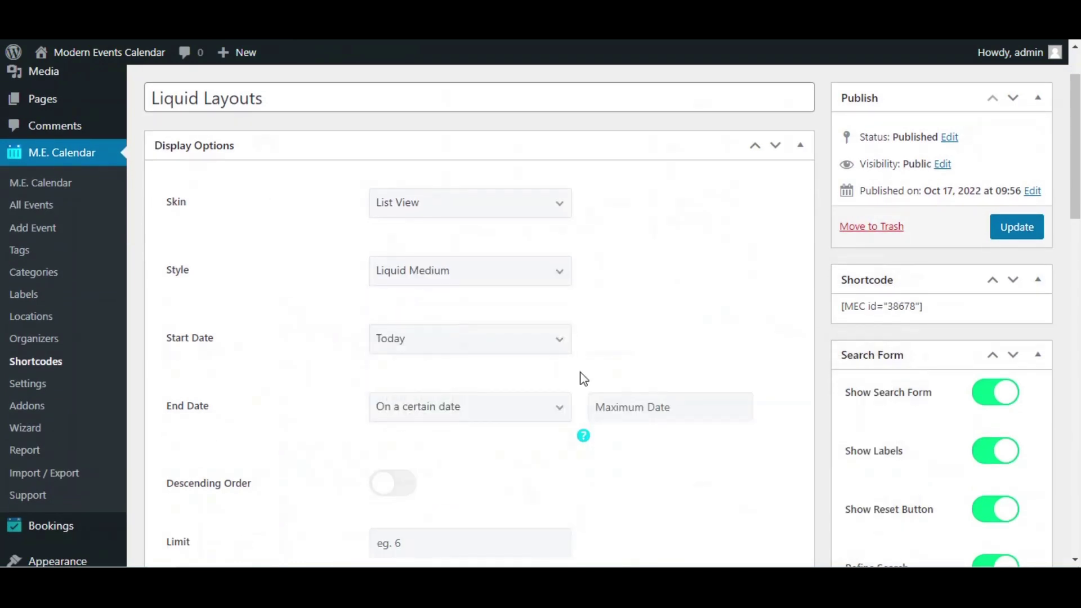
pyautogui.click(1029, 234)
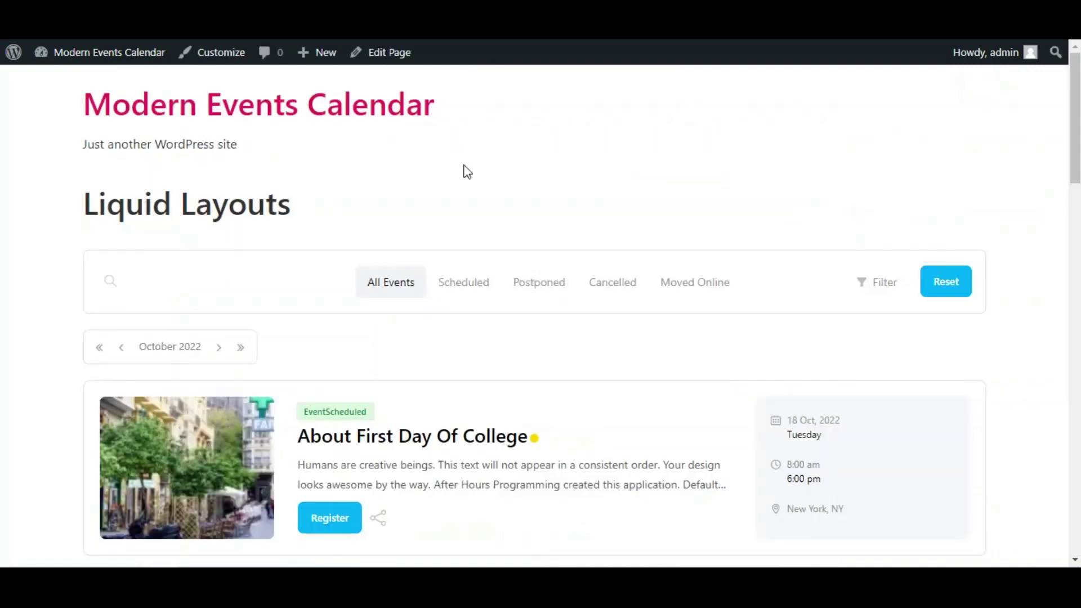
pyautogui.rightClick(494, 230)
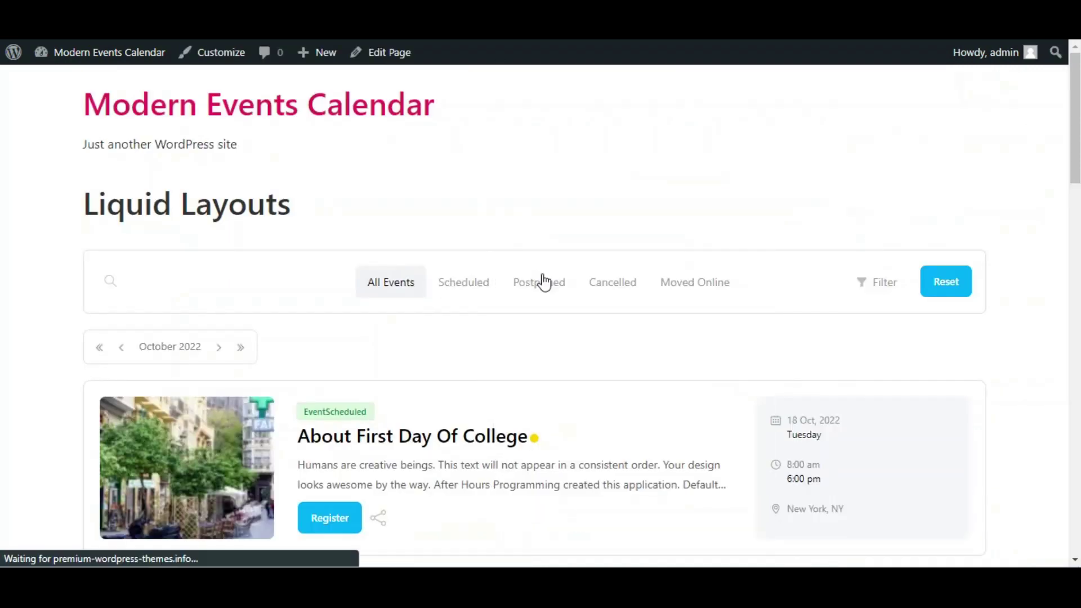
pyautogui.scroll(-12, 541, 281)
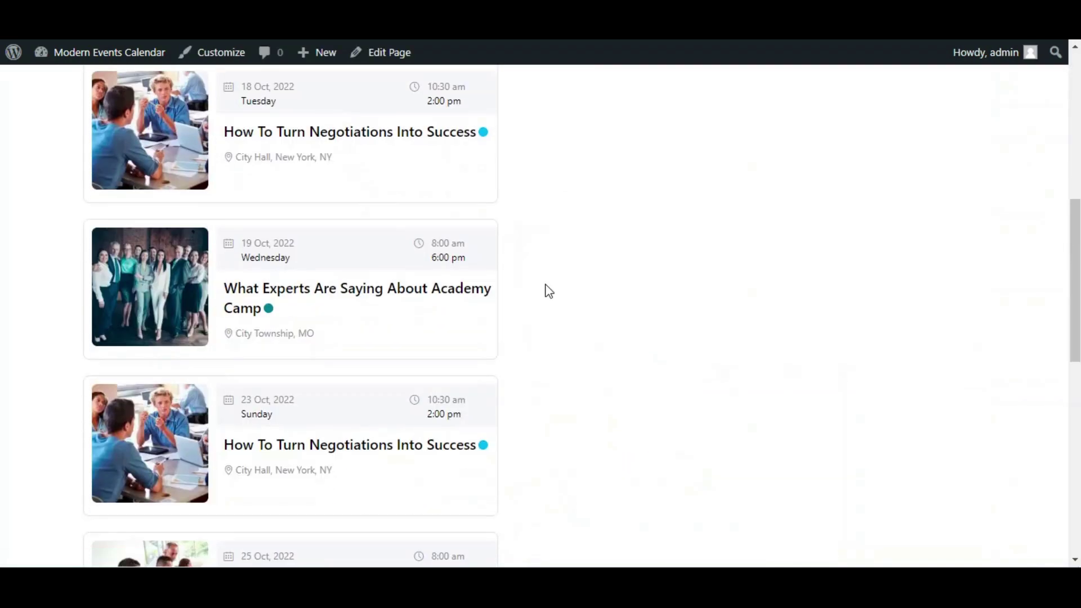
pyautogui.scroll(-6, 549, 291)
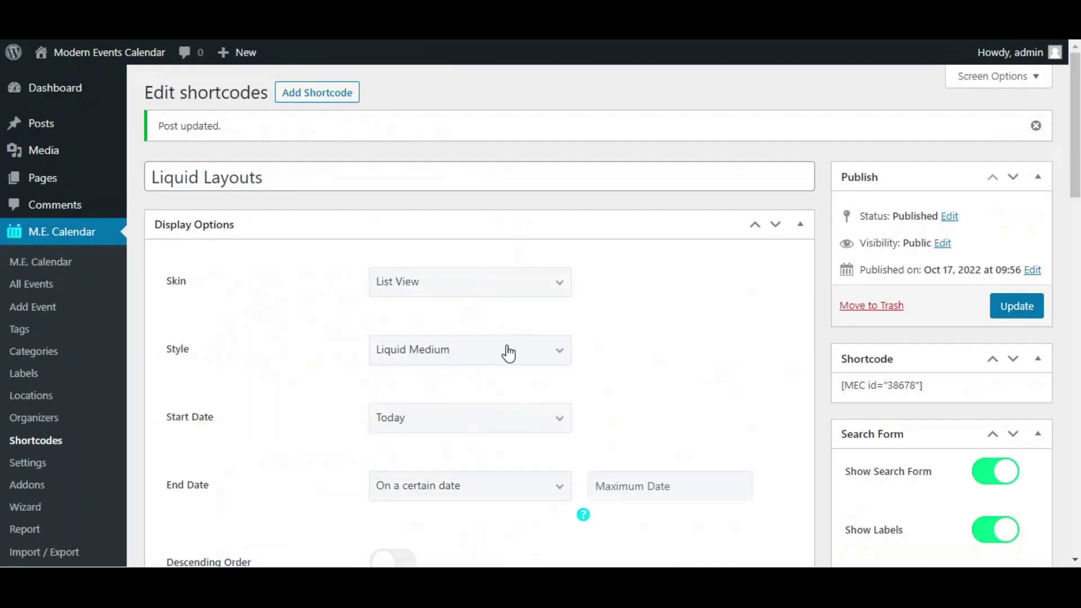
# Change the style to Liquid Small, save, and reload the events page to view it
pyautogui.click(508, 353)
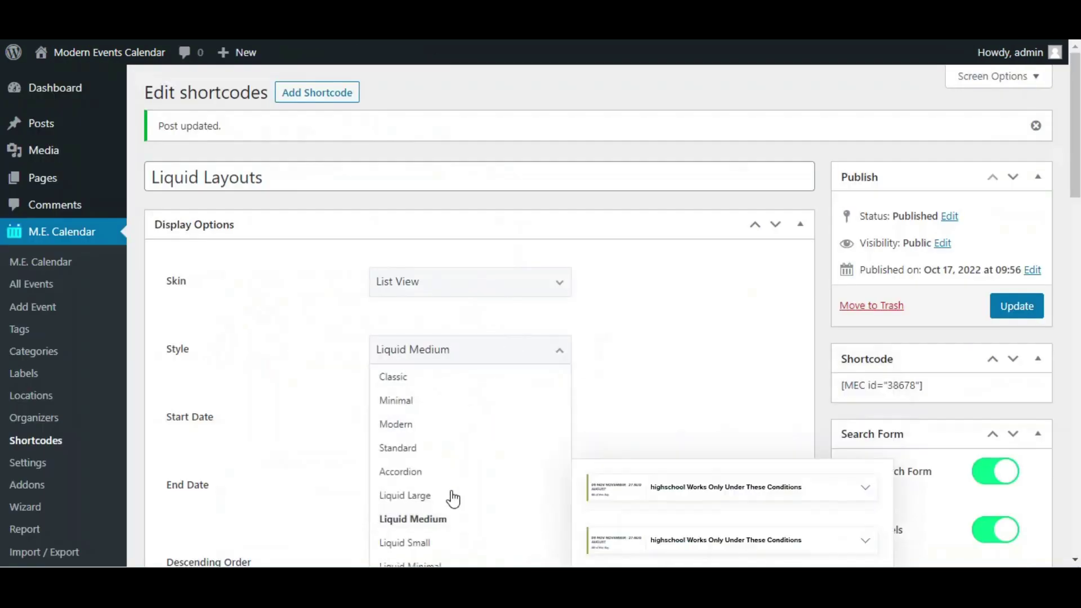
pyautogui.click(441, 541)
pyautogui.click(1002, 306)
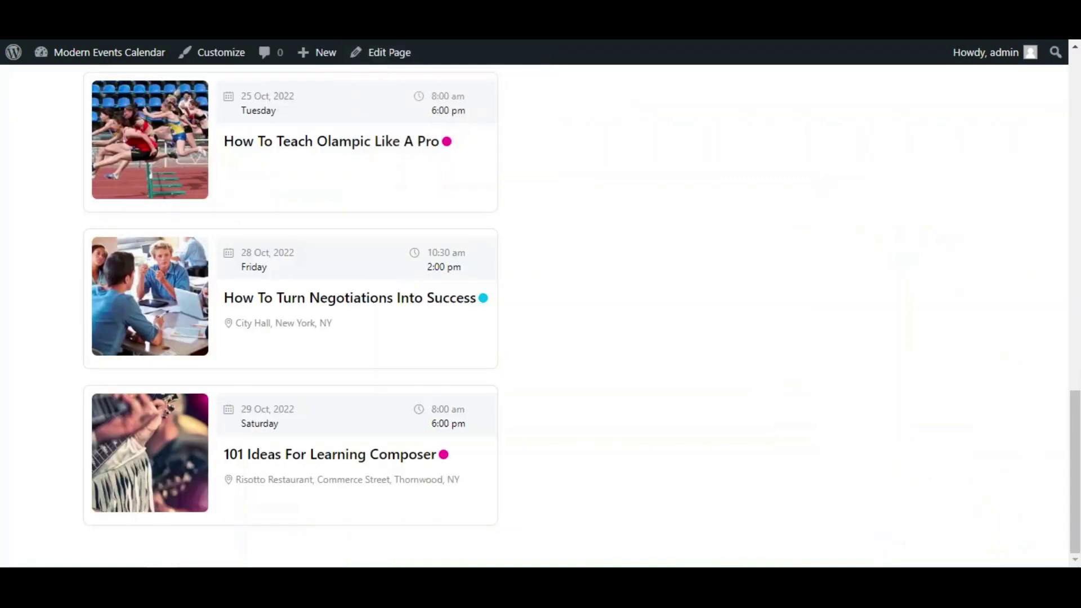
pyautogui.rightClick(536, 148)
pyautogui.click(573, 201)
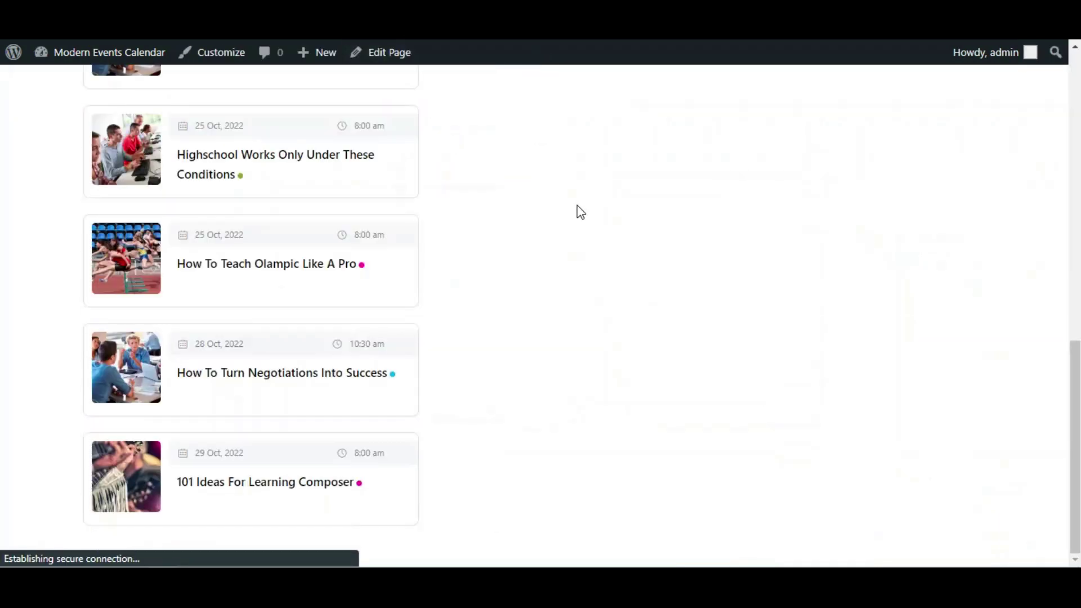
pyautogui.scroll(10, 580, 212)
pyautogui.scroll(-12, 582, 234)
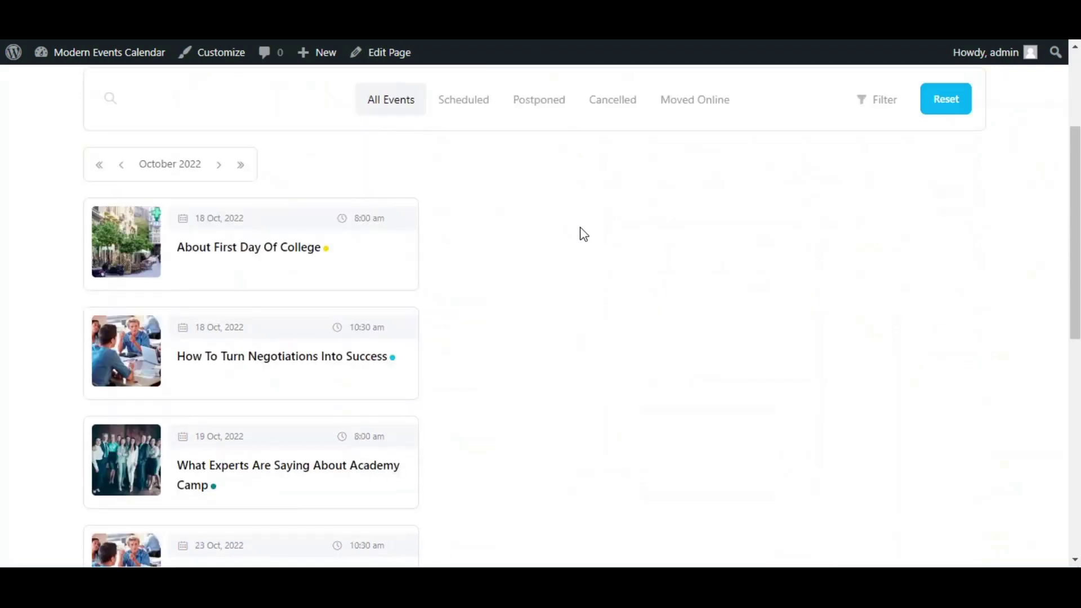
pyautogui.scroll(8, 596, 263)
pyautogui.scroll(5, 594, 260)
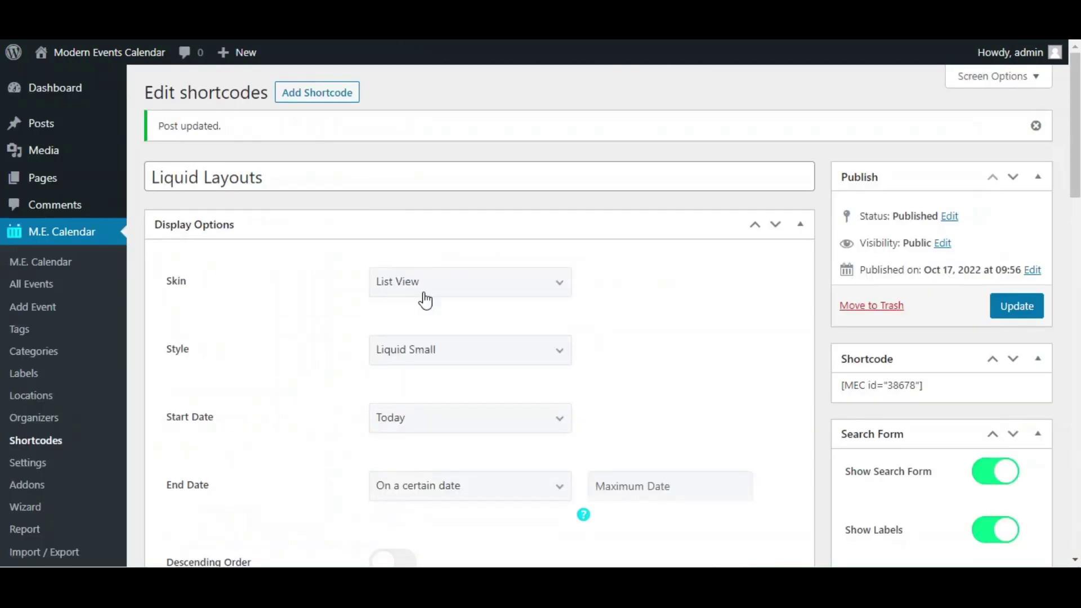
# Set the style to Liquid Minimal, save, and reload the events page to check it
pyautogui.click(431, 348)
pyautogui.scroll(-2, 431, 348)
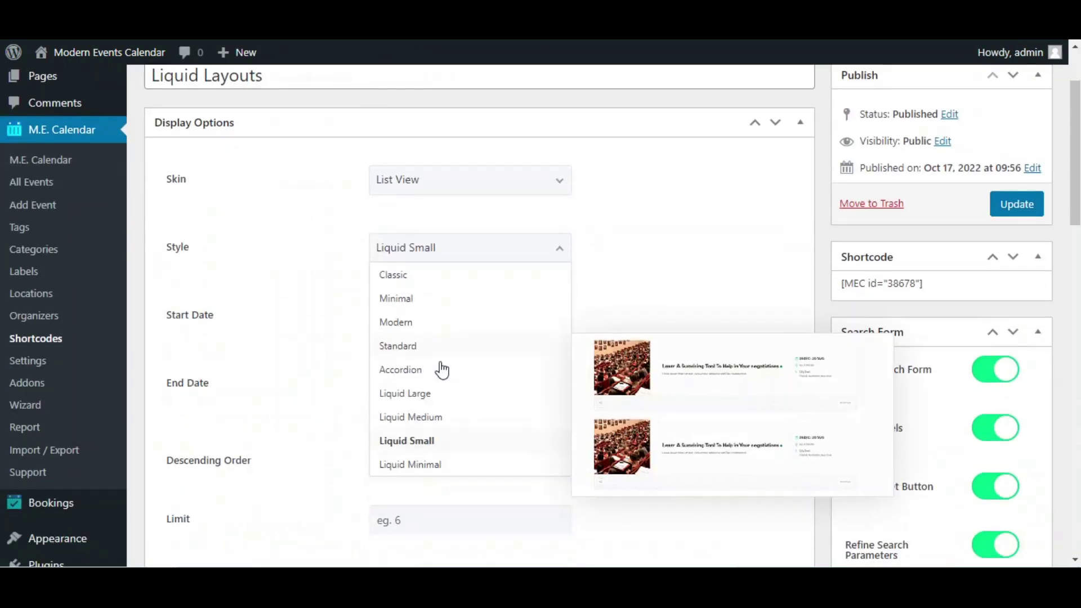
pyautogui.click(441, 415)
pyautogui.scroll(1, 879, 284)
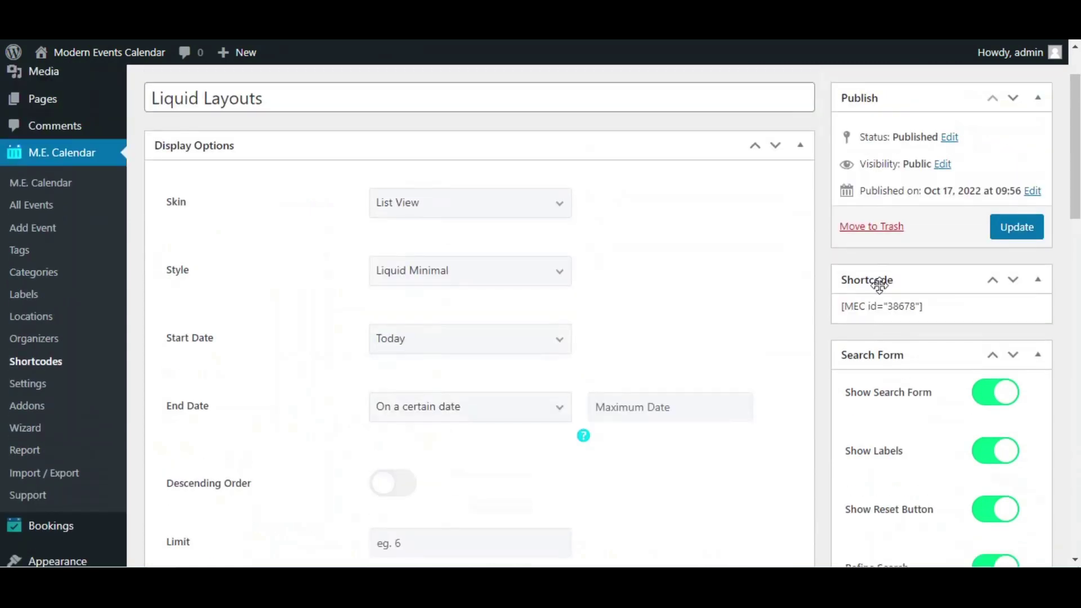
pyautogui.click(1018, 233)
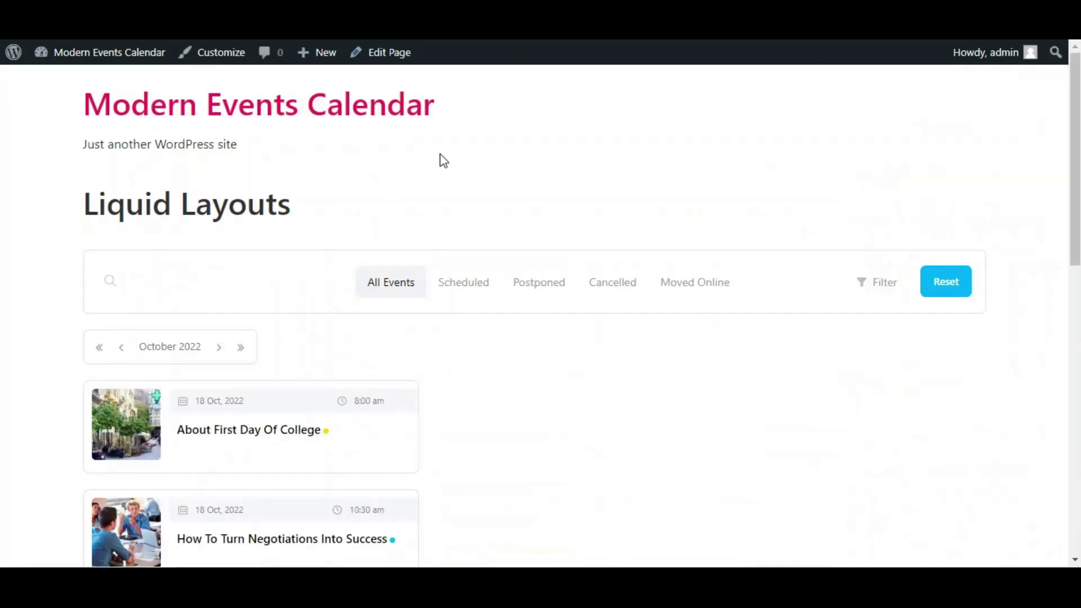
pyautogui.rightClick(448, 167)
pyautogui.click(494, 216)
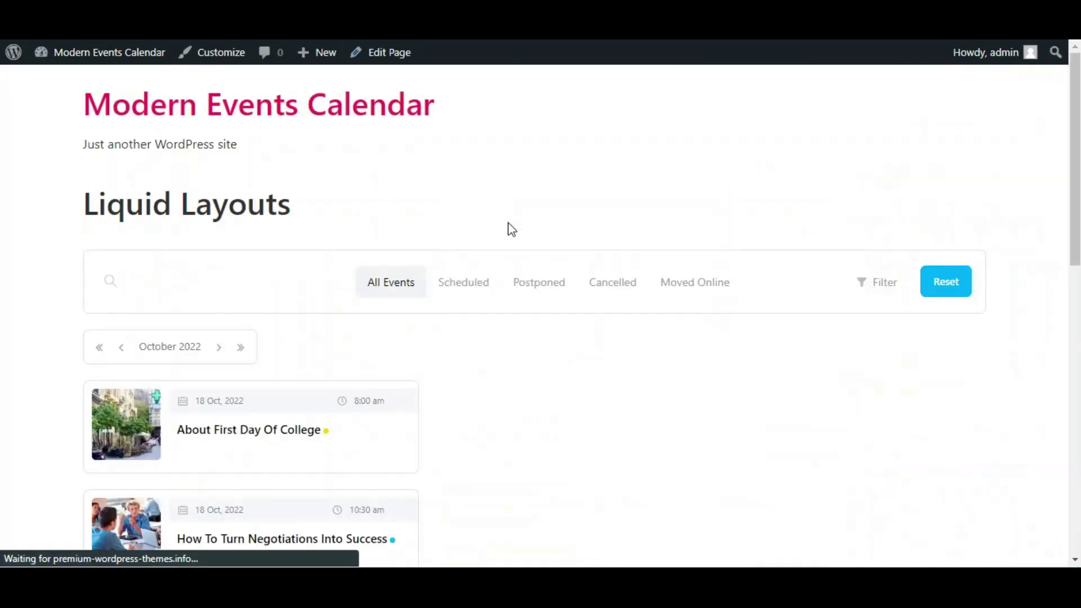
pyautogui.scroll(-6, 504, 362)
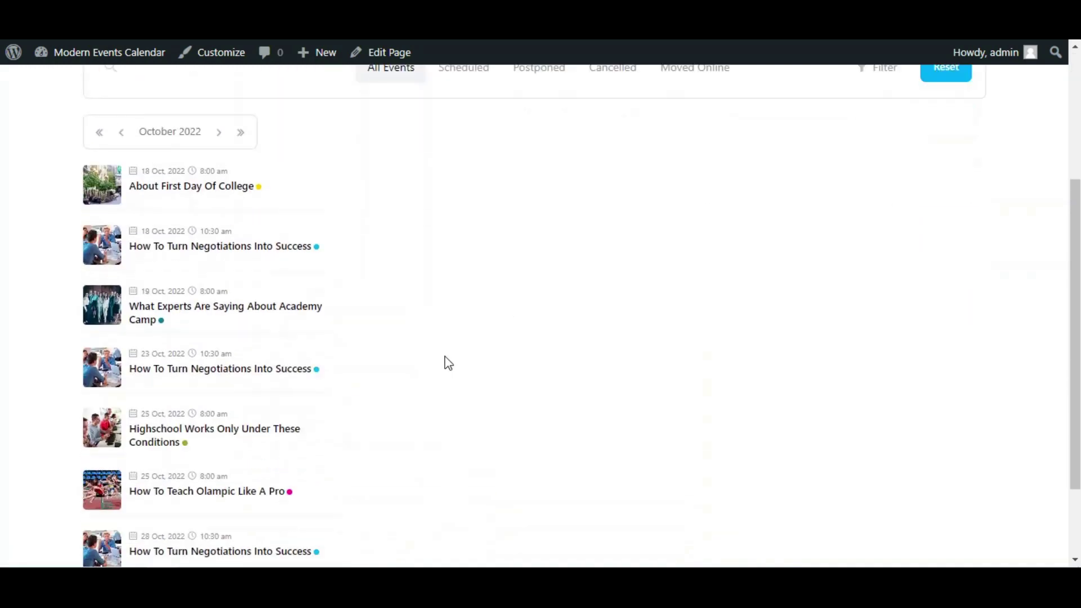
pyautogui.scroll(6, 524, 438)
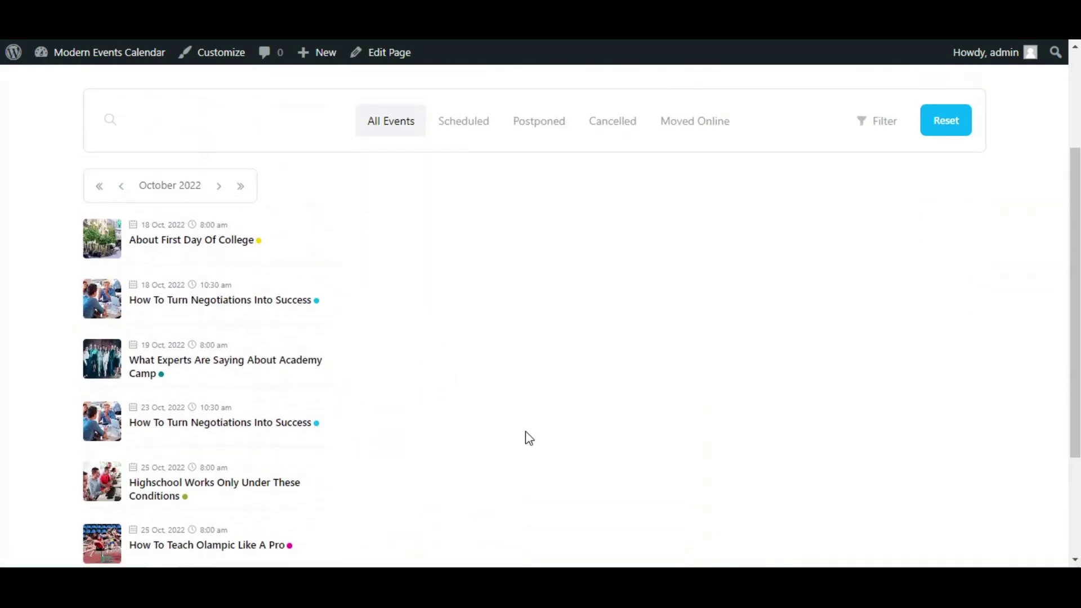
pyautogui.hotkey('ctrl', 'Tab')
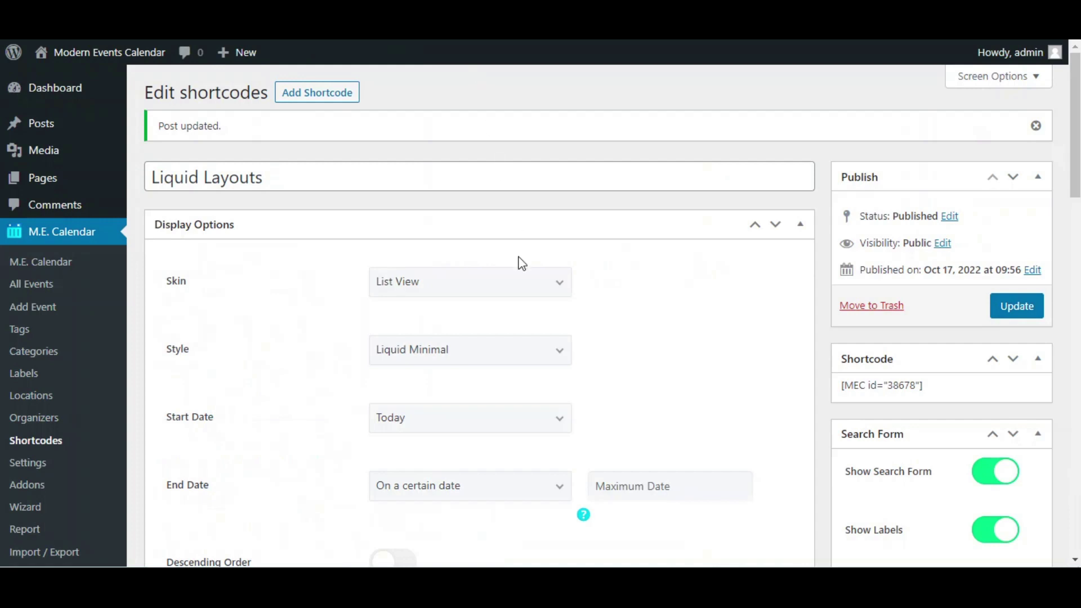
# Switch the skin to Grid View with the Liquid Large style and save
pyautogui.click(502, 284)
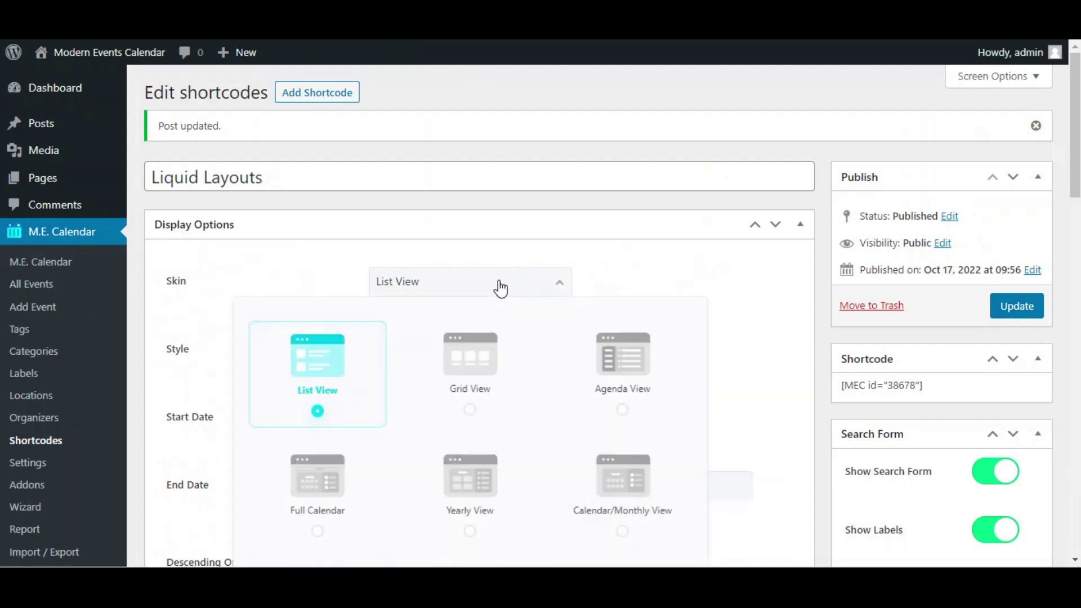
pyautogui.click(472, 365)
pyautogui.click(471, 355)
pyautogui.scroll(-1, 470, 362)
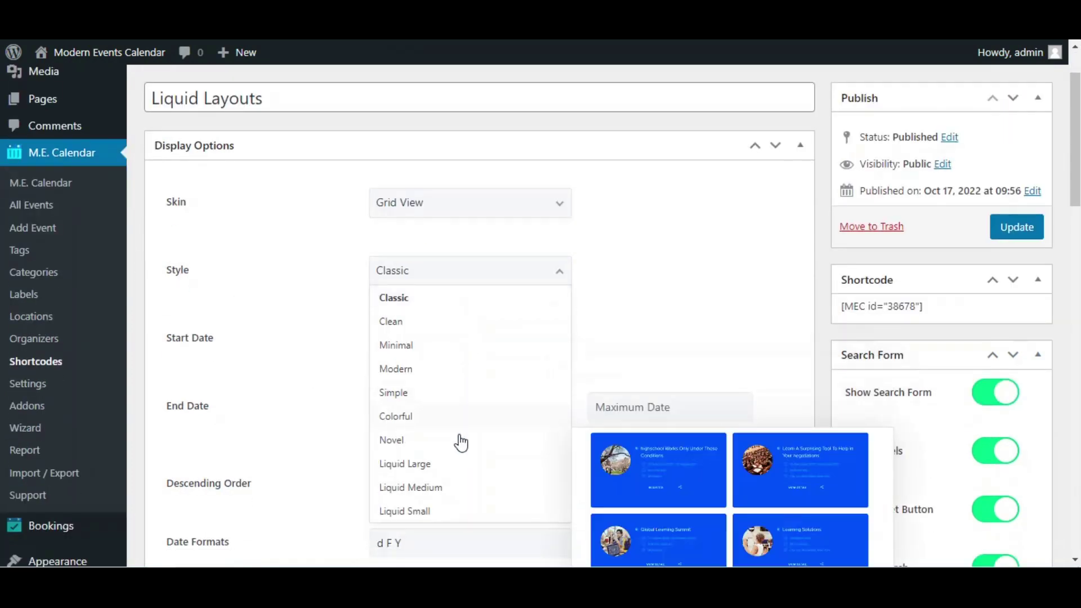
pyautogui.click(460, 469)
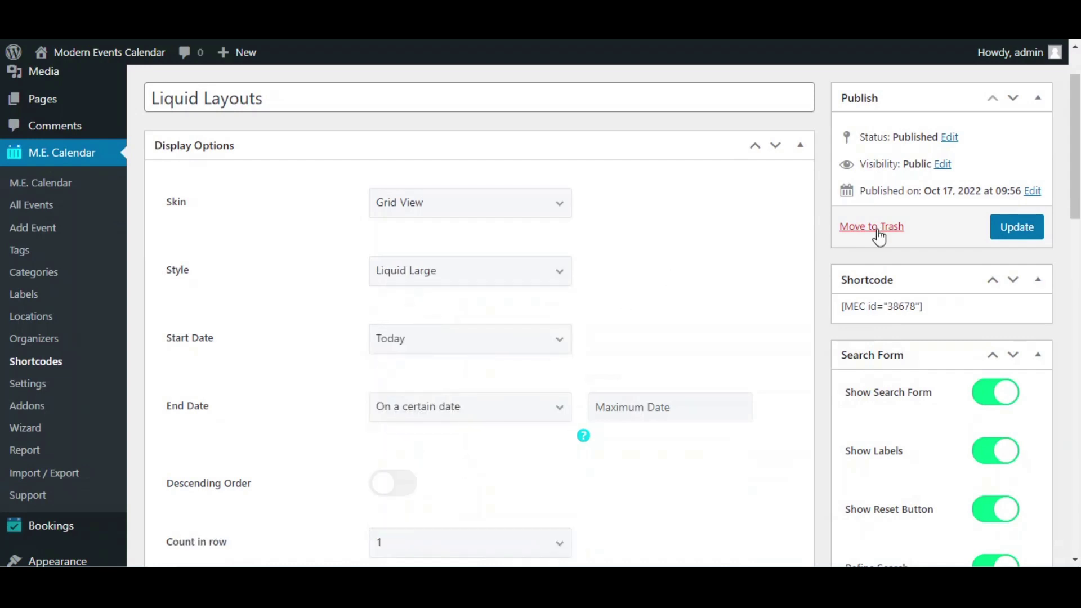
pyautogui.click(1014, 234)
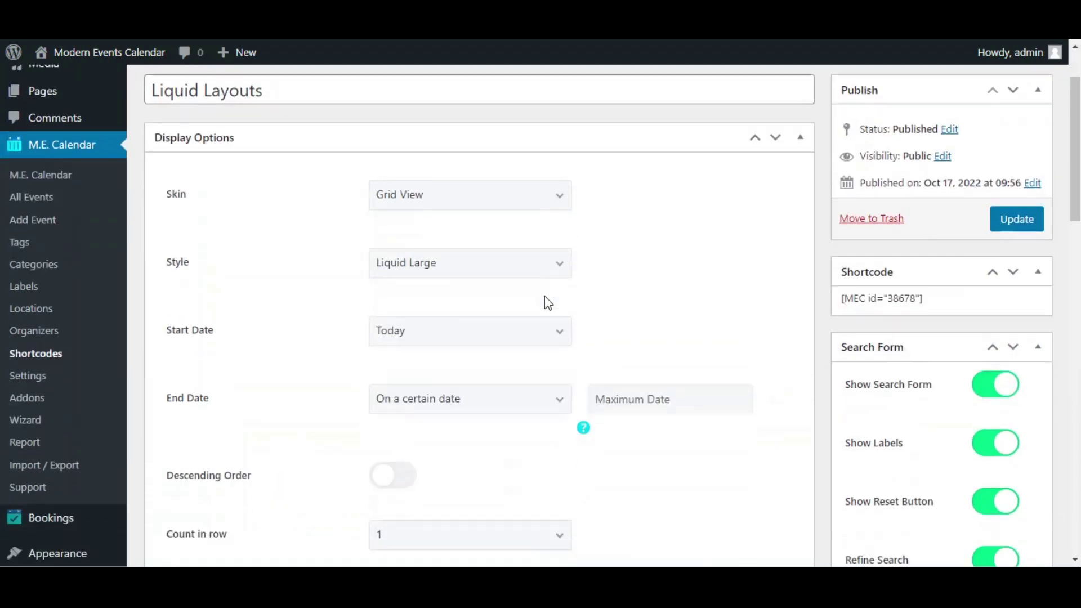
# Set Count in row to 3 and update the shortcode
pyautogui.scroll(-3, 454, 369)
pyautogui.click(429, 393)
pyautogui.scroll(-1, 428, 393)
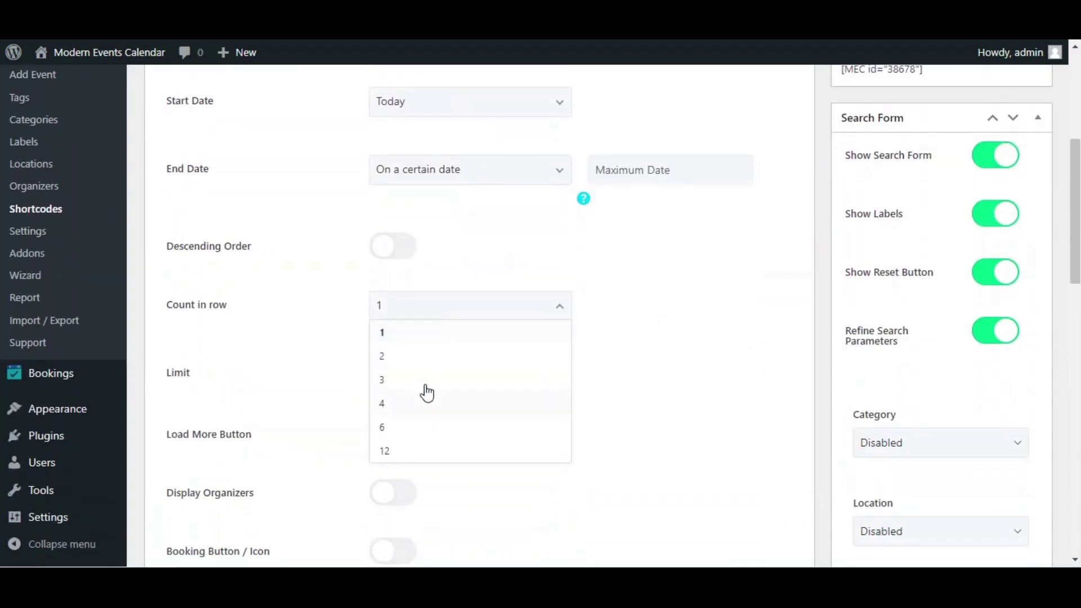
pyautogui.click(425, 383)
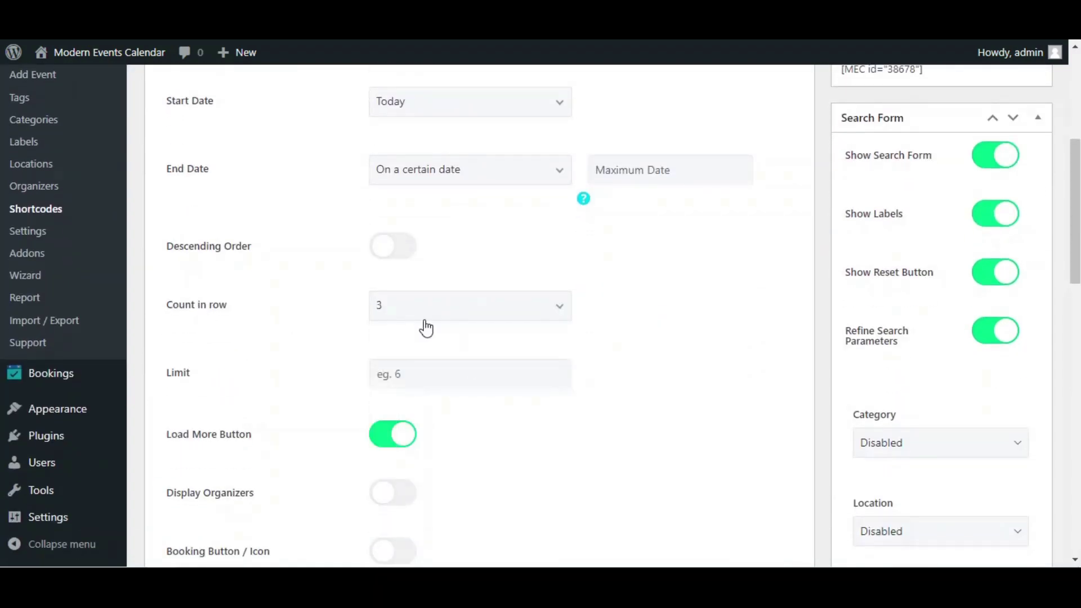
pyautogui.scroll(5, 733, 270)
pyautogui.click(1032, 314)
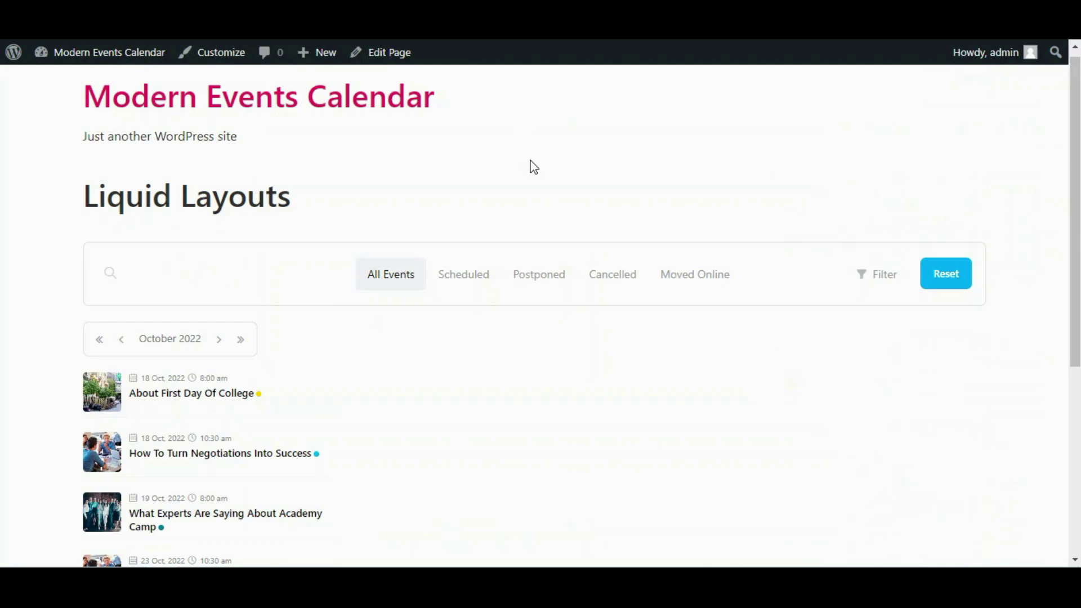
# Reload the events page and scroll through the three-column grid
pyautogui.rightClick(531, 161)
pyautogui.click(579, 207)
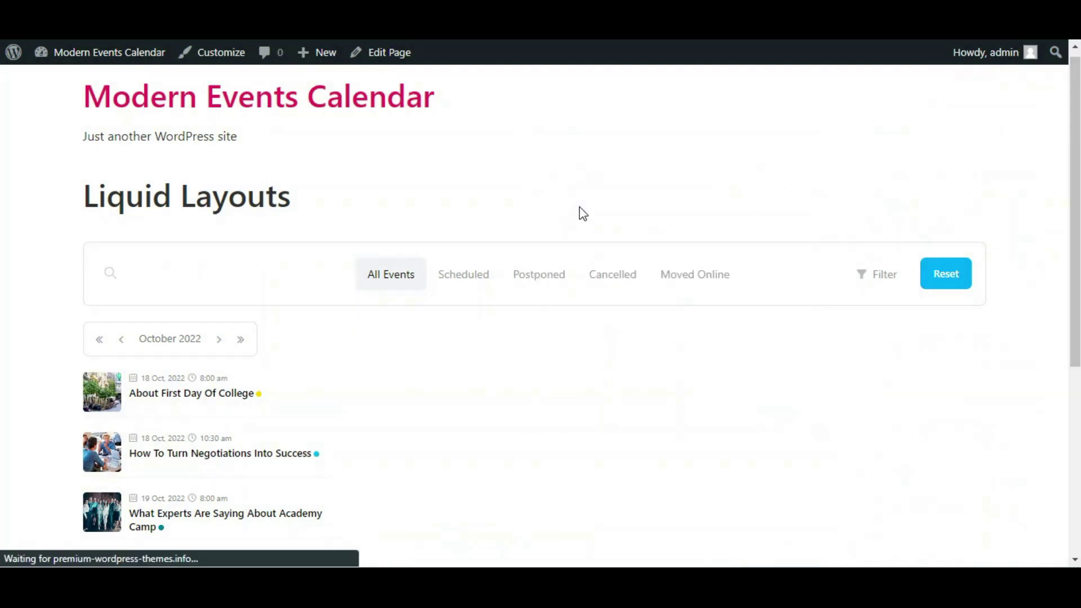
pyautogui.scroll(-8, 579, 207)
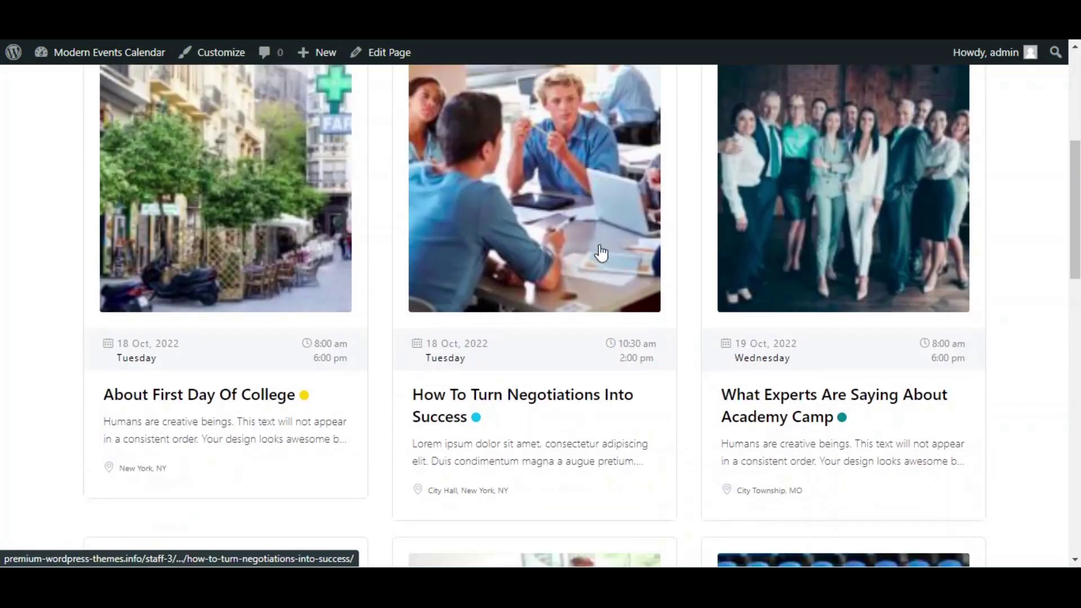
pyautogui.scroll(-15, 607, 259)
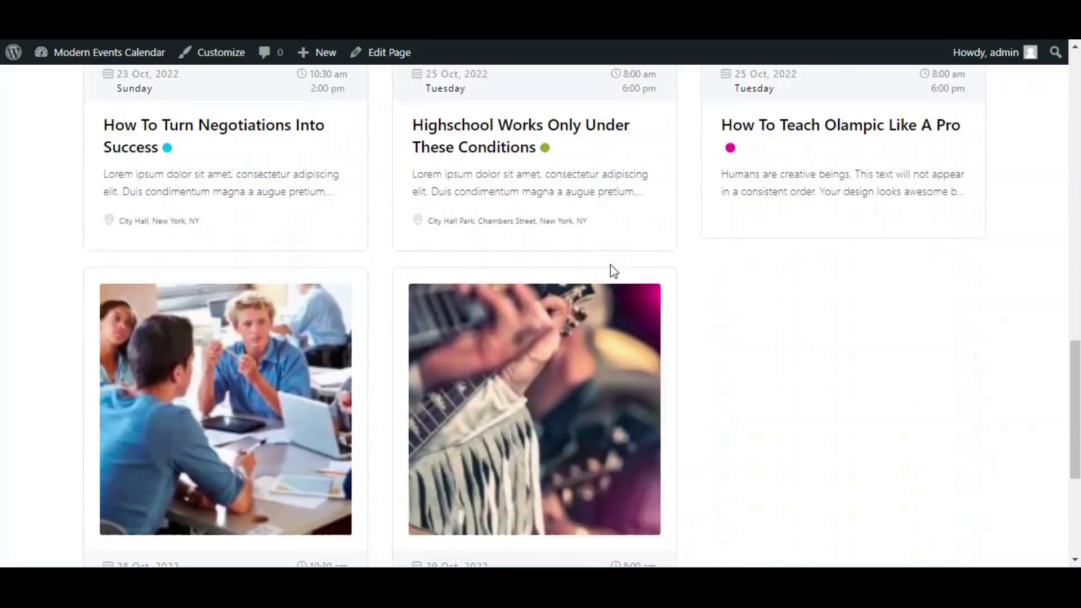
pyautogui.scroll(-2, 613, 281)
pyautogui.scroll(20, 619, 284)
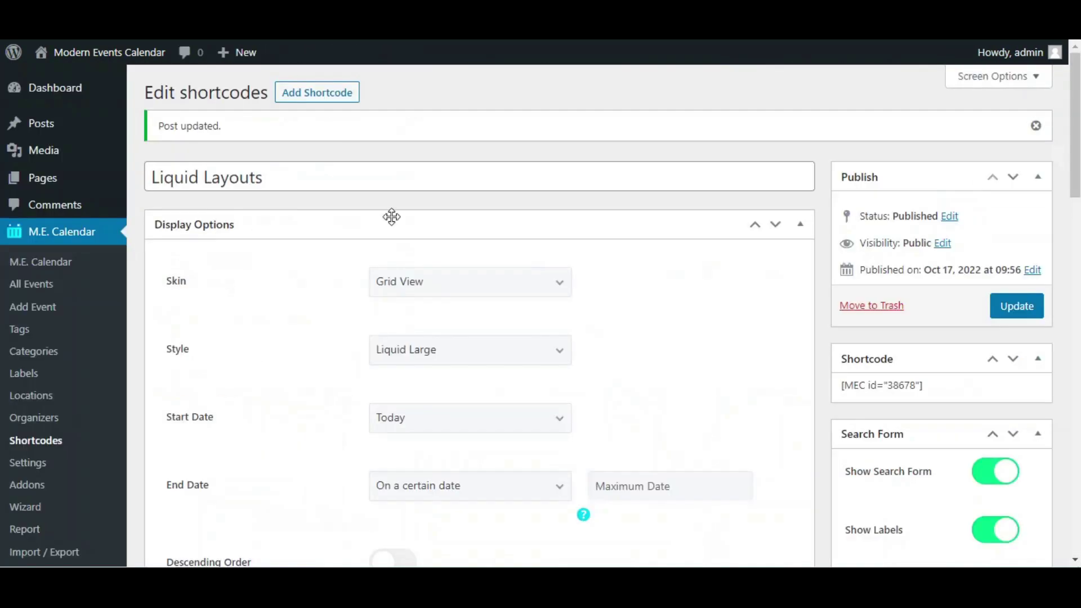
pyautogui.scroll(-2, 428, 253)
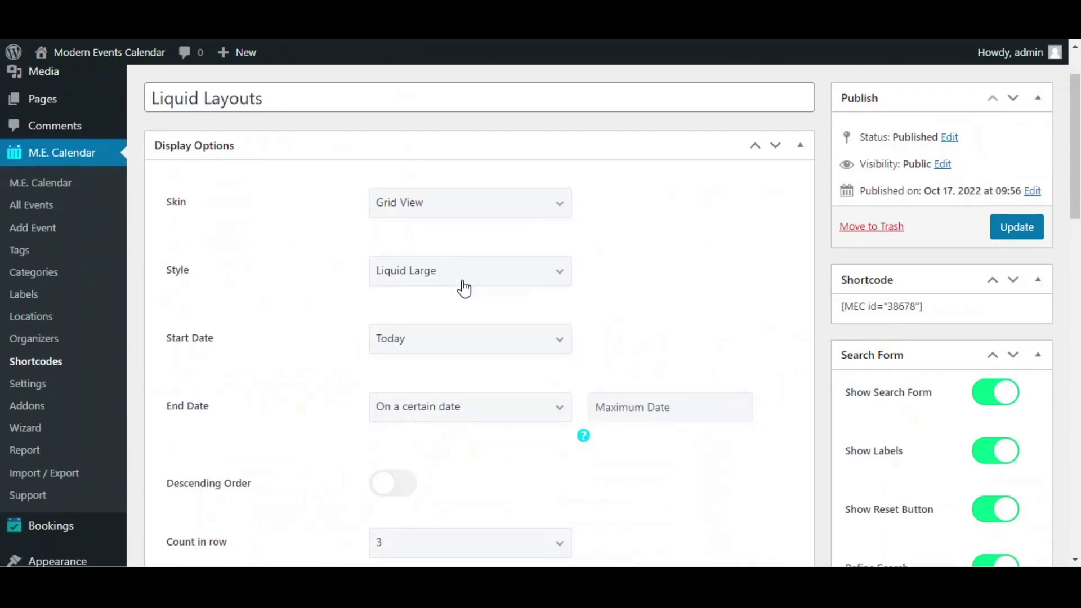
# Change the grid style to Liquid Medium and save
pyautogui.click(462, 284)
pyautogui.scroll(-1, 467, 349)
pyautogui.click(471, 415)
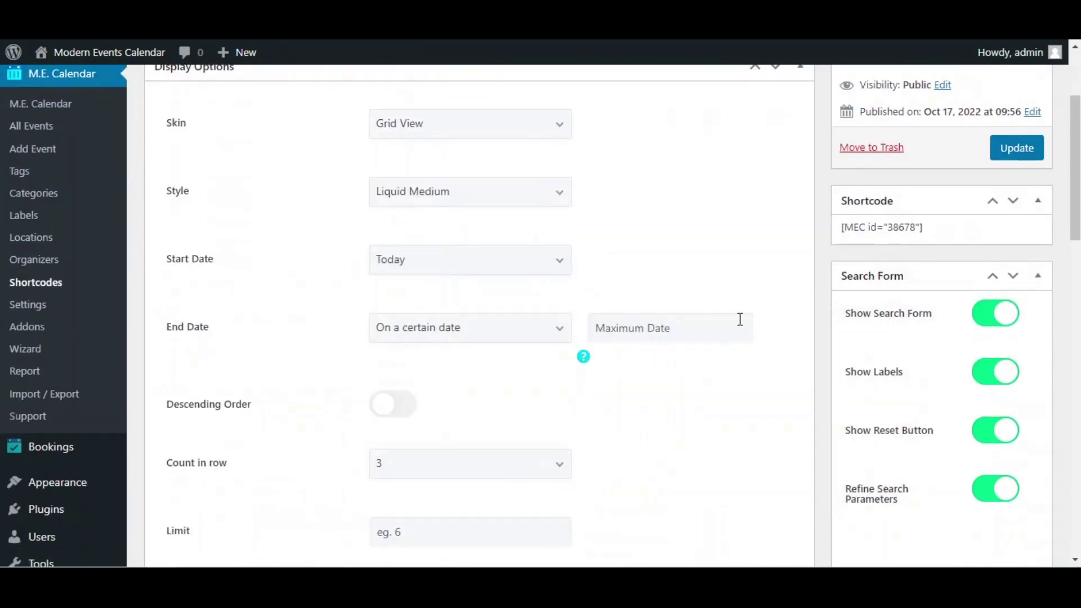
pyautogui.click(1016, 306)
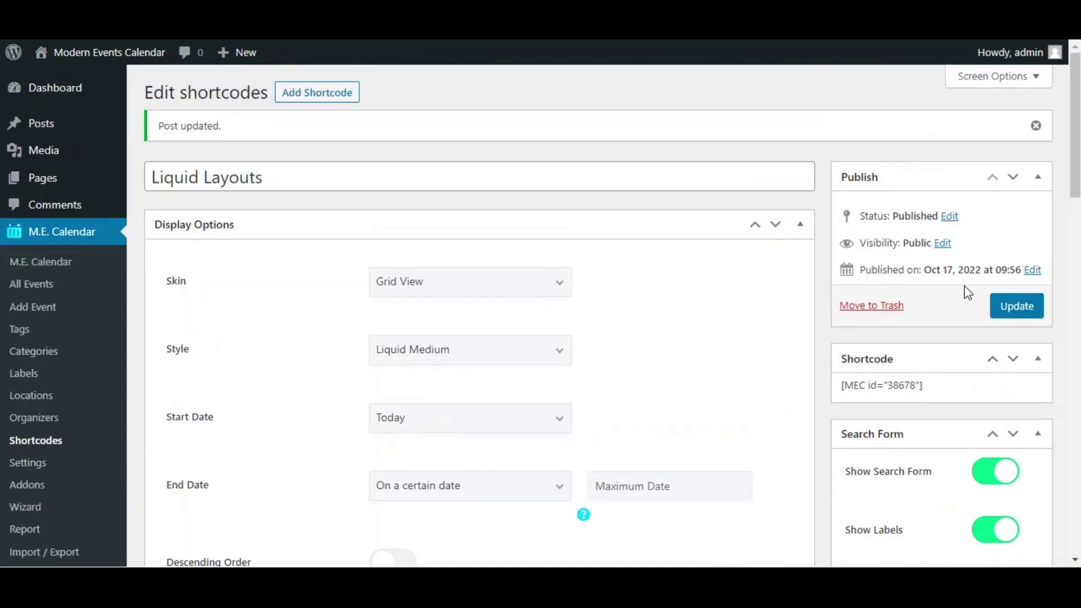
pyautogui.click(1007, 301)
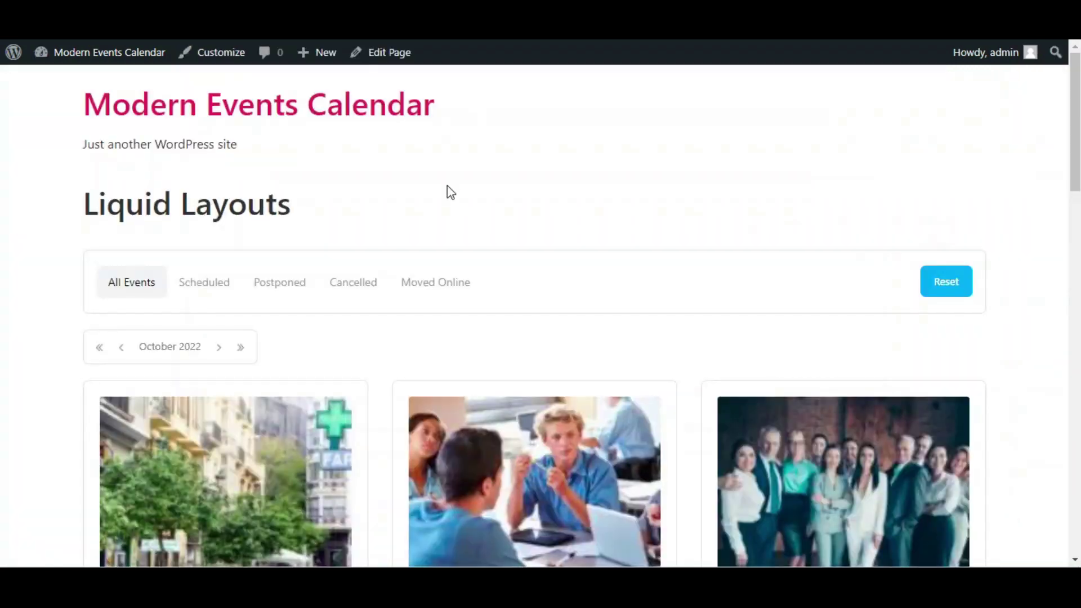
# Reload the events page and scroll through the Liquid Medium grid cards
pyautogui.rightClick(448, 187)
pyautogui.click(480, 233)
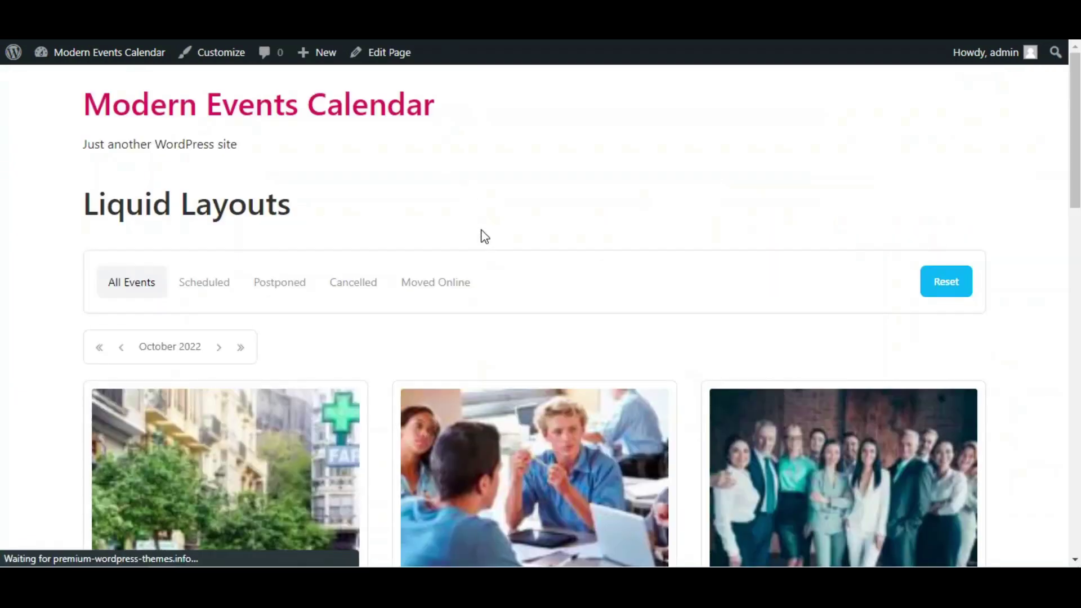
pyautogui.scroll(-6, 484, 237)
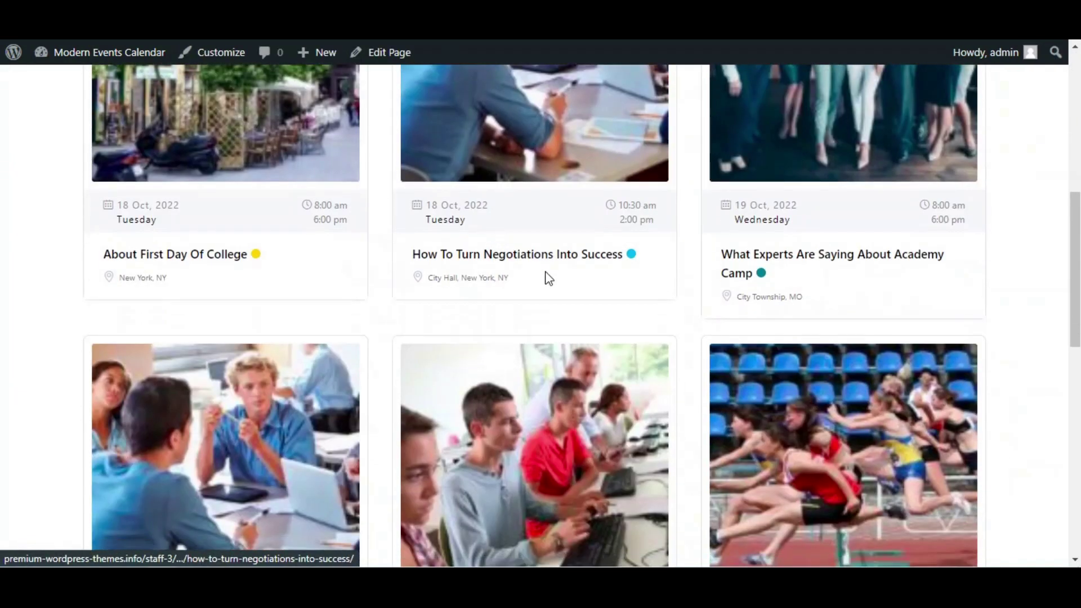
pyautogui.scroll(-5, 495, 327)
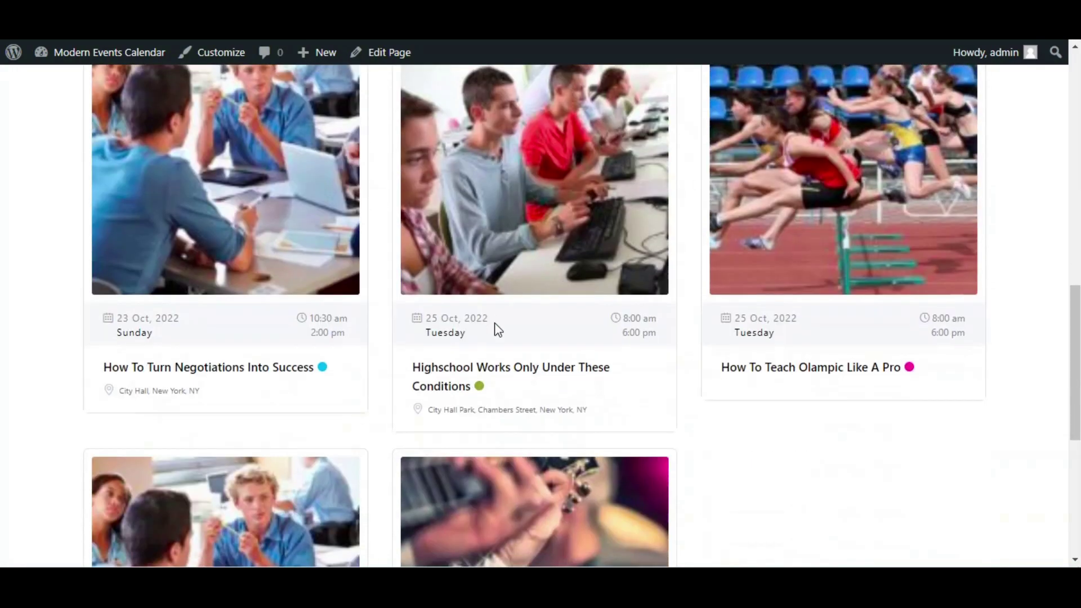
pyautogui.scroll(-4, 486, 333)
pyautogui.scroll(8, 486, 334)
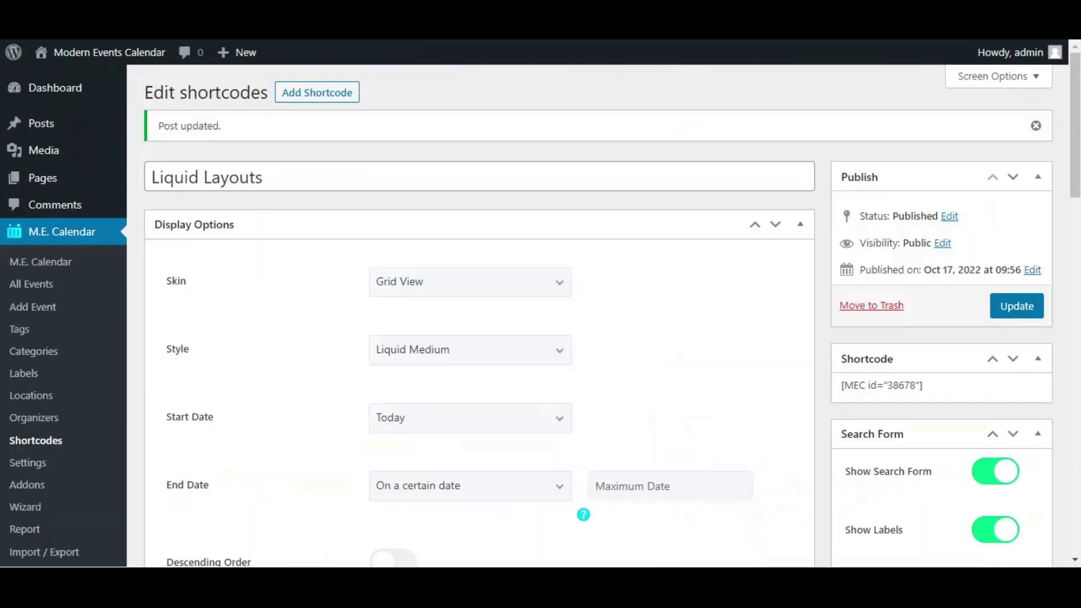
# Set the grid style to Liquid Small and update the shortcode
pyautogui.click(418, 349)
pyautogui.scroll(-3, 439, 454)
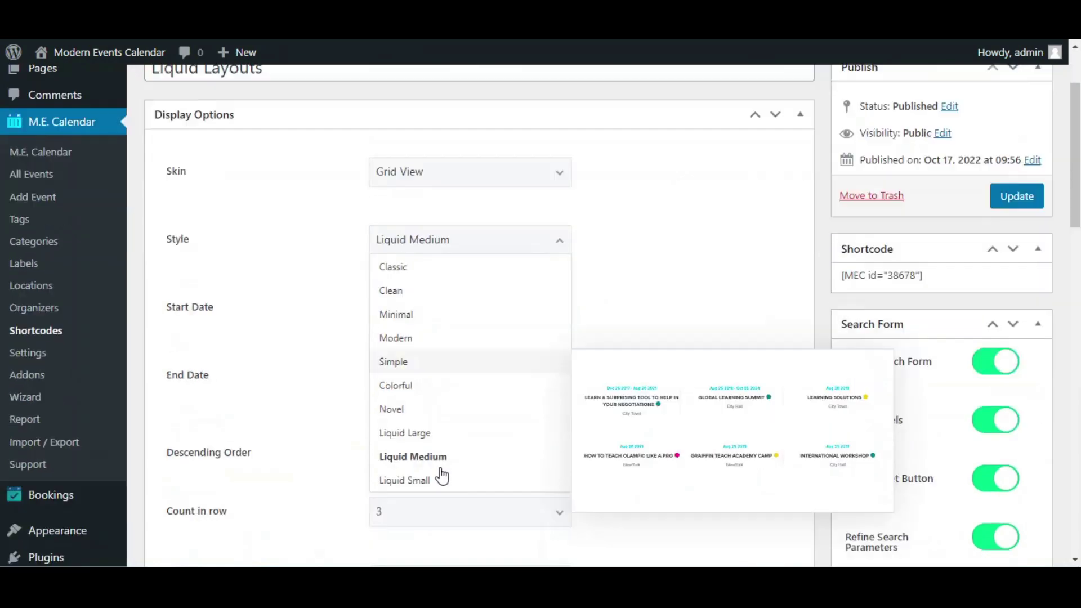
pyautogui.click(428, 431)
pyautogui.scroll(3, 794, 341)
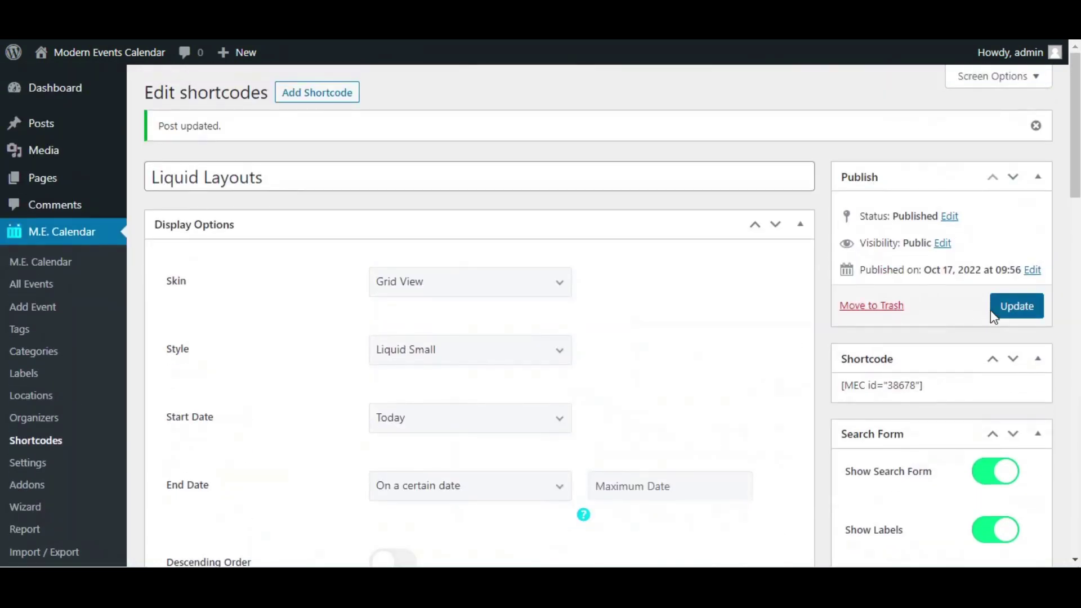
pyautogui.click(1011, 307)
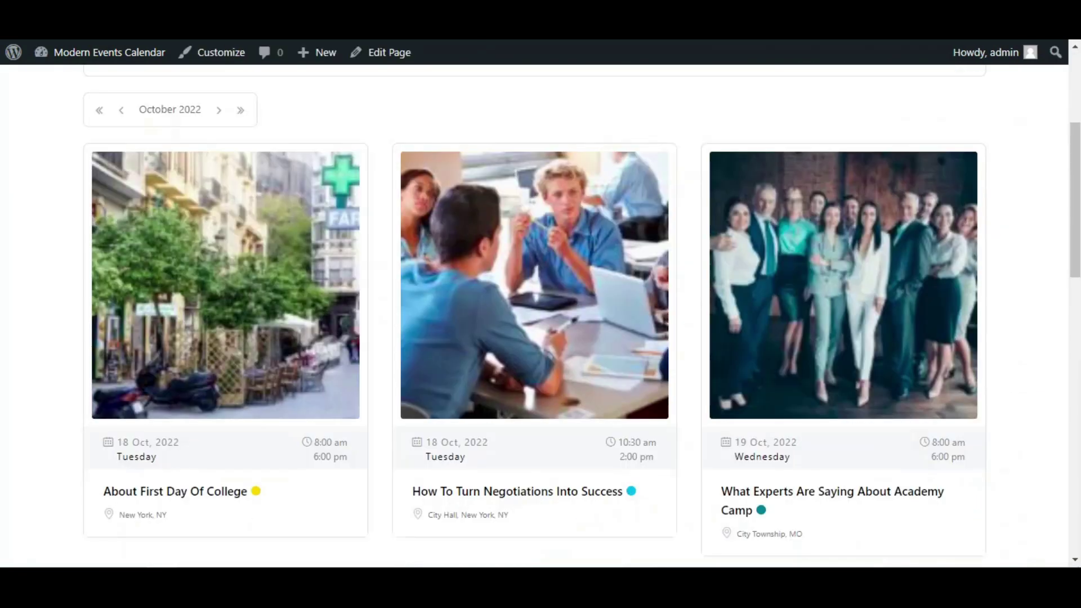
# Reload the events page and scroll through the slimmer Liquid Small cards
pyautogui.scroll(4, 498, 112)
pyautogui.rightClick(502, 145)
pyautogui.click(540, 193)
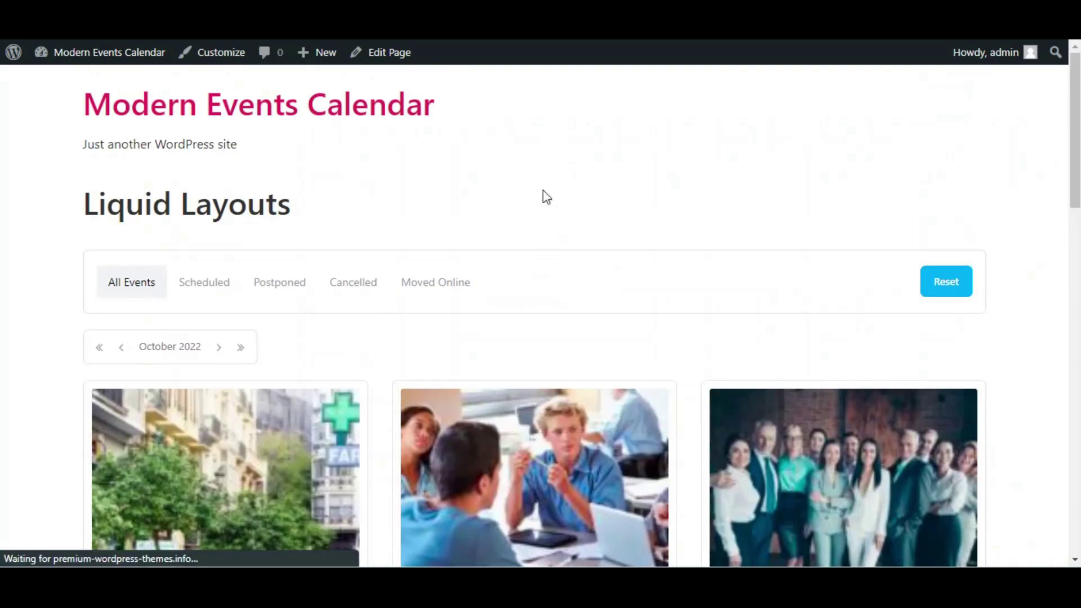
pyautogui.scroll(-5, 552, 211)
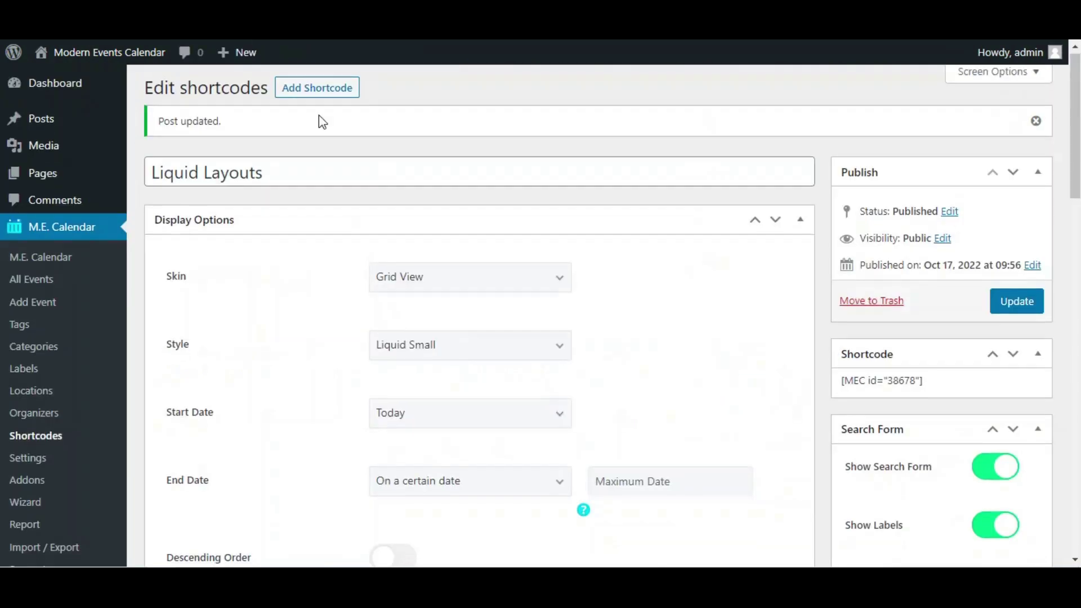
pyautogui.scroll(-4, 413, 261)
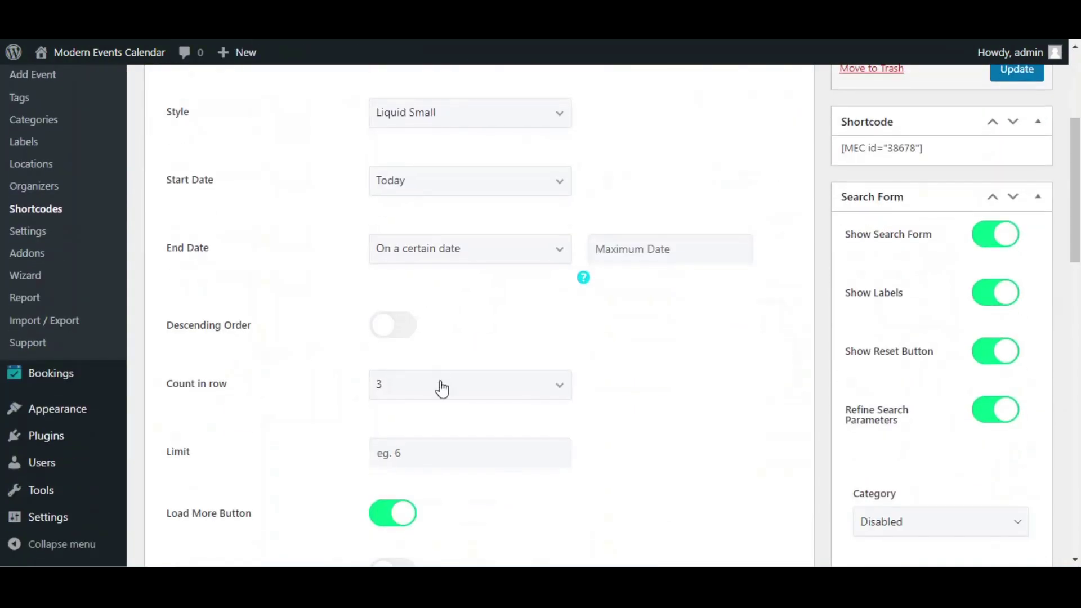
# Set Count in row to 6 and update the shortcode
pyautogui.click(442, 388)
pyautogui.scroll(-3, 442, 388)
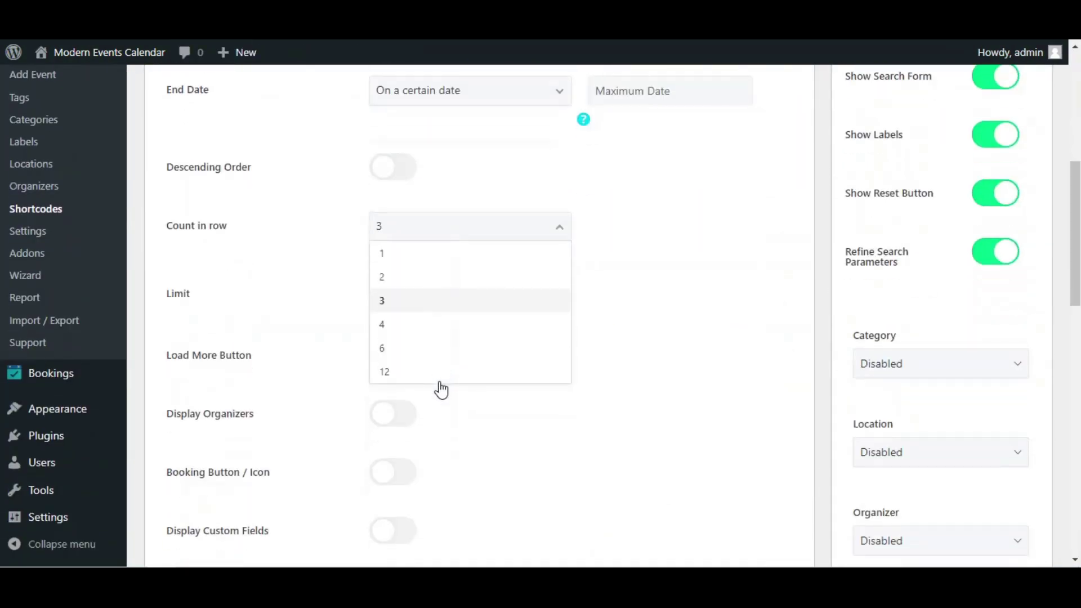
pyautogui.click(425, 347)
pyautogui.scroll(2, 536, 319)
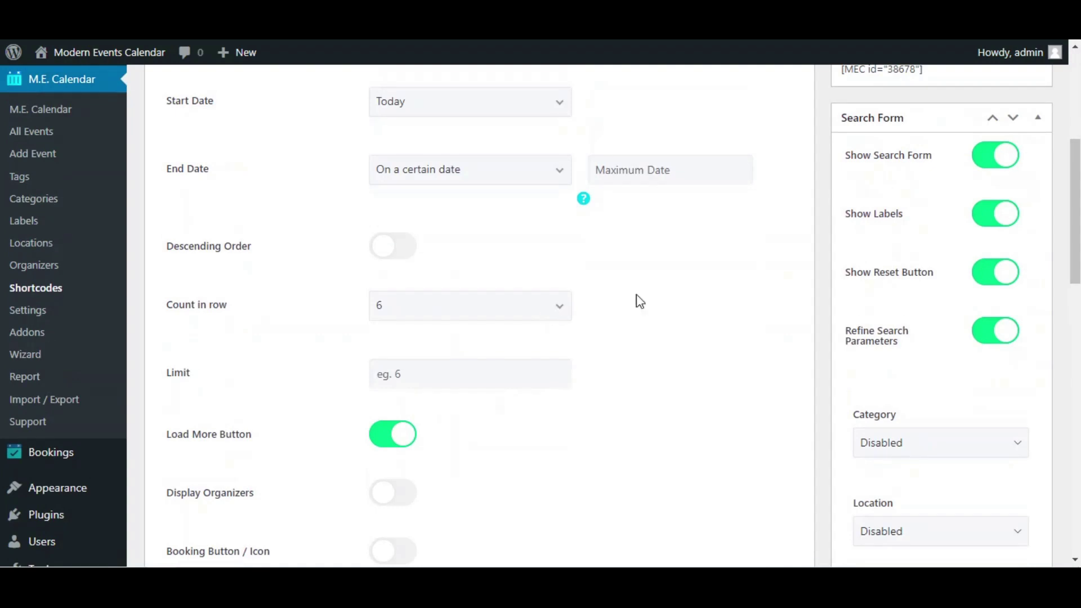
pyautogui.scroll(5, 788, 287)
pyautogui.click(1019, 228)
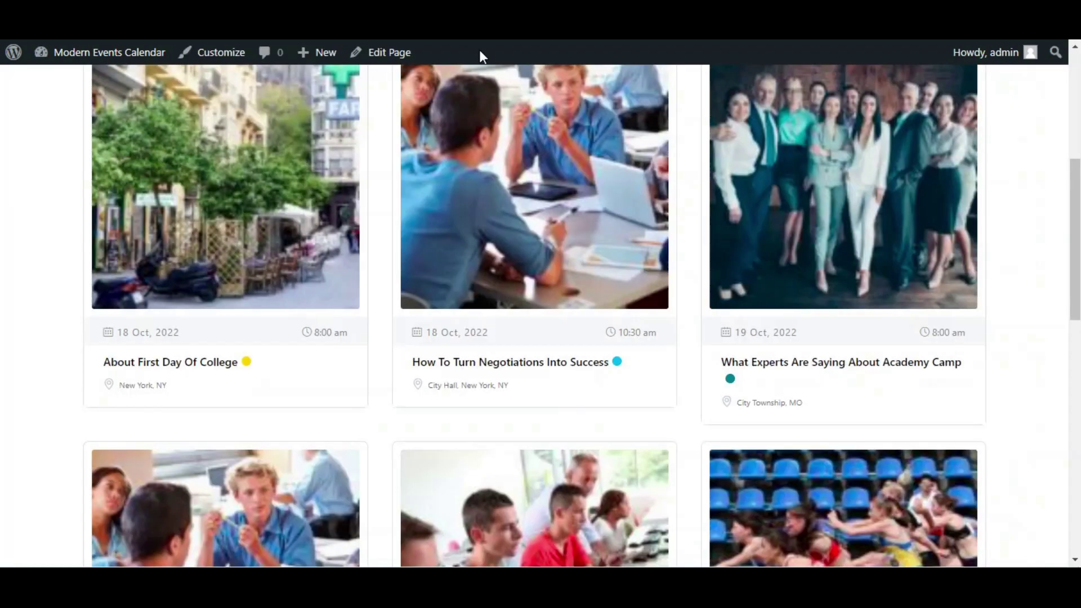
# Reload the events page to review the six-column grid
pyautogui.rightClick(3, 200)
pyautogui.click(50, 248)
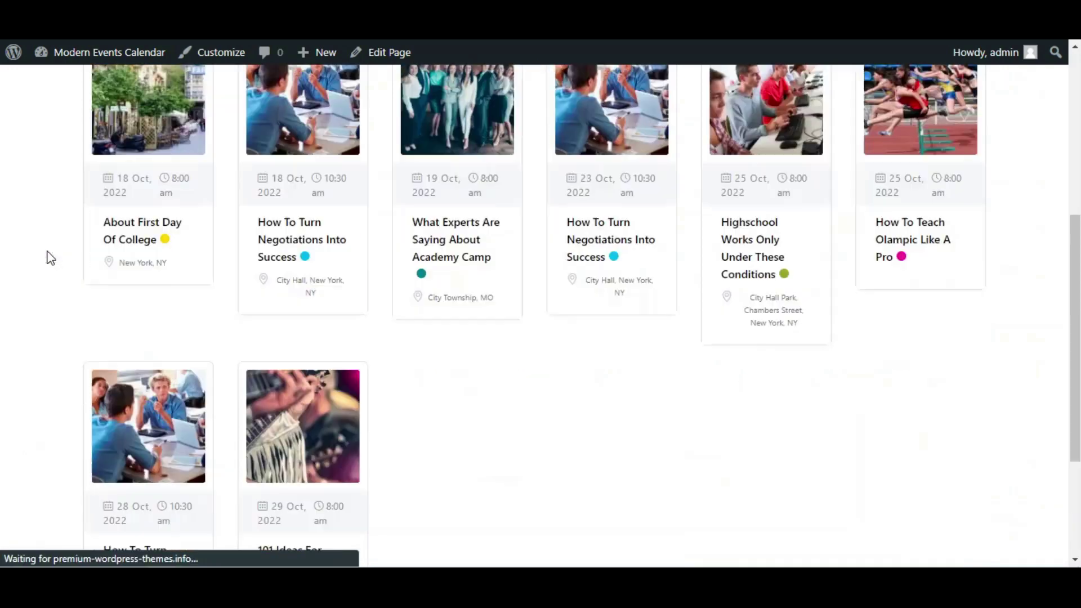
pyautogui.scroll(3, 50, 257)
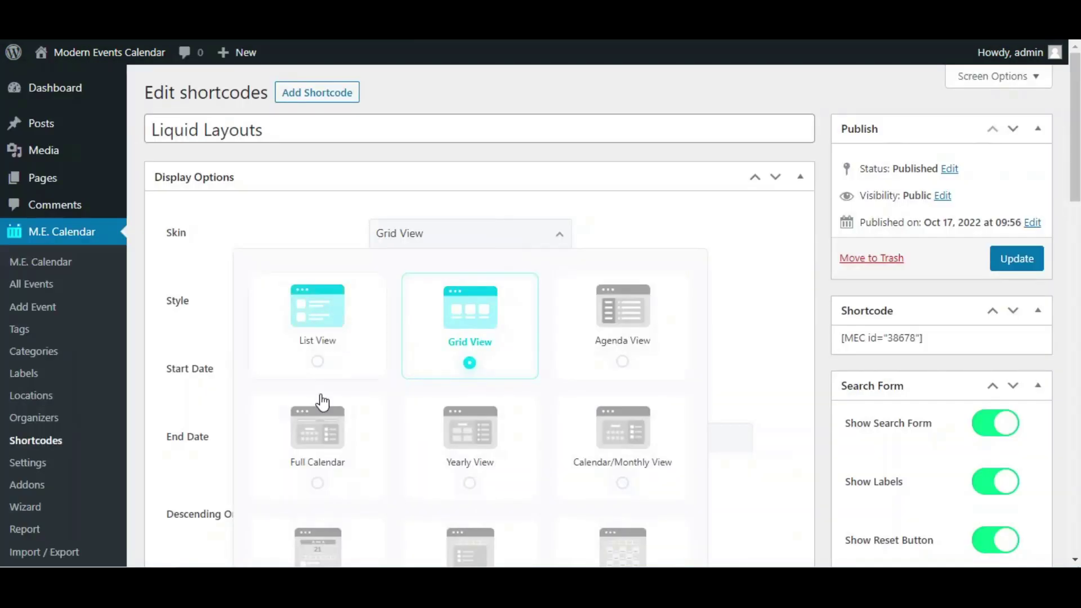
pyautogui.scroll(-2, 321, 403)
# Set the shortcode skin to Full Calendar with the Liquid style
pyautogui.click(340, 357)
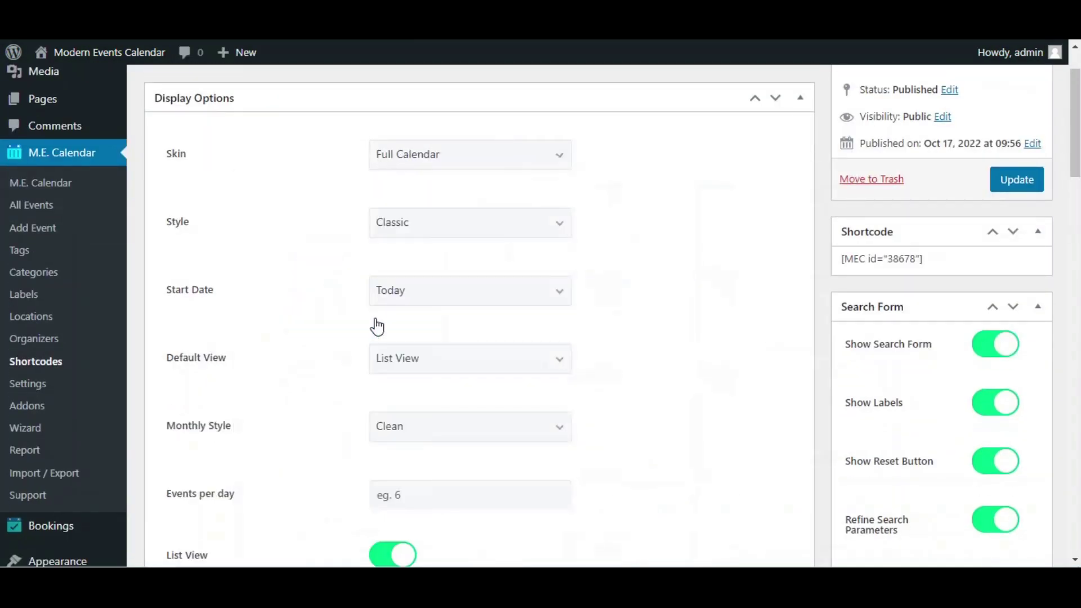
pyautogui.click(449, 233)
pyautogui.click(438, 272)
pyautogui.scroll(-3, 495, 265)
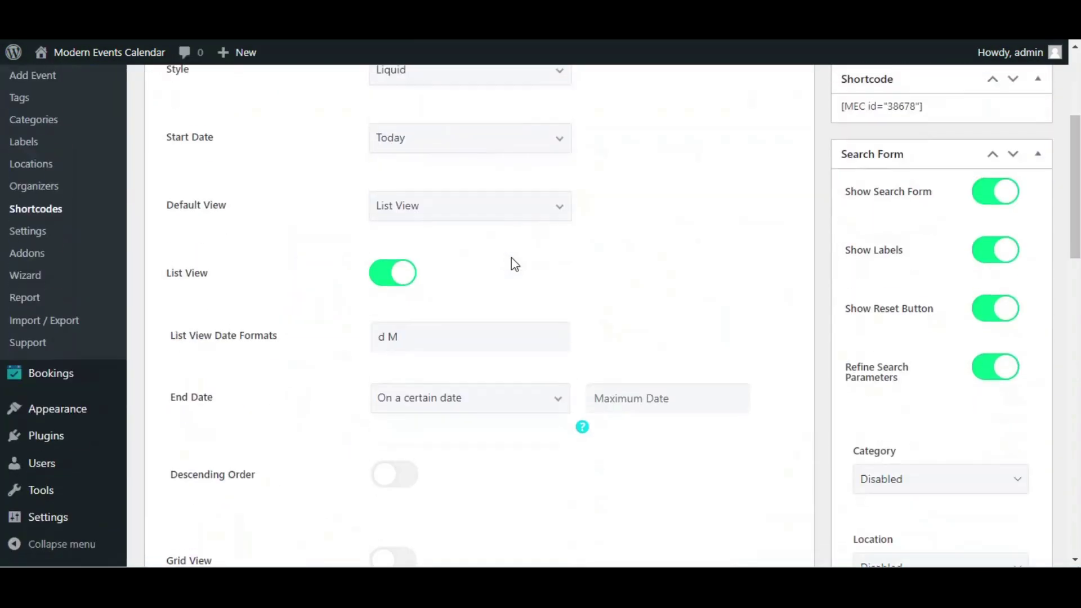
pyautogui.scroll(4, 361, 203)
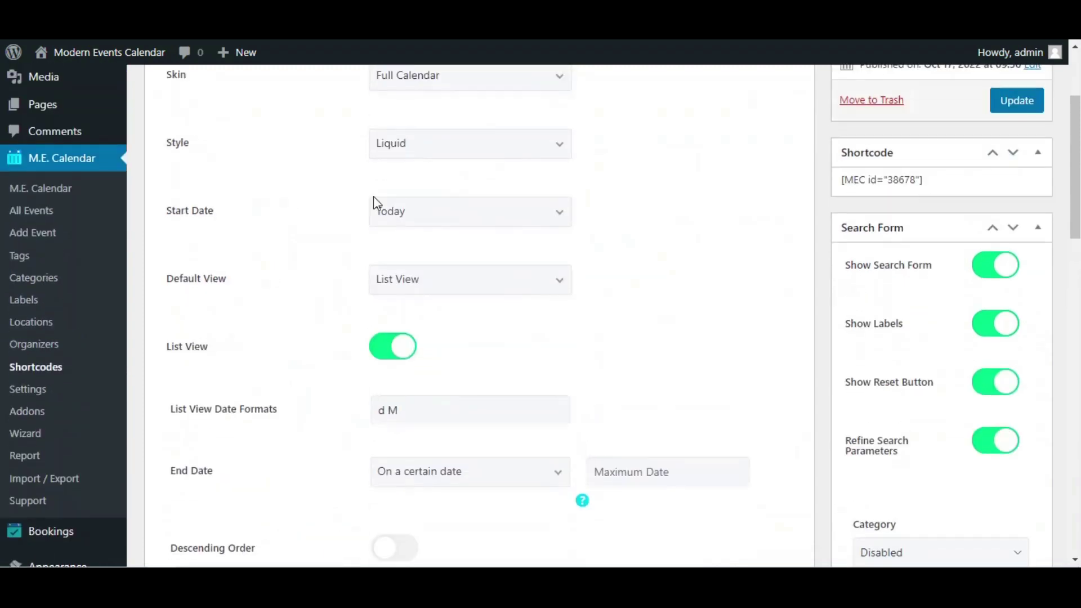
pyautogui.scroll(-4, 420, 247)
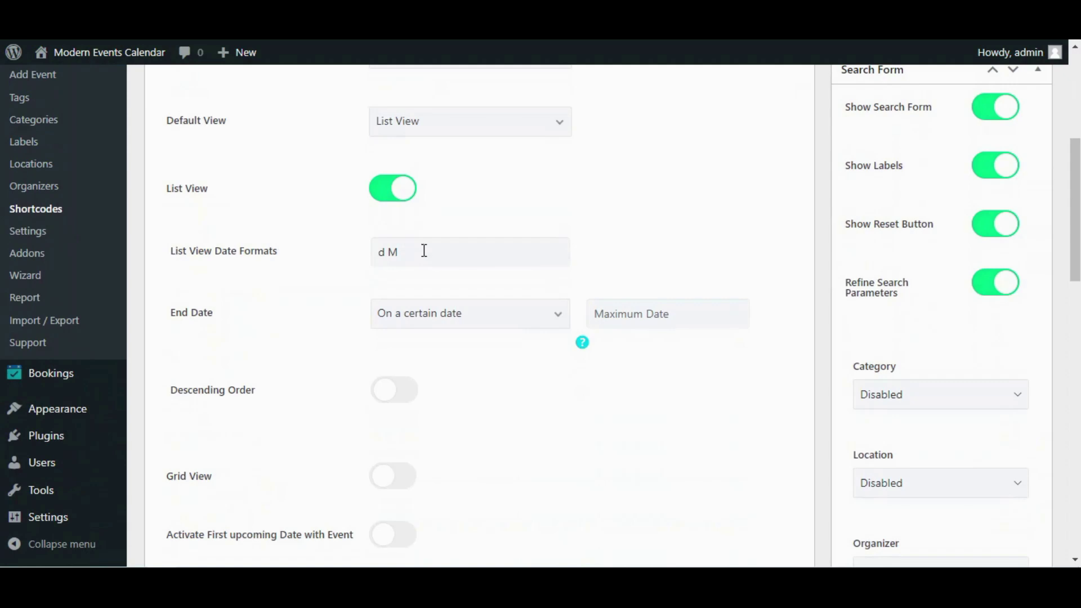
pyautogui.scroll(-1, 428, 250)
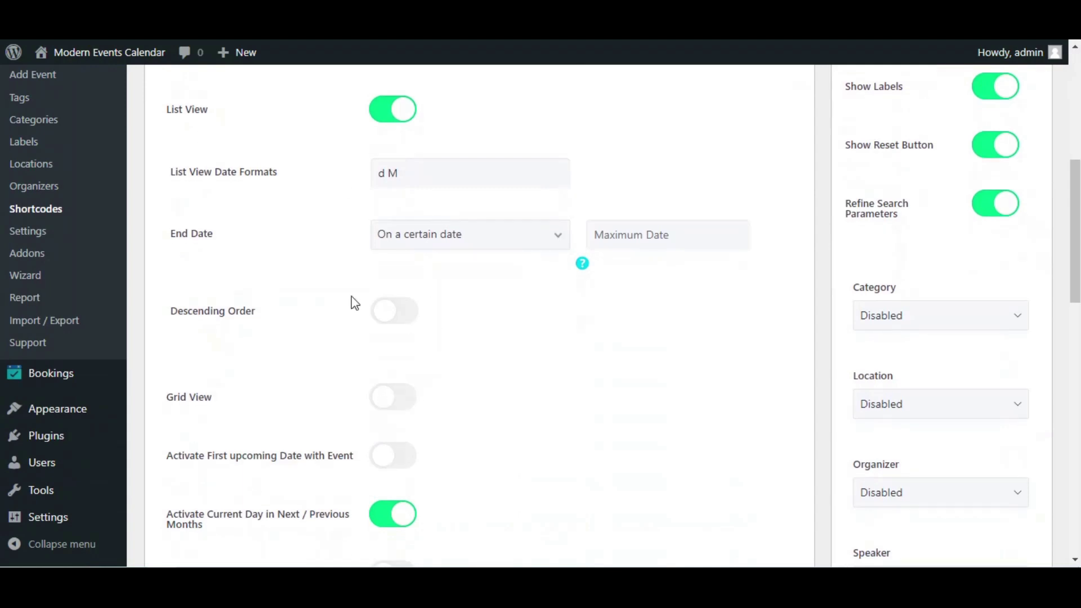
# Review the Full Calendar view toggles and save the shortcode with Update
pyautogui.click(380, 401)
pyautogui.scroll(-6, 470, 366)
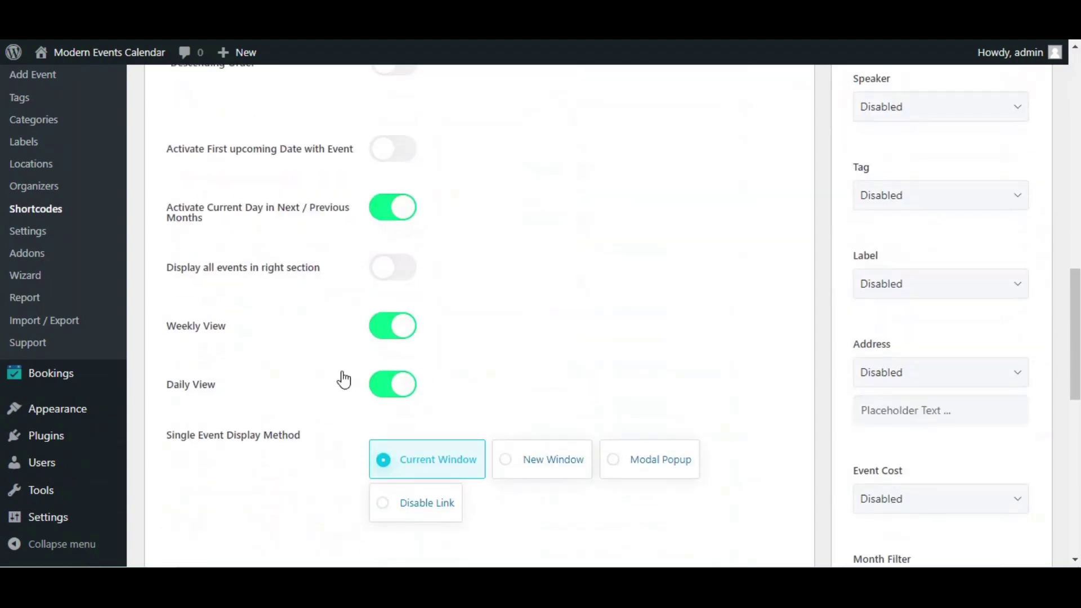
pyautogui.scroll(10, 869, 326)
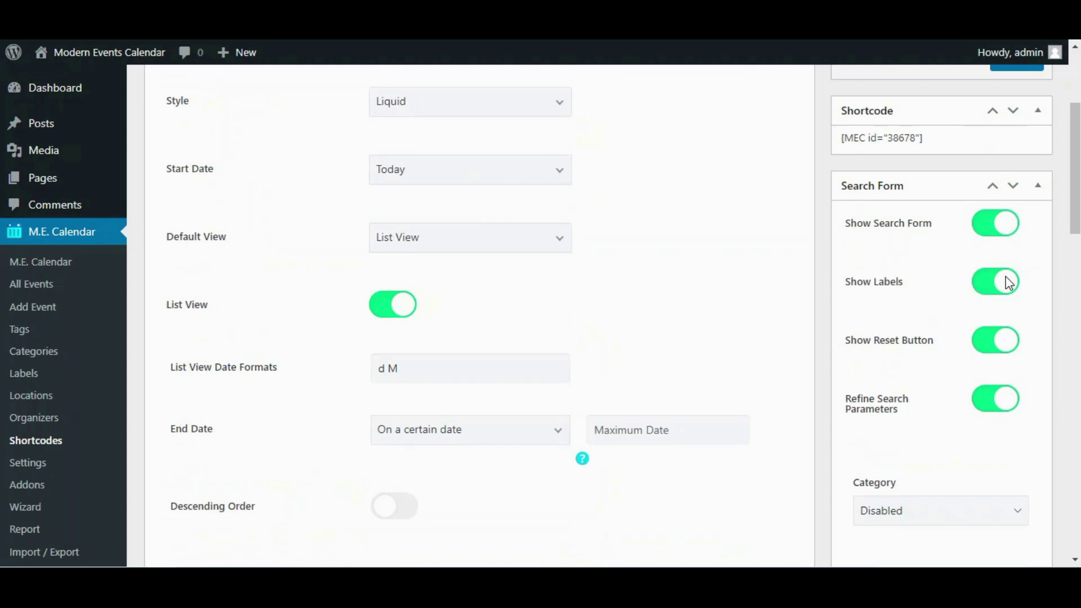
pyautogui.scroll(3, 1008, 282)
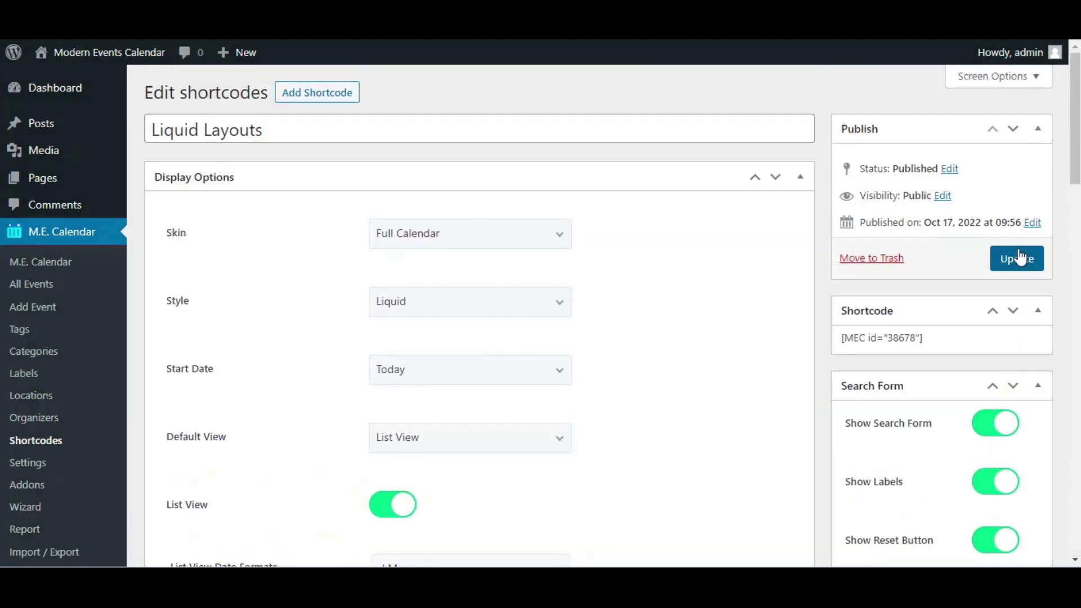
pyautogui.click(1012, 267)
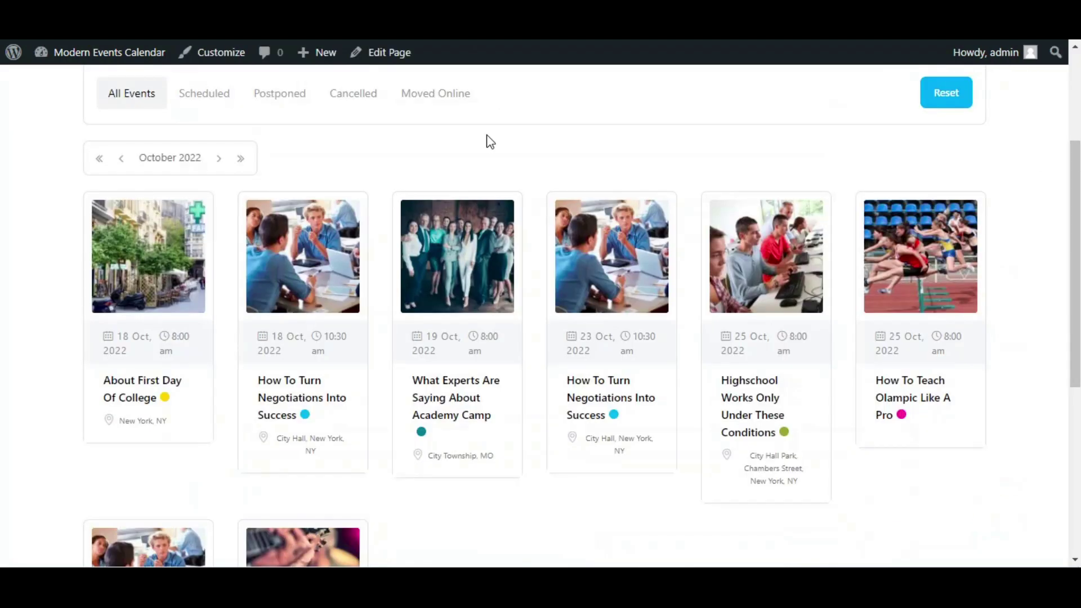
pyautogui.rightClick(486, 139)
# Reload the events page to preview the Liquid Full Calendar
pyautogui.click(534, 185)
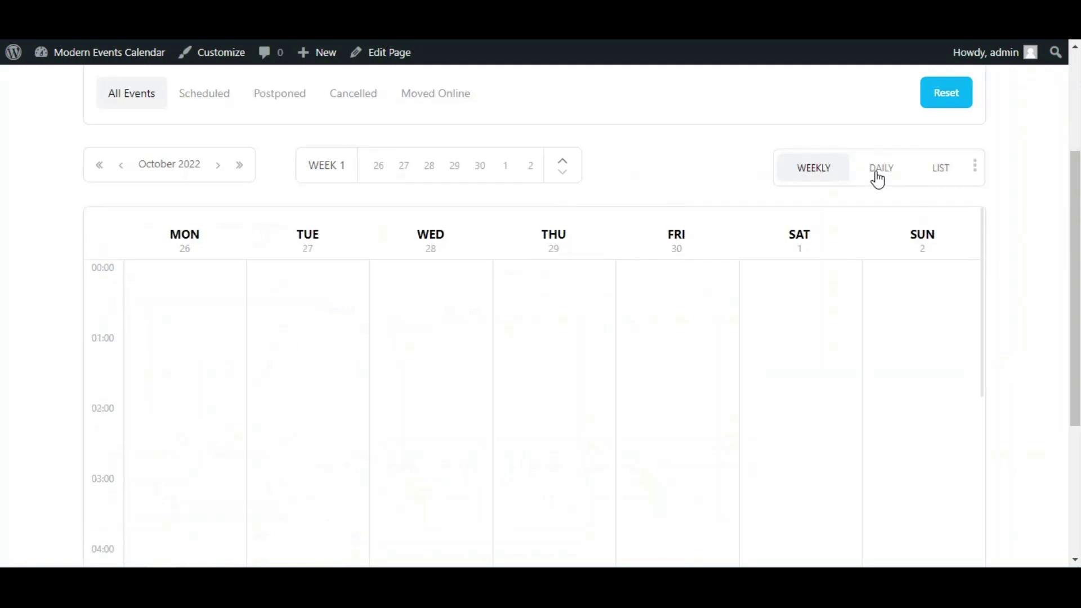
pyautogui.scroll(-5, 838, 214)
pyautogui.scroll(8, 922, 193)
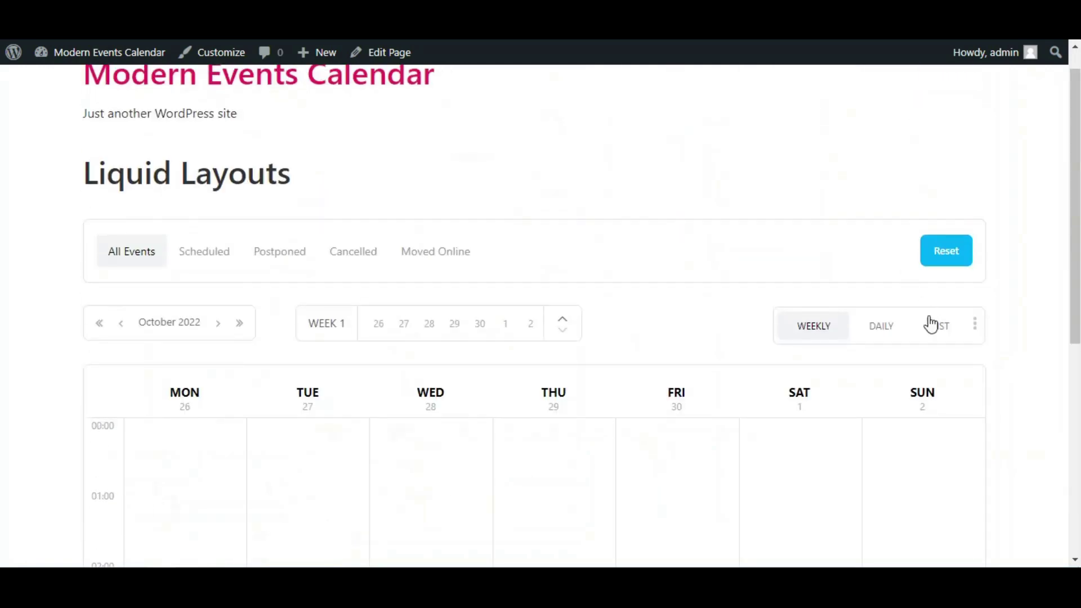
# Show the daily schedule for Wednesday 5 October and scroll through its Academy Camp event
pyautogui.click(886, 326)
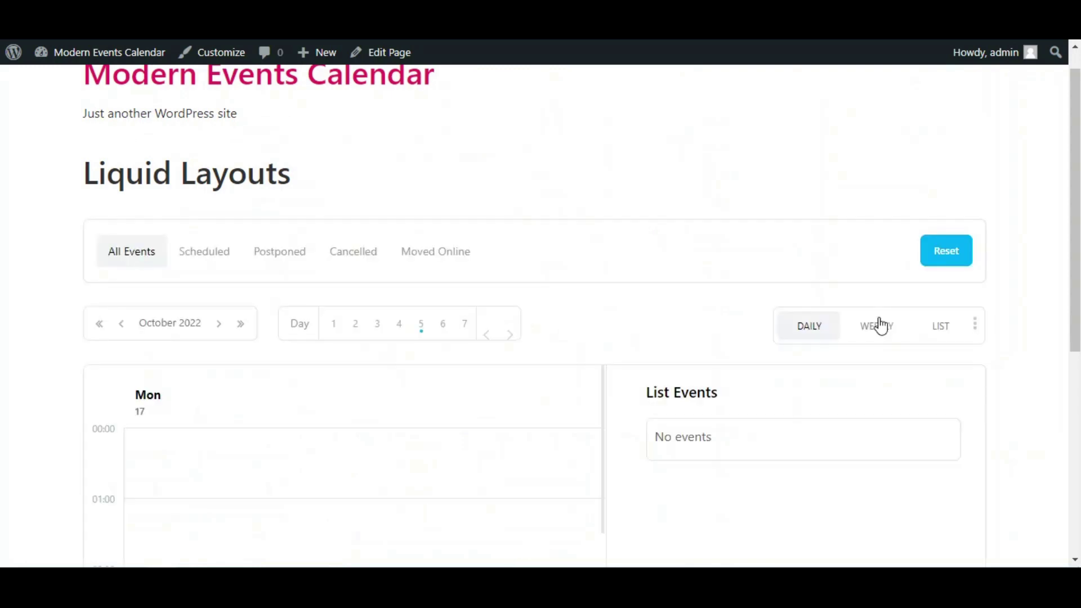
pyautogui.click(423, 328)
pyautogui.click(400, 326)
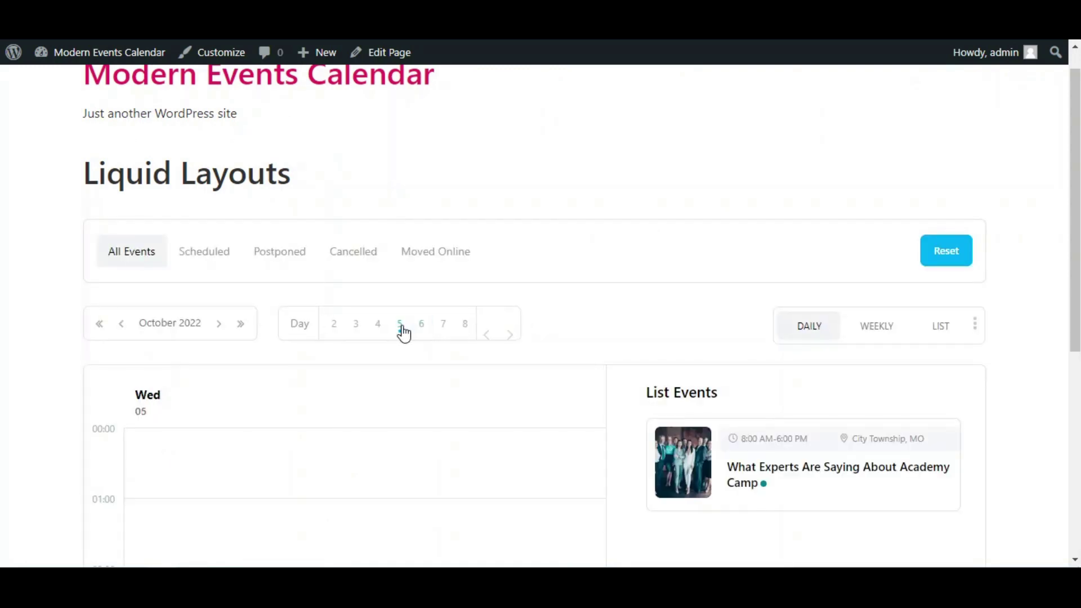
pyautogui.scroll(-1, 478, 360)
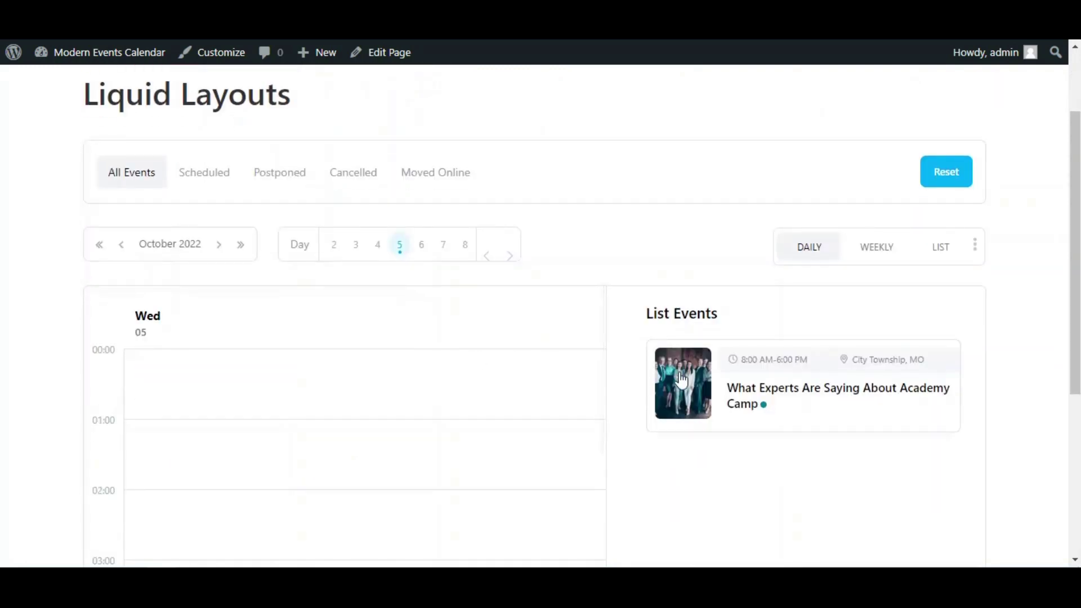
pyautogui.scroll(-4, 748, 378)
pyautogui.scroll(3, 784, 259)
pyautogui.scroll(-12, 524, 302)
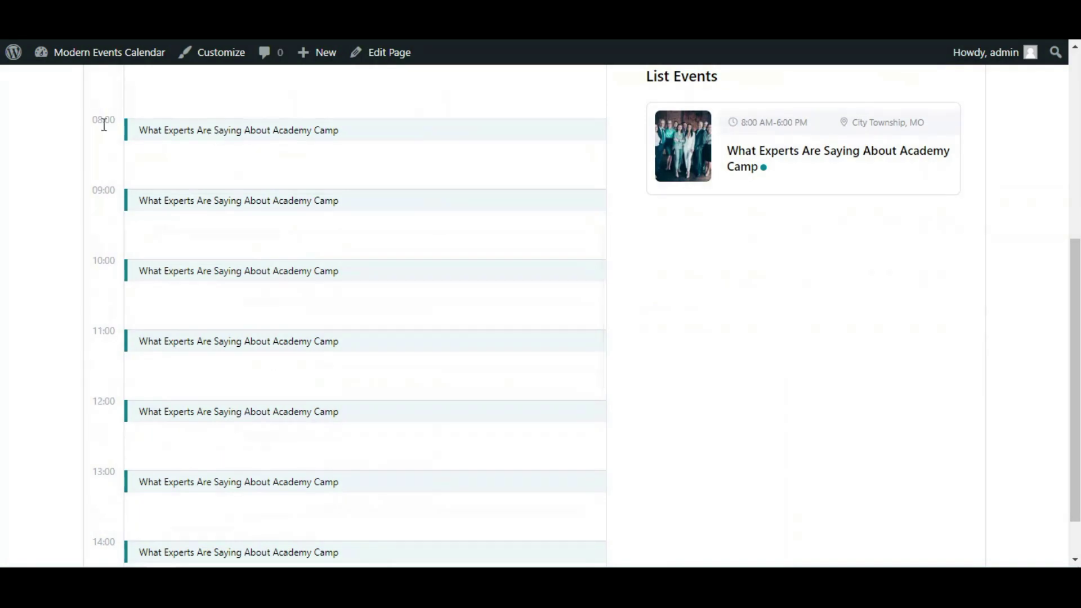
pyautogui.scroll(-10, 225, 417)
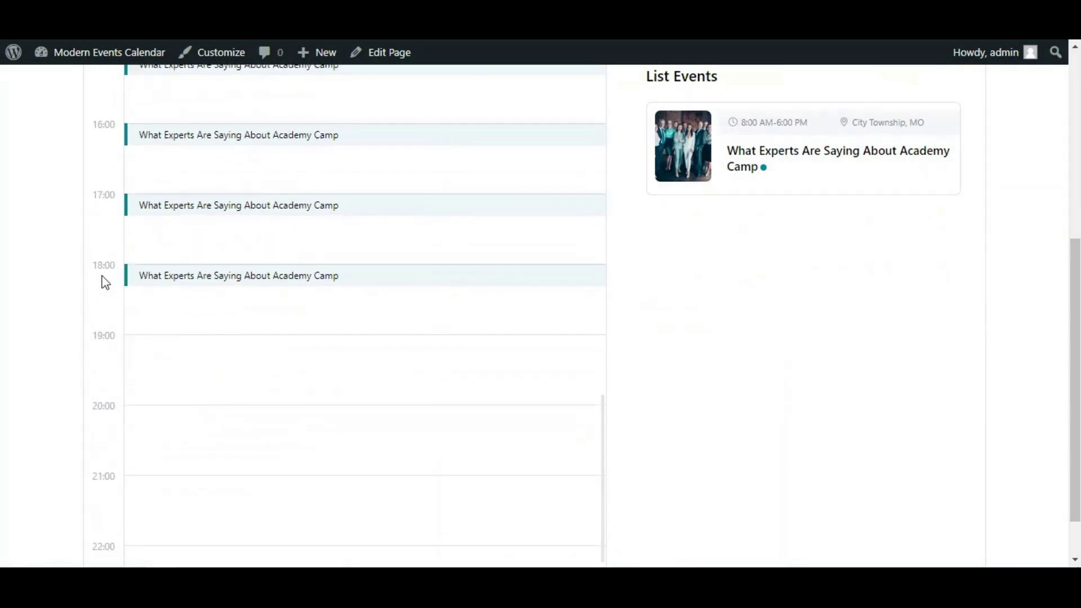
pyautogui.scroll(15, 405, 338)
pyautogui.scroll(5, 730, 309)
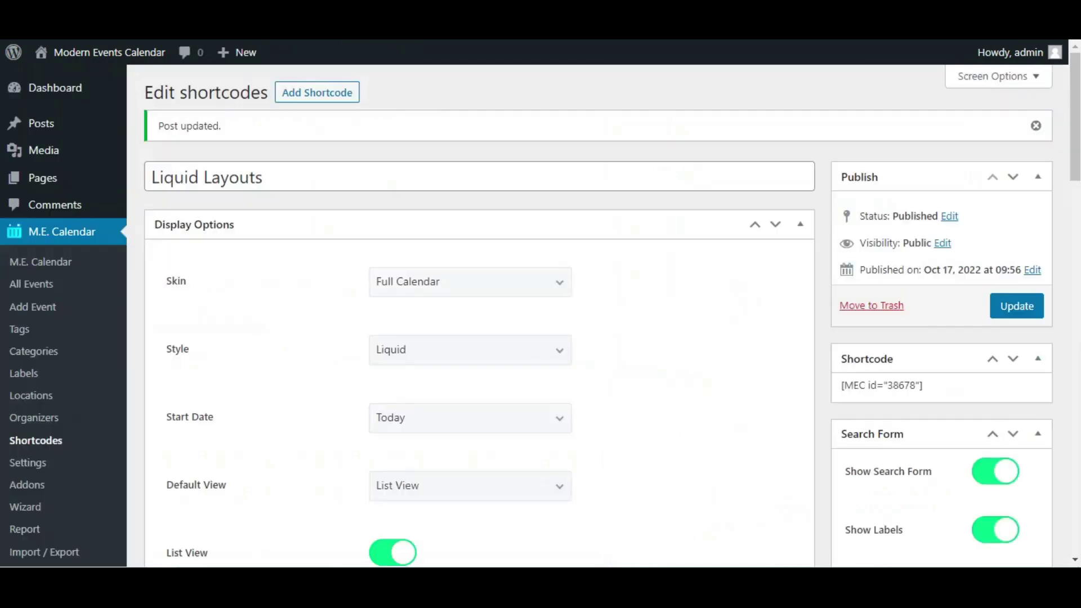
# Set the shortcode skin to Daily View in Liquid style and save it
pyautogui.click(431, 280)
pyautogui.scroll(-1, 430, 281)
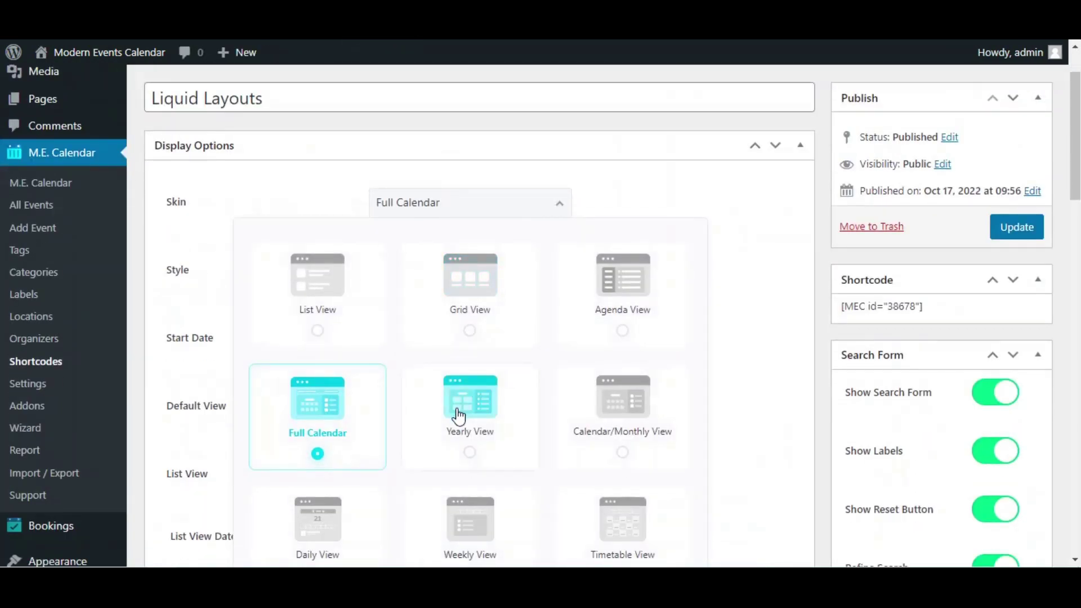
pyautogui.scroll(-1, 459, 417)
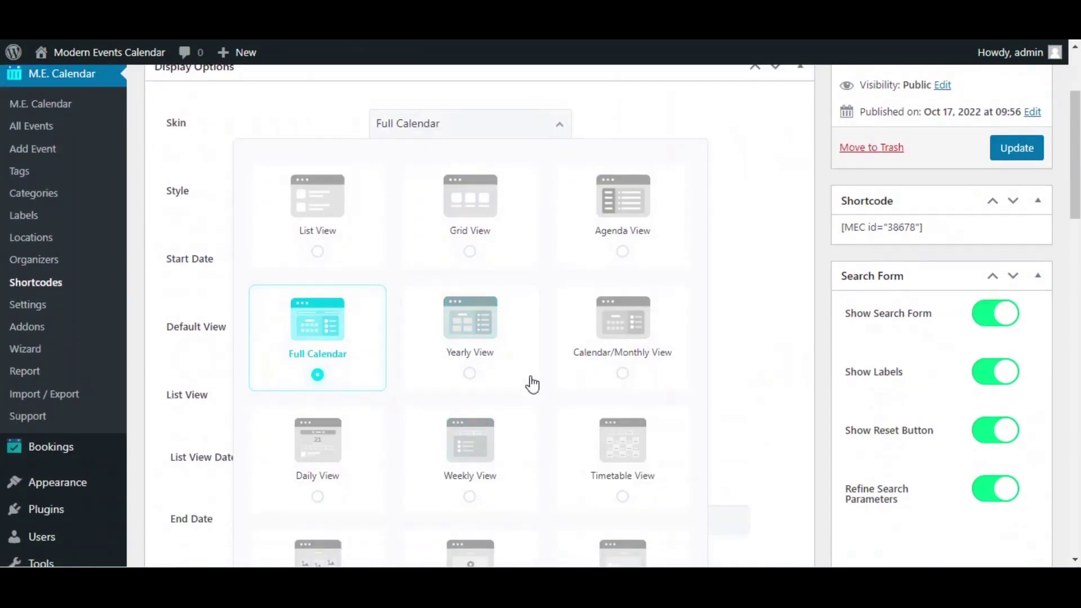
pyautogui.click(316, 460)
pyautogui.scroll(1, 574, 332)
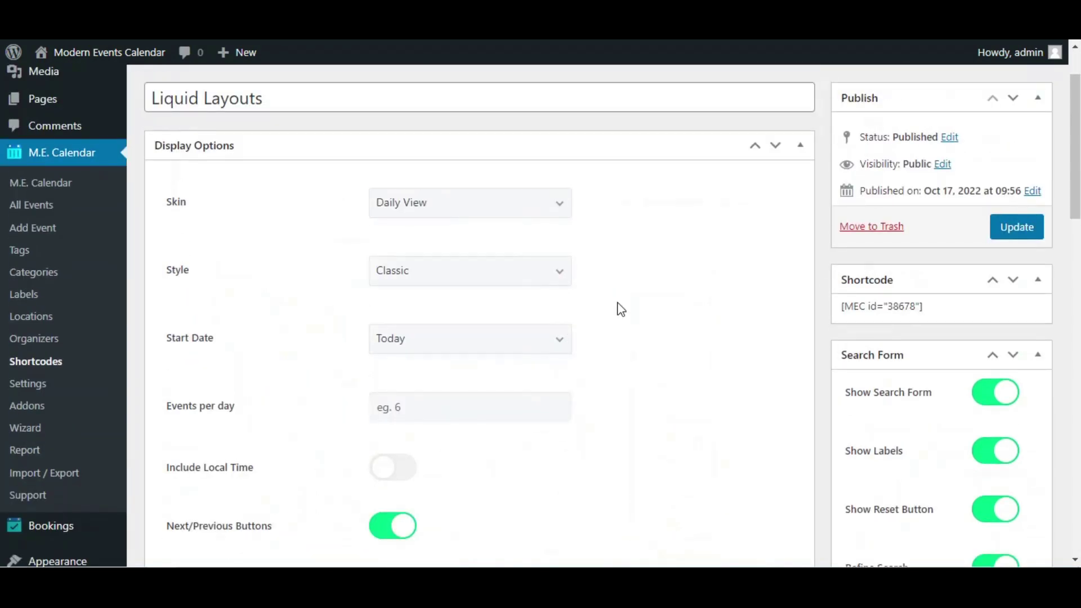
pyautogui.click(467, 276)
pyautogui.click(1017, 227)
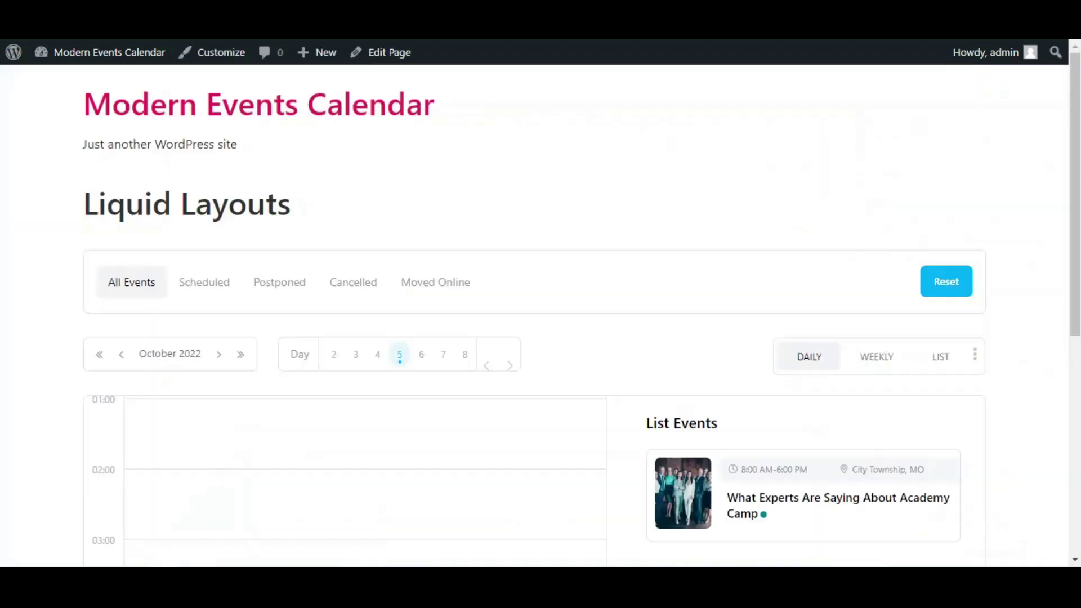
# Reload the frontend page to preview the Liquid Daily View
pyautogui.rightClick(478, 160)
pyautogui.click(529, 205)
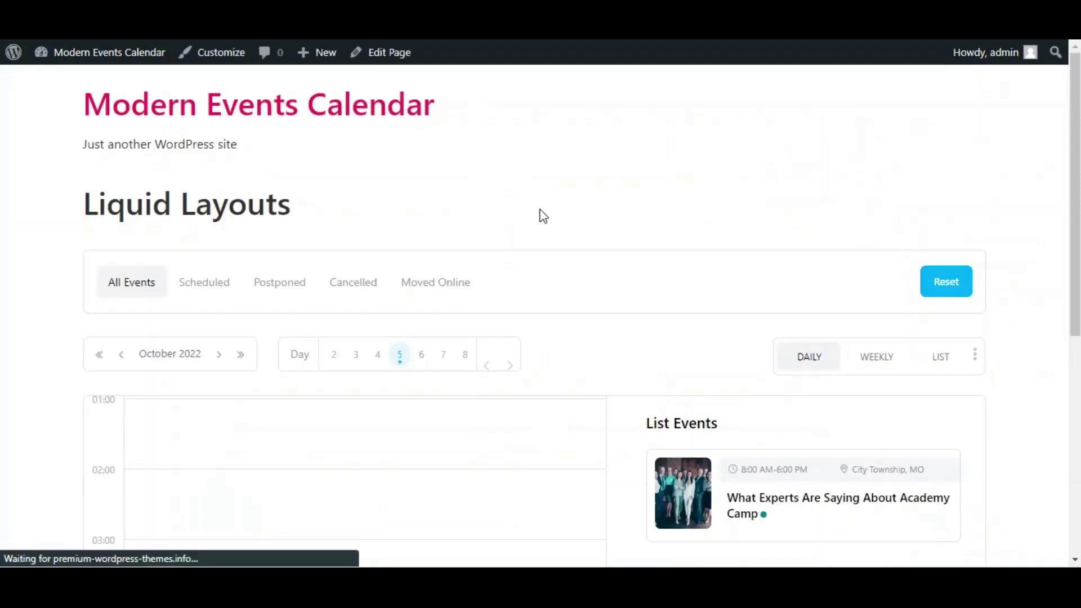
pyautogui.scroll(-3, 755, 295)
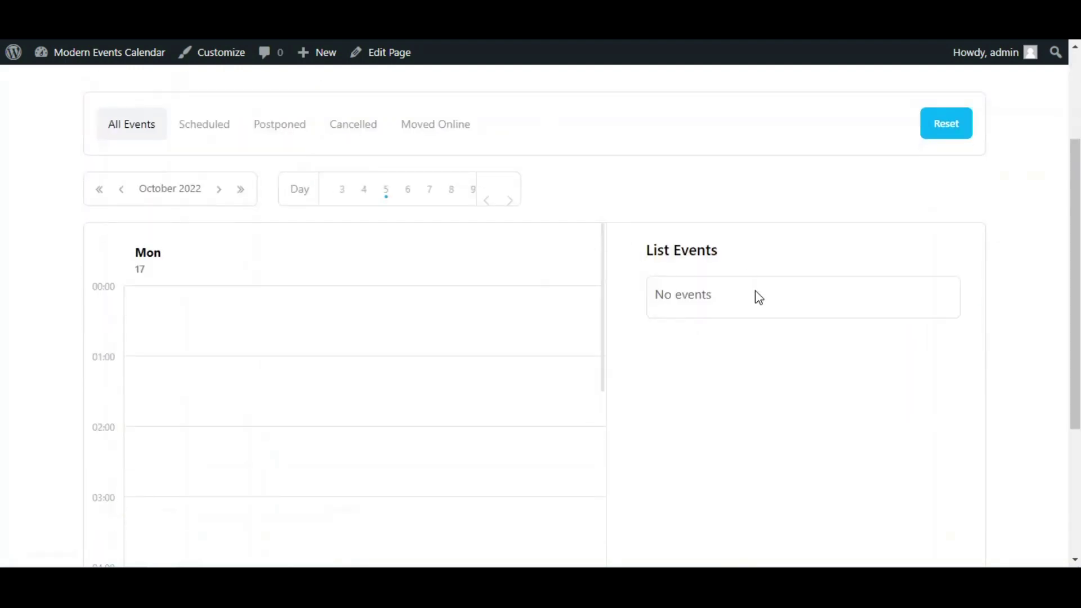
# Show the events for the 18th and scroll through the hourly timeline
pyautogui.click(343, 191)
pyautogui.scroll(-2, 523, 338)
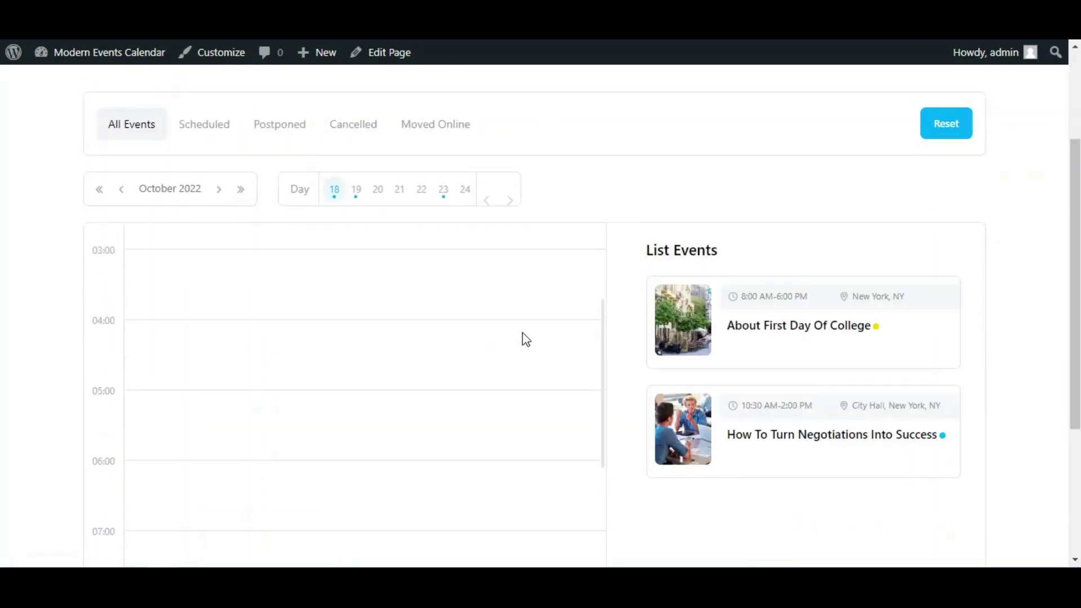
pyautogui.scroll(-5, 705, 375)
pyautogui.scroll(-5, 479, 394)
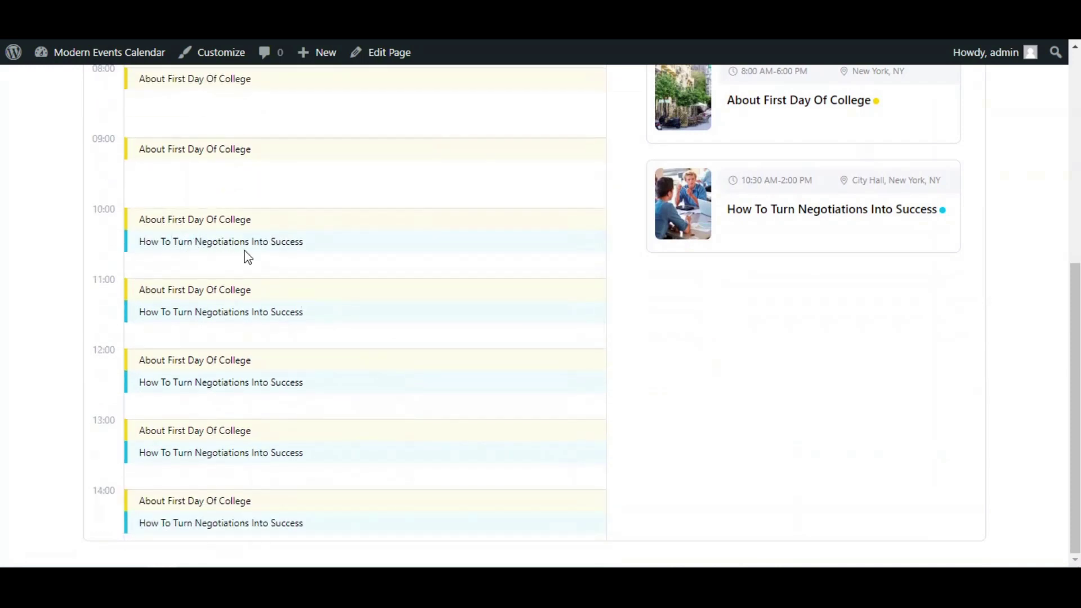
pyautogui.scroll(2, 794, 298)
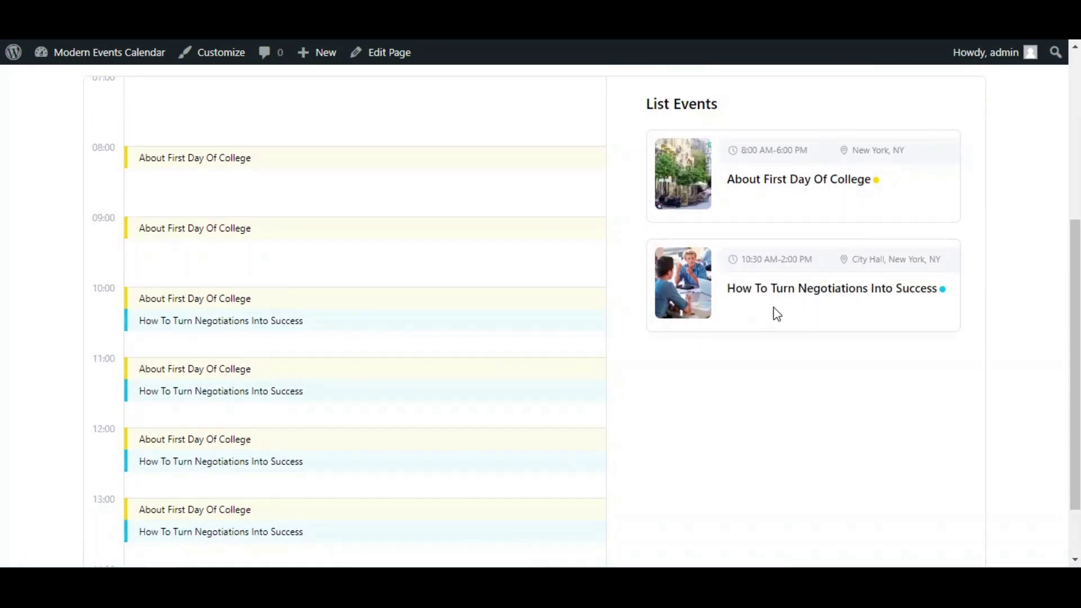
pyautogui.scroll(-5, 133, 369)
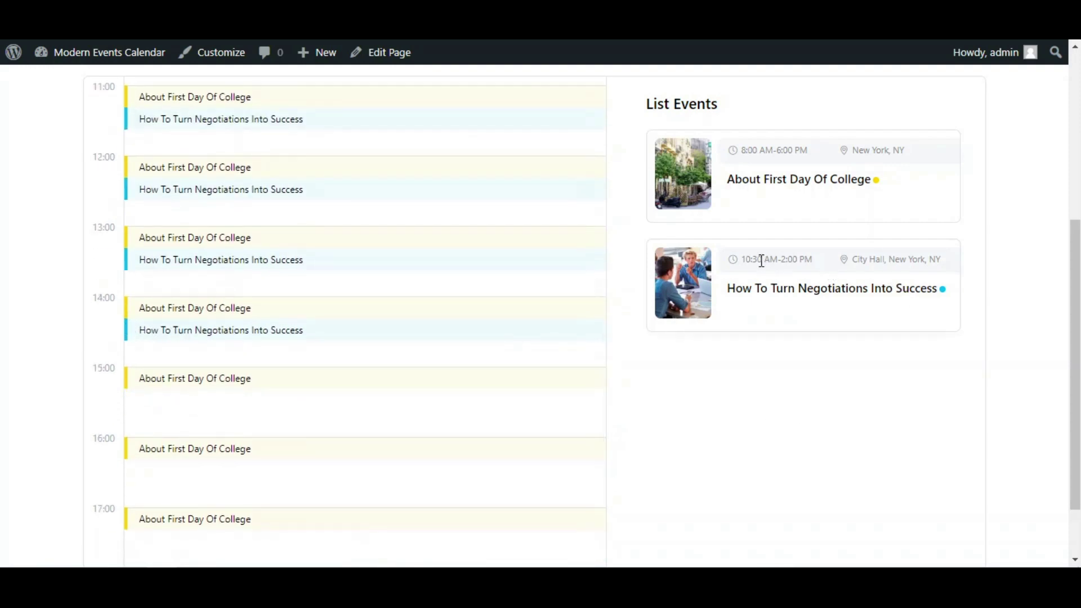
pyautogui.scroll(2, 744, 415)
pyautogui.scroll(3, 597, 363)
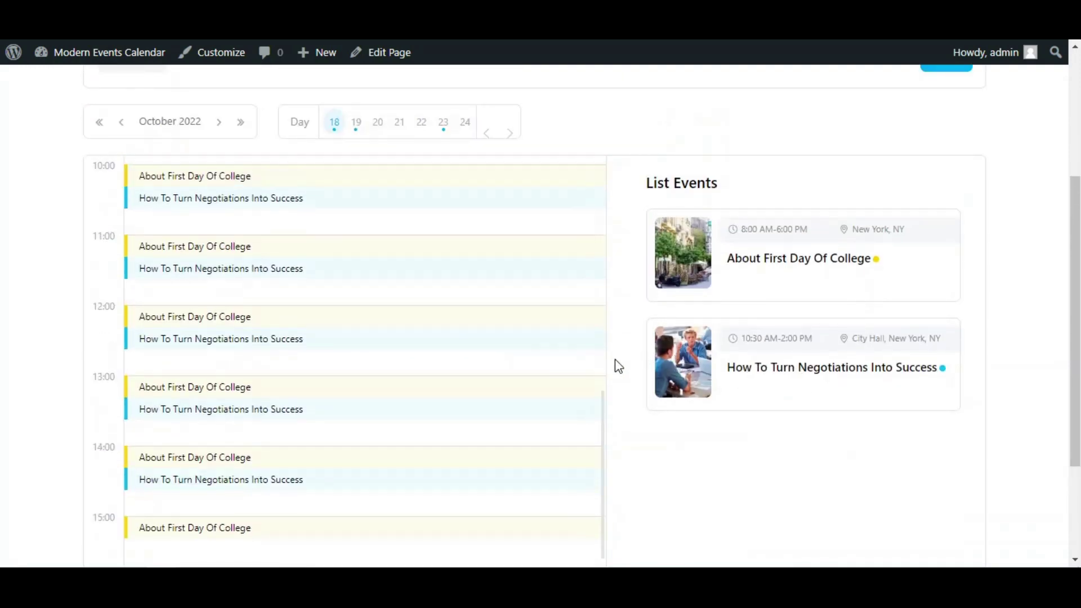
pyautogui.scroll(2, 583, 358)
pyautogui.scroll(2, 333, 224)
pyautogui.scroll(2, 243, 304)
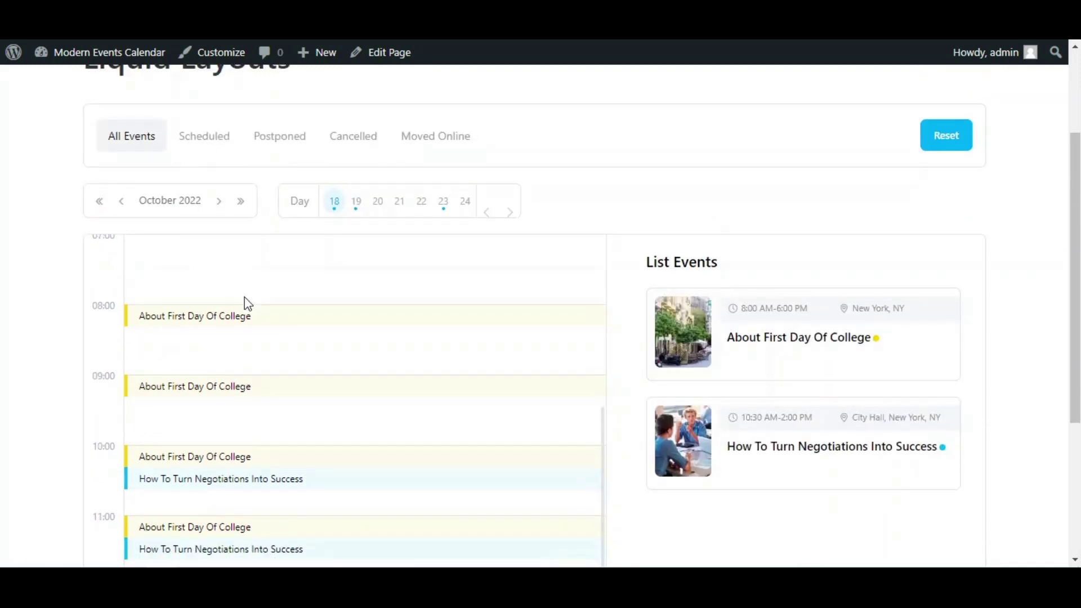
pyautogui.scroll(-9, 148, 357)
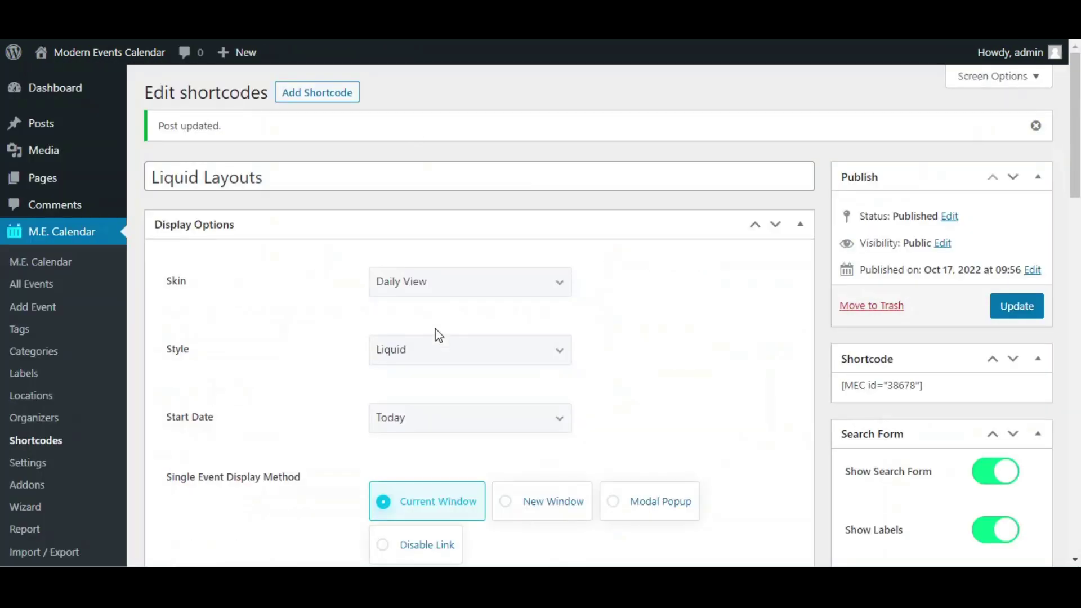
# Choose the Weekly View skin with Liquid style and save the shortcode with Update
pyautogui.click(416, 286)
pyautogui.scroll(-4, 449, 316)
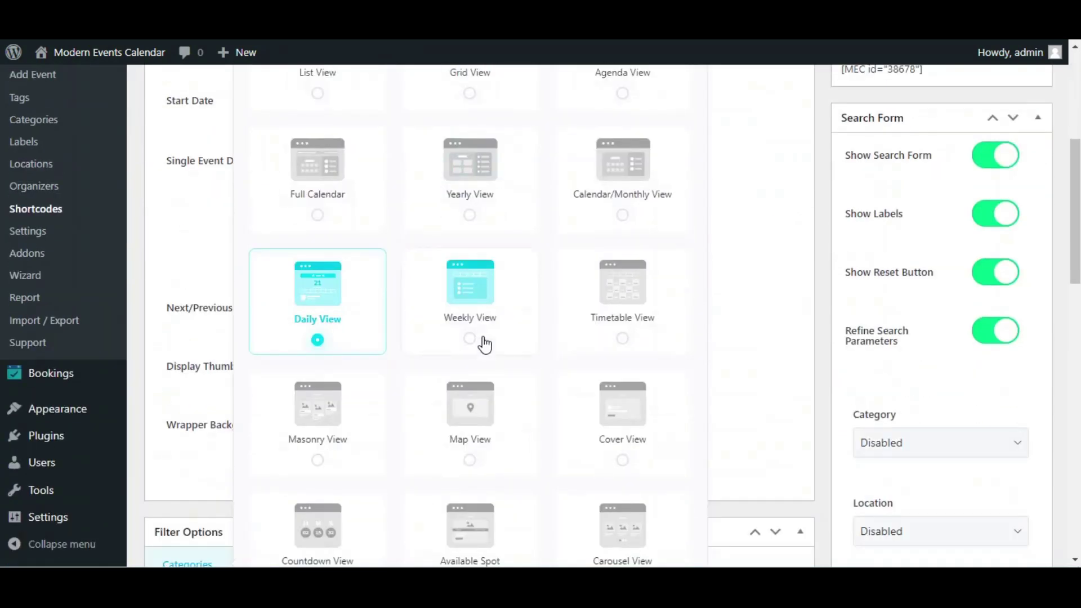
pyautogui.click(483, 338)
pyautogui.scroll(3, 607, 336)
pyautogui.click(464, 198)
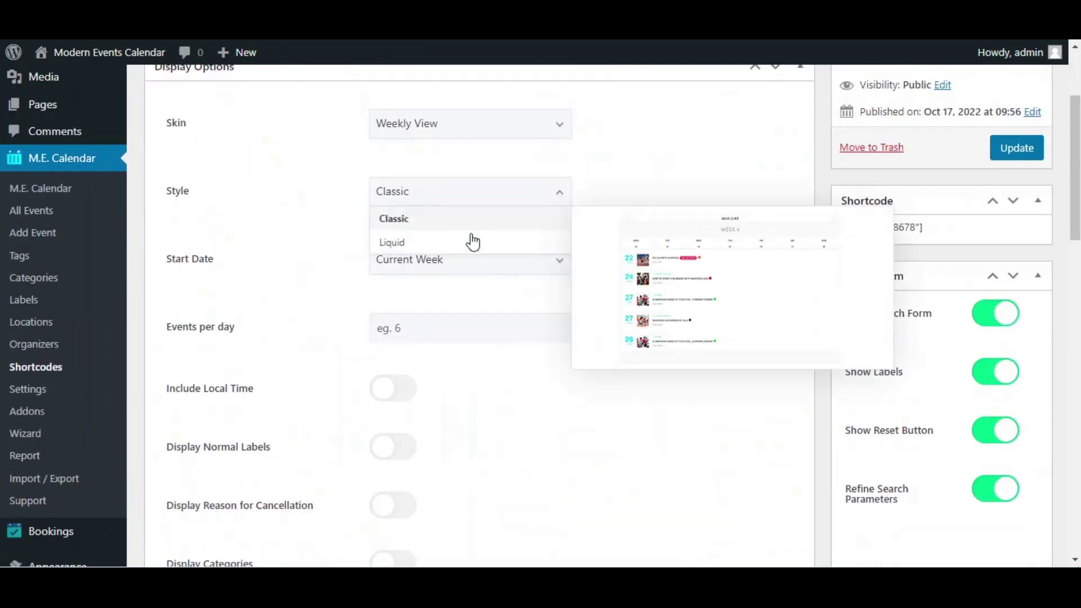
pyautogui.click(454, 244)
pyautogui.scroll(3, 732, 264)
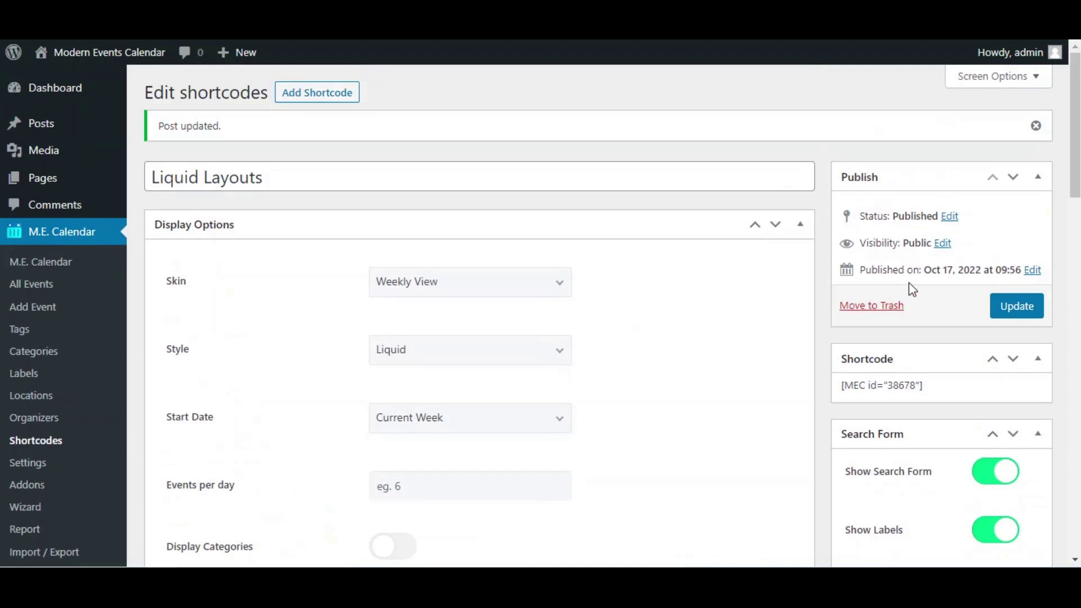
pyautogui.click(1035, 308)
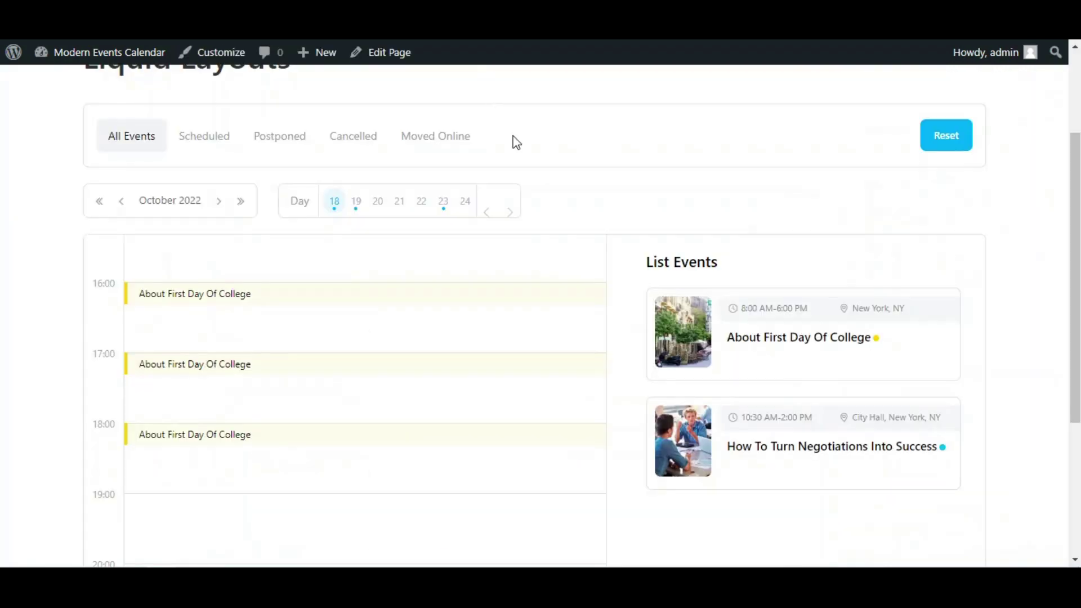
# Reload the site page and scroll through the Liquid weekly calendar for 17–23 October
pyautogui.rightClick(512, 137)
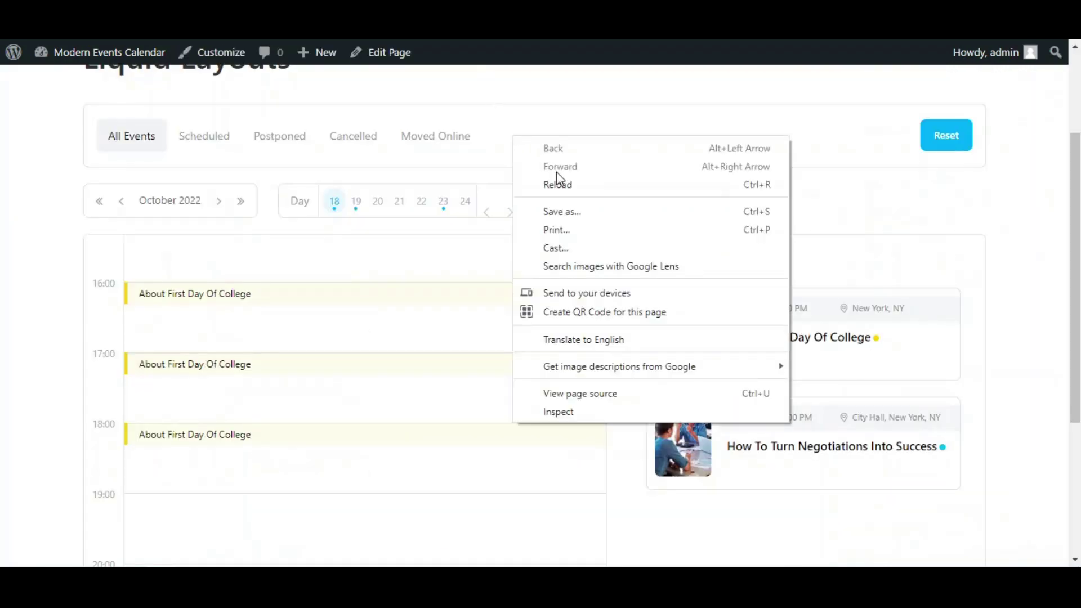
pyautogui.press('Escape')
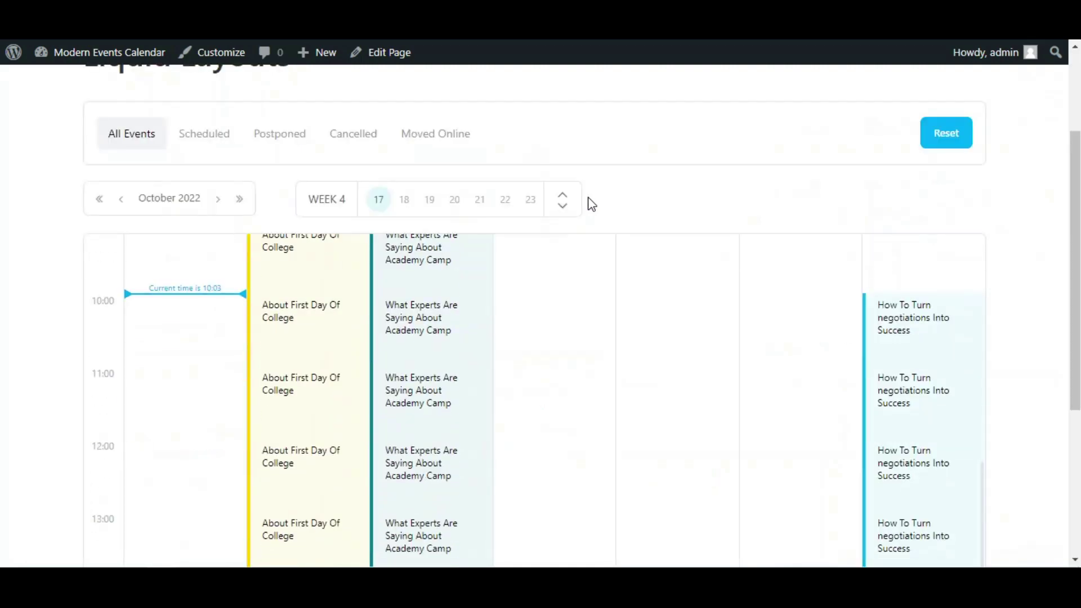
pyautogui.scroll(10, 422, 343)
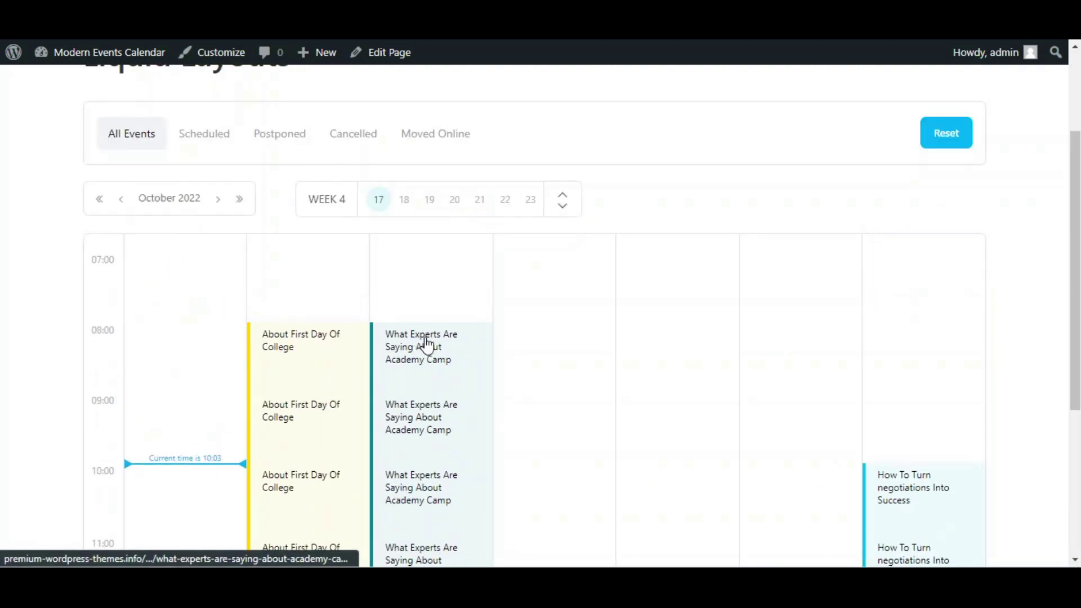
pyautogui.scroll(-10, 401, 363)
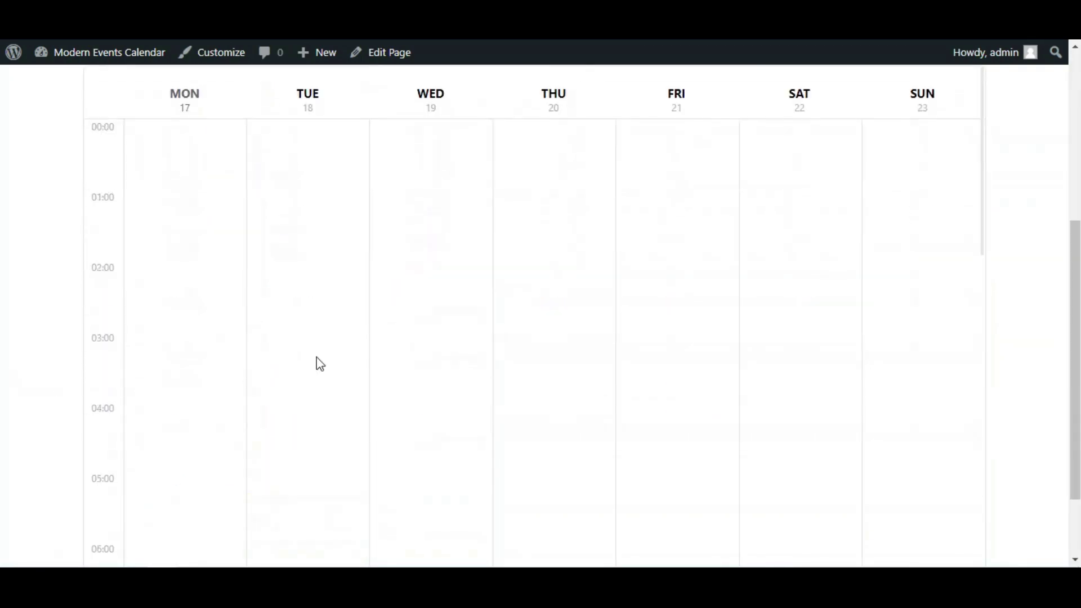
pyautogui.scroll(-5, 335, 360)
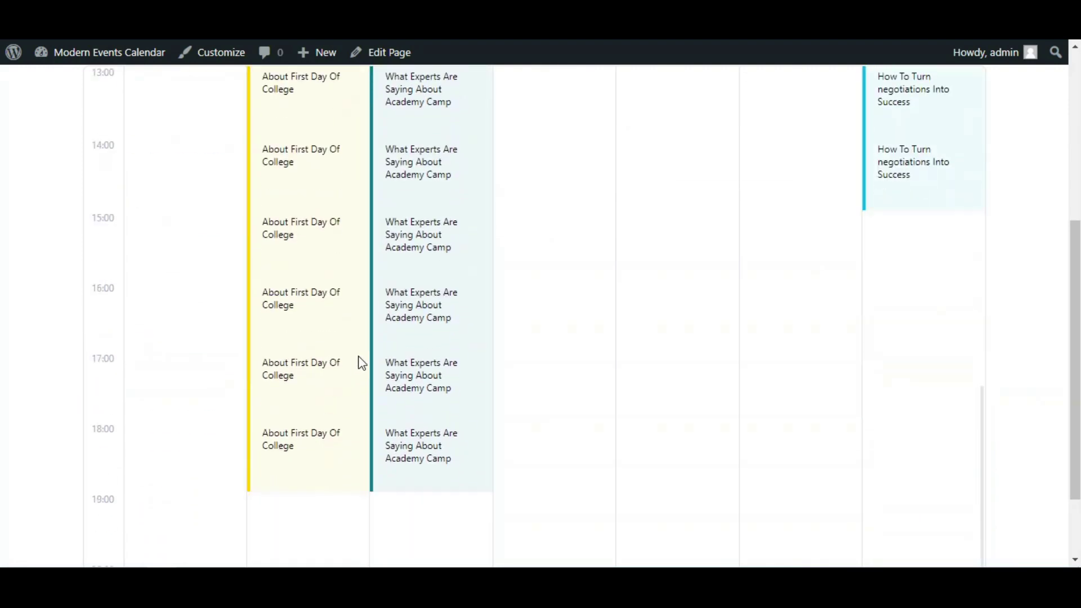
pyautogui.scroll(10, 574, 374)
pyautogui.scroll(3, 603, 378)
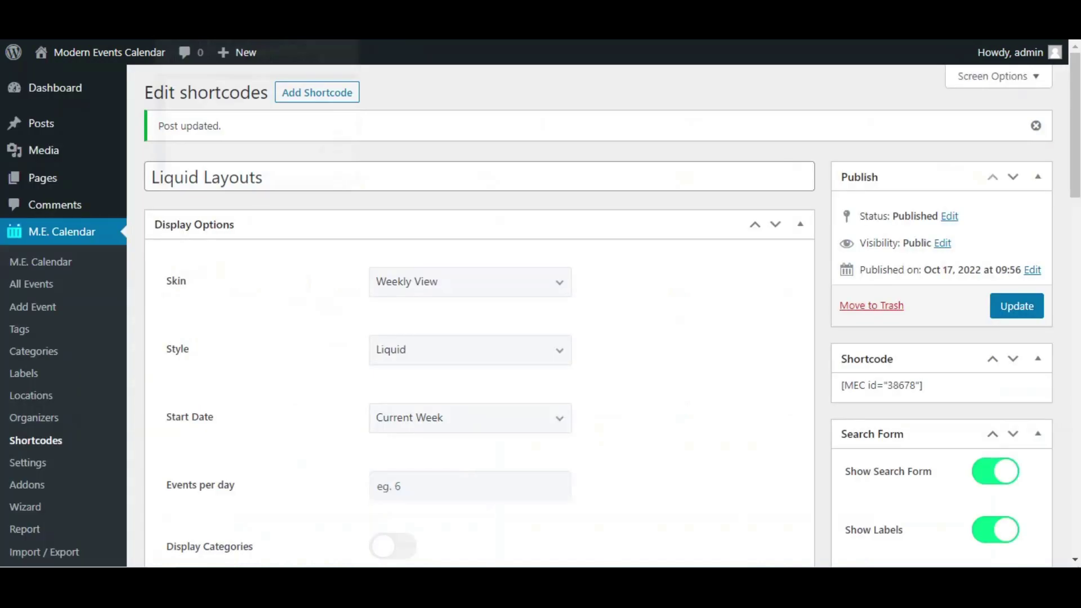
# Choose the Map View skin with Liquid style and save the shortcode with Update
pyautogui.click(439, 284)
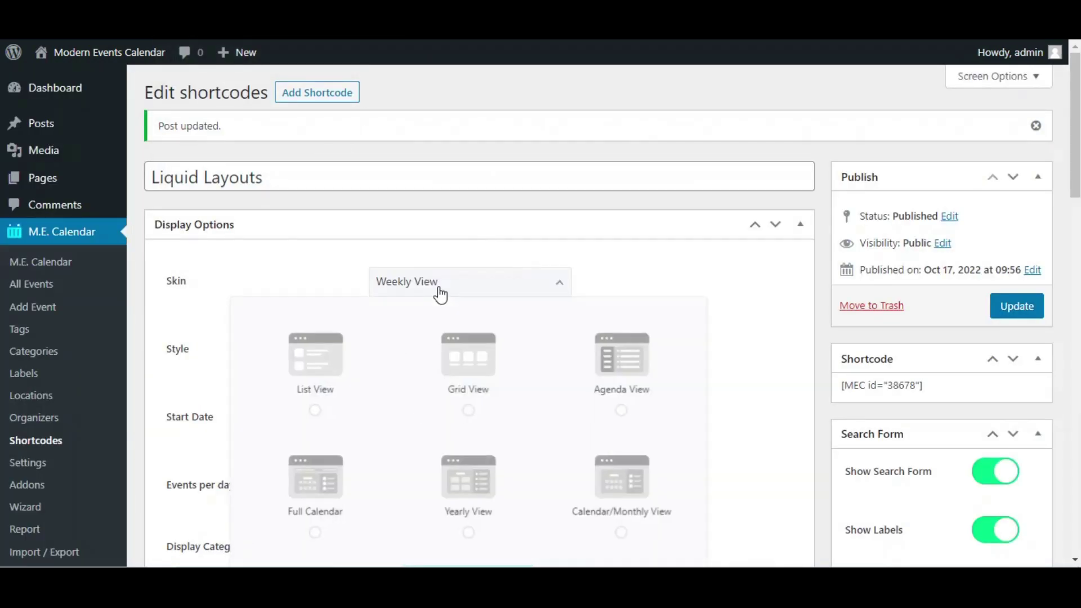
pyautogui.scroll(-4, 550, 398)
pyautogui.scroll(-1, 566, 435)
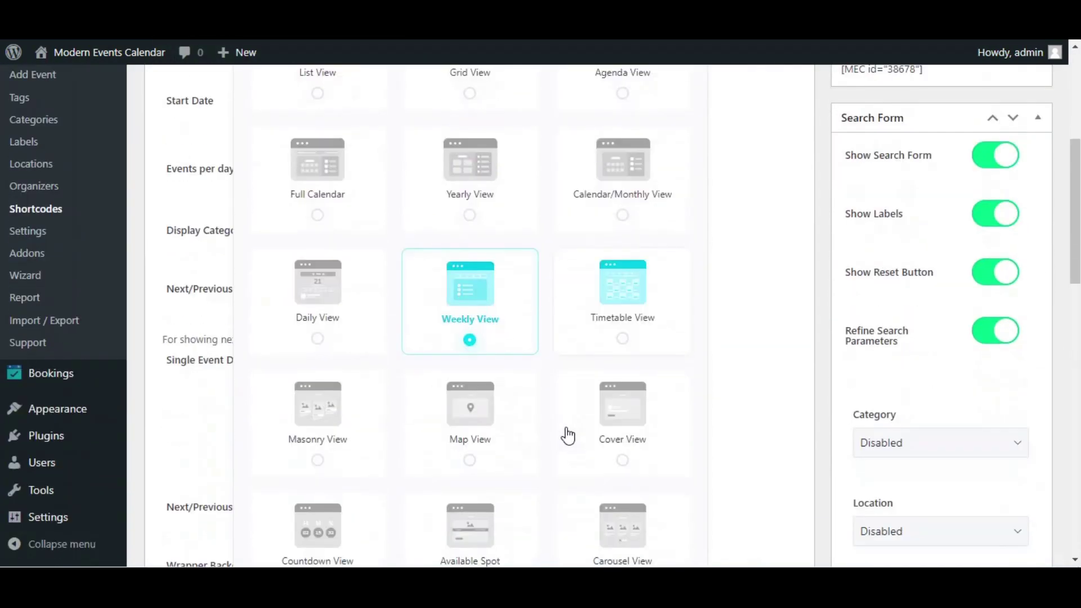
pyautogui.click(483, 417)
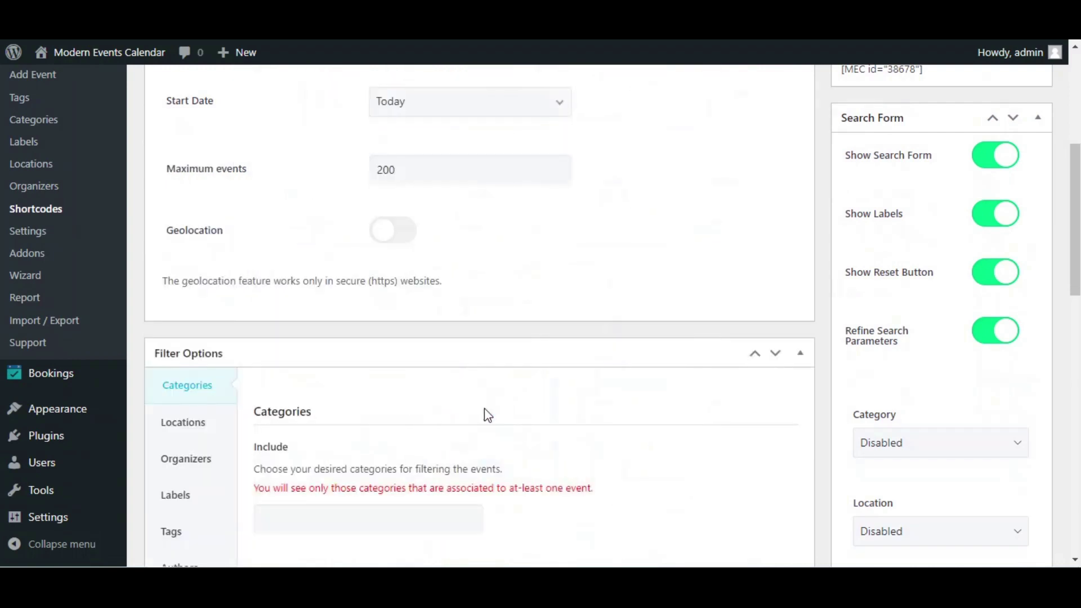
pyautogui.scroll(4, 495, 394)
pyautogui.click(440, 355)
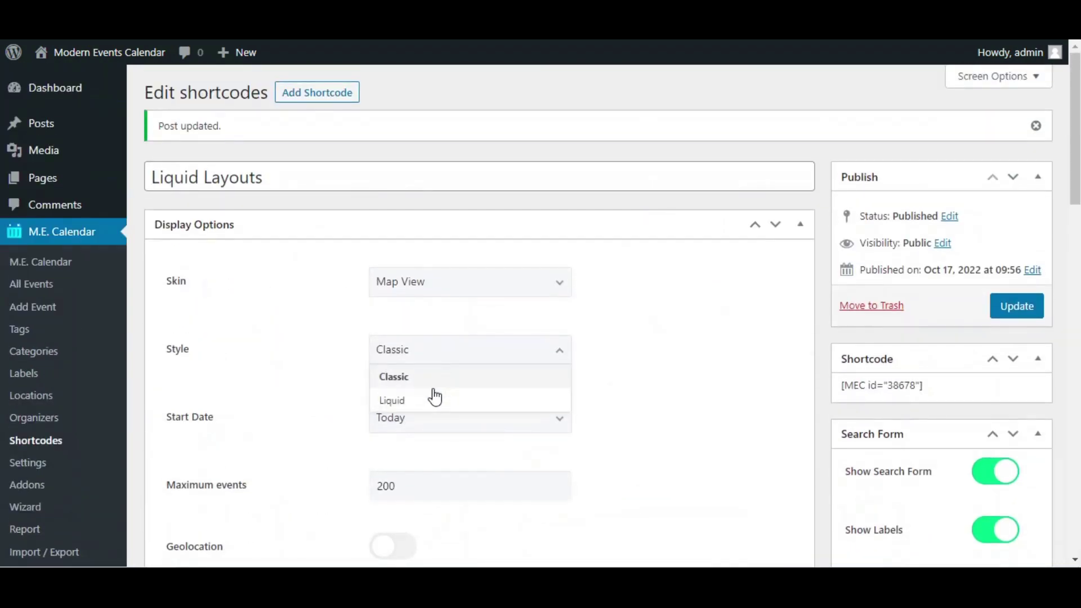
pyautogui.click(434, 397)
pyautogui.click(1017, 304)
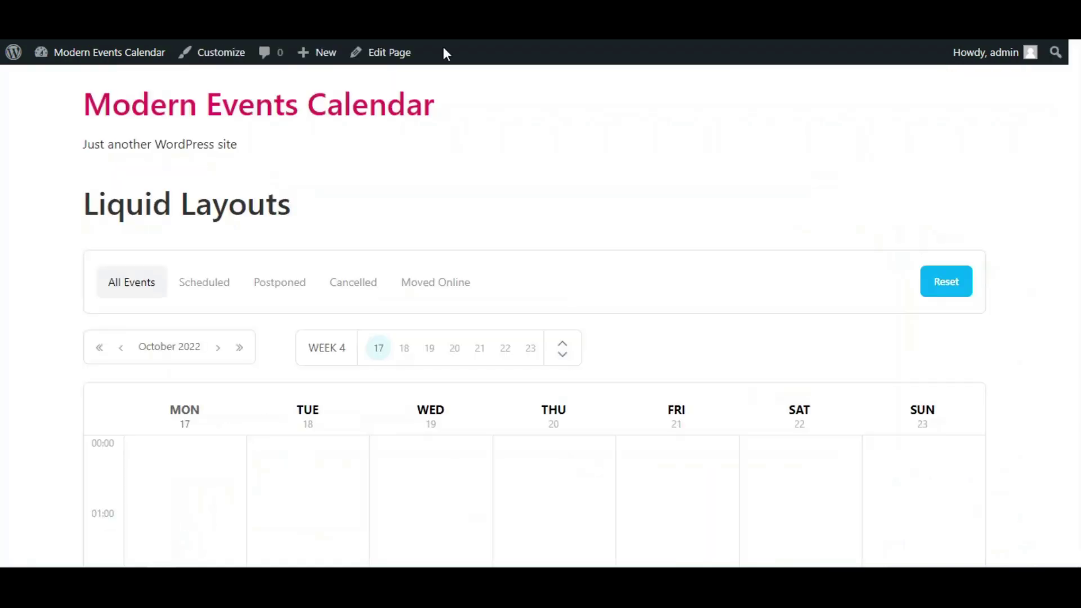
# Reload the live page and scroll through the Liquid map's location-grouped event cards
pyautogui.rightClick(435, 134)
pyautogui.click(494, 179)
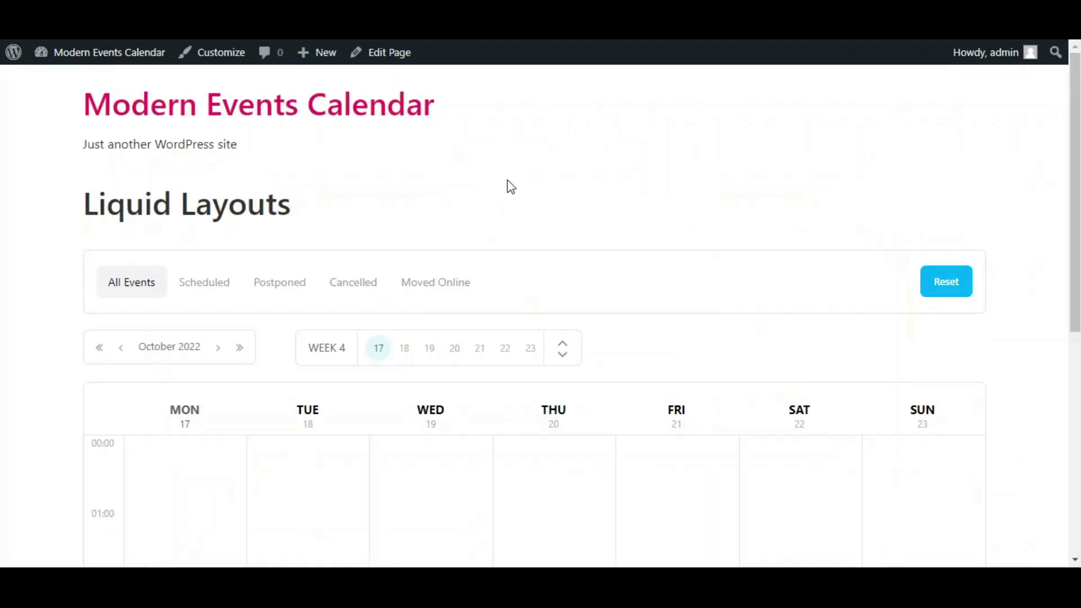
pyautogui.scroll(-3, 676, 180)
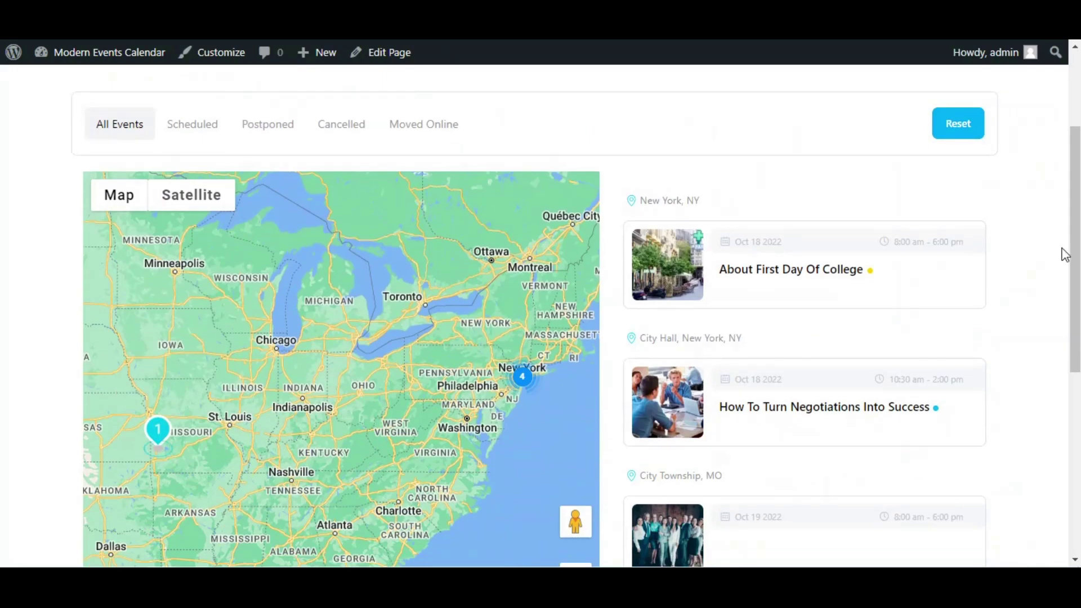
pyautogui.scroll(-1, 1066, 258)
pyautogui.scroll(-4, 946, 326)
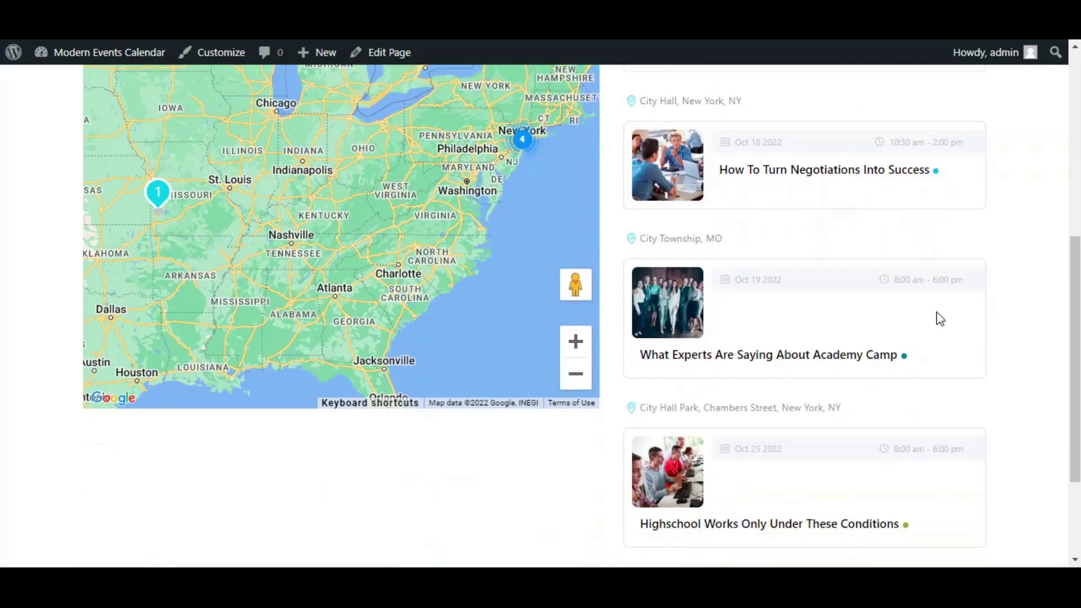
pyautogui.scroll(8, 885, 400)
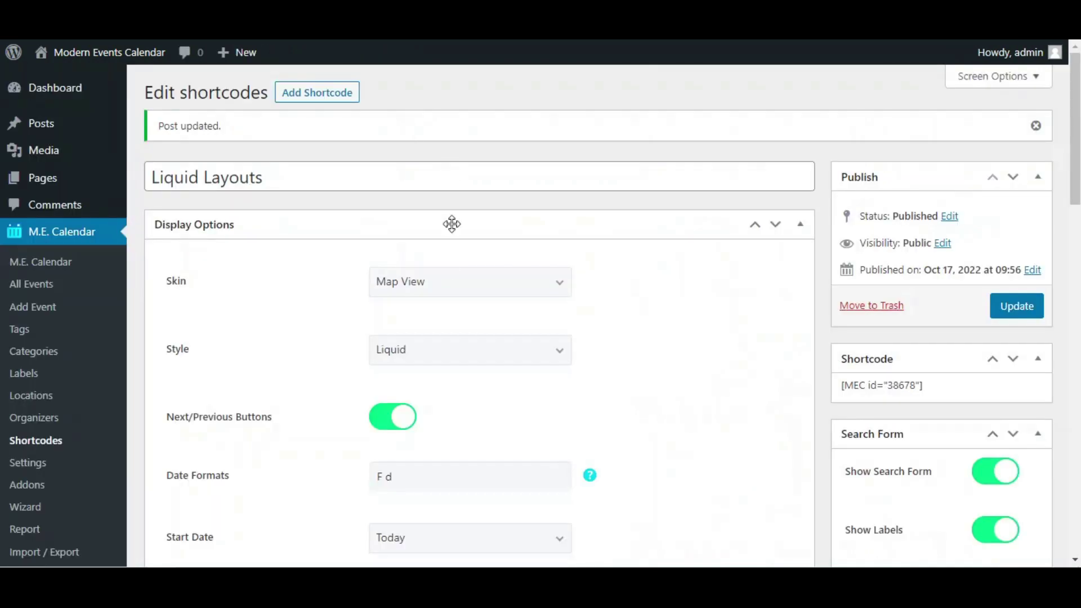
# Set the skin to Cover View with Liquid style, keep the featured event, and save
pyautogui.click(442, 281)
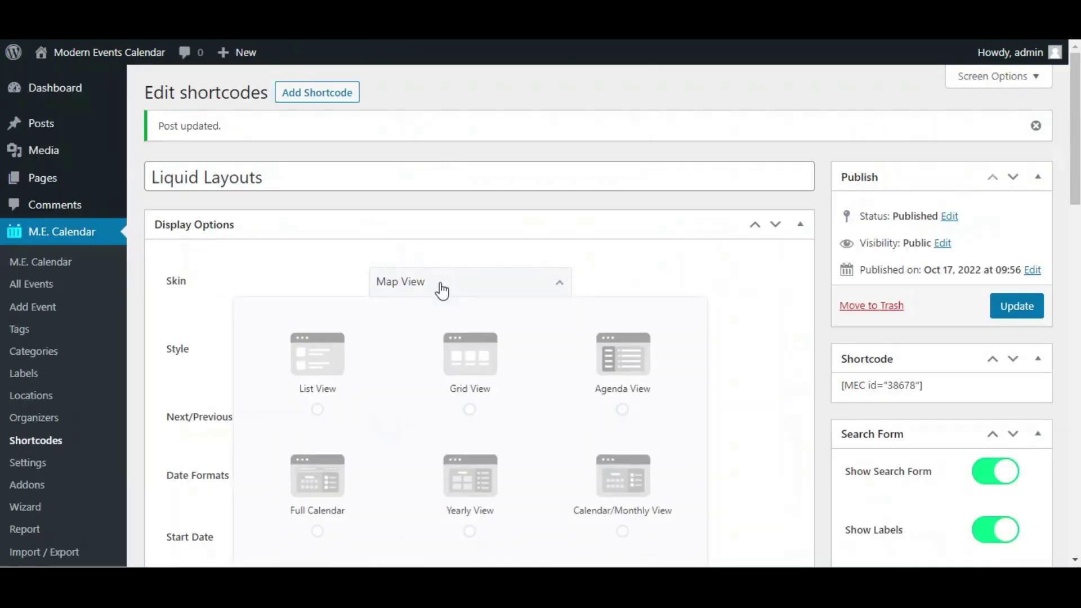
pyautogui.scroll(-10, 482, 353)
pyautogui.scroll(10, 596, 347)
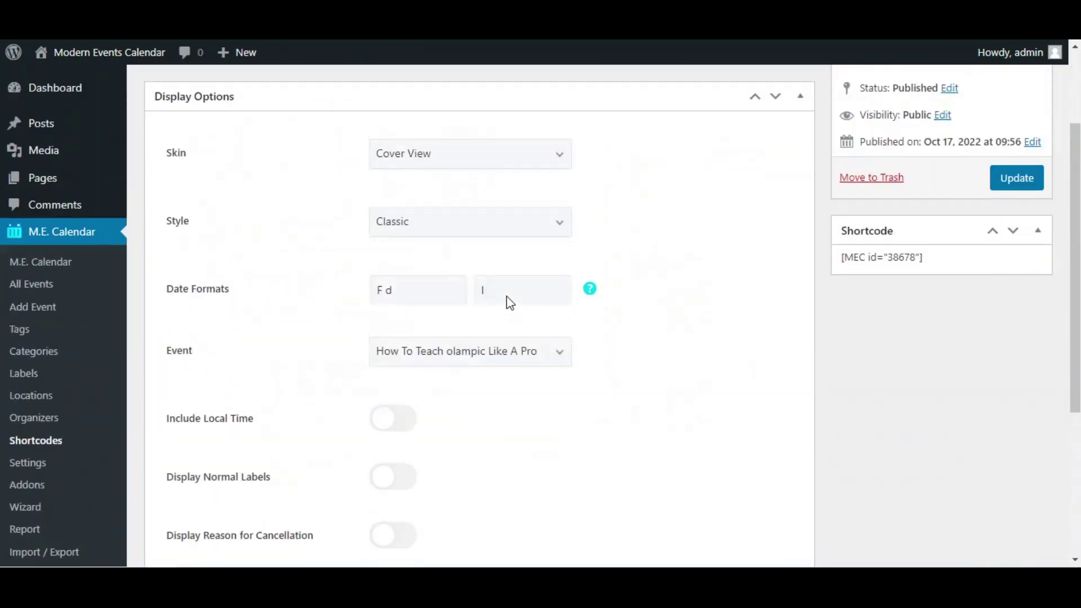
pyautogui.click(448, 350)
pyautogui.click(440, 448)
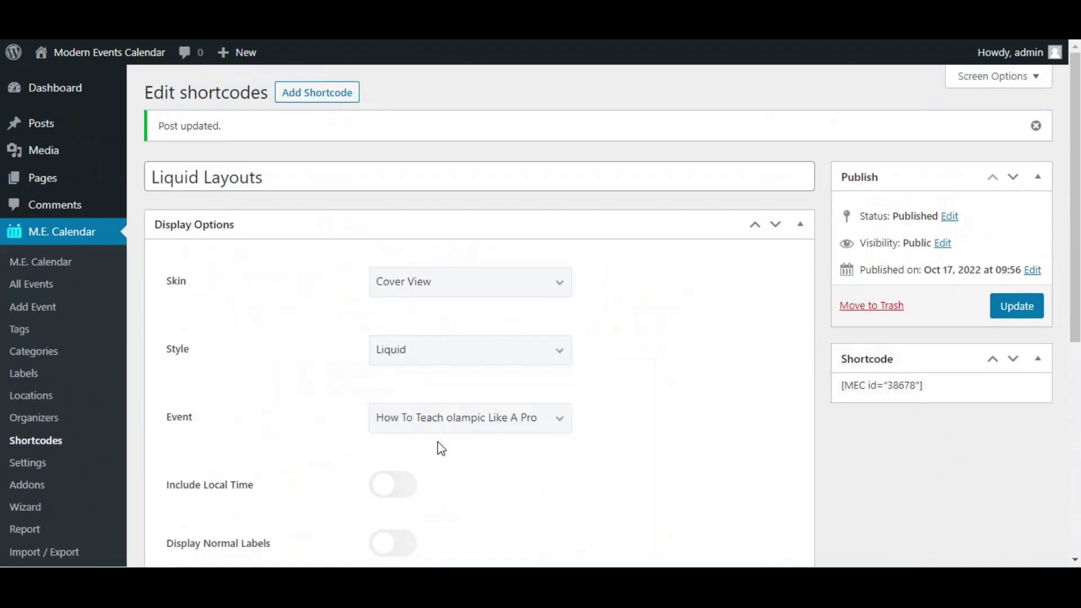
pyautogui.click(446, 425)
pyautogui.scroll(-2, 446, 425)
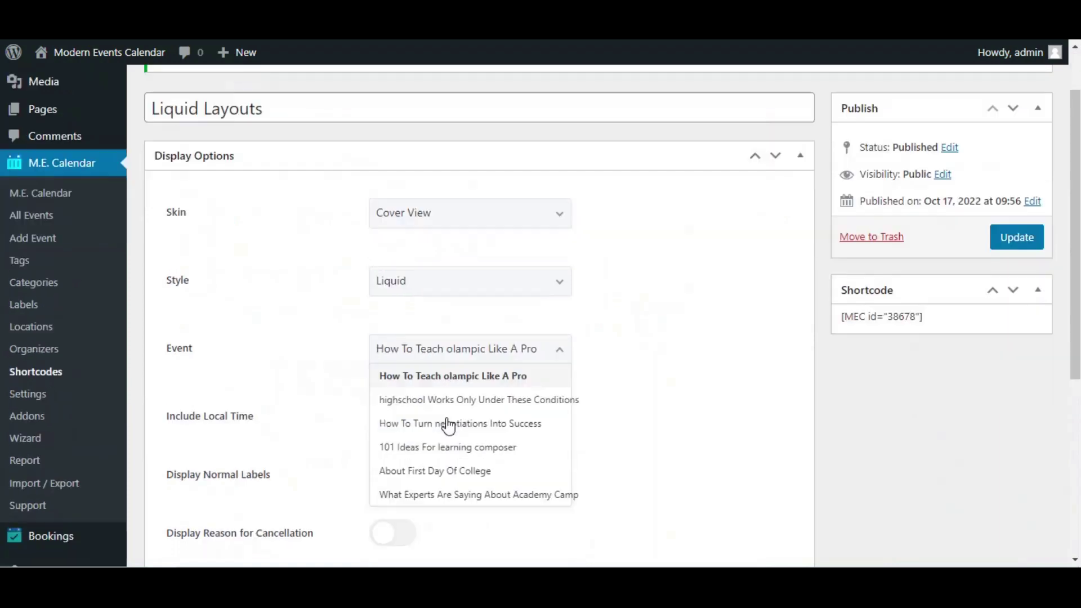
pyautogui.click(681, 360)
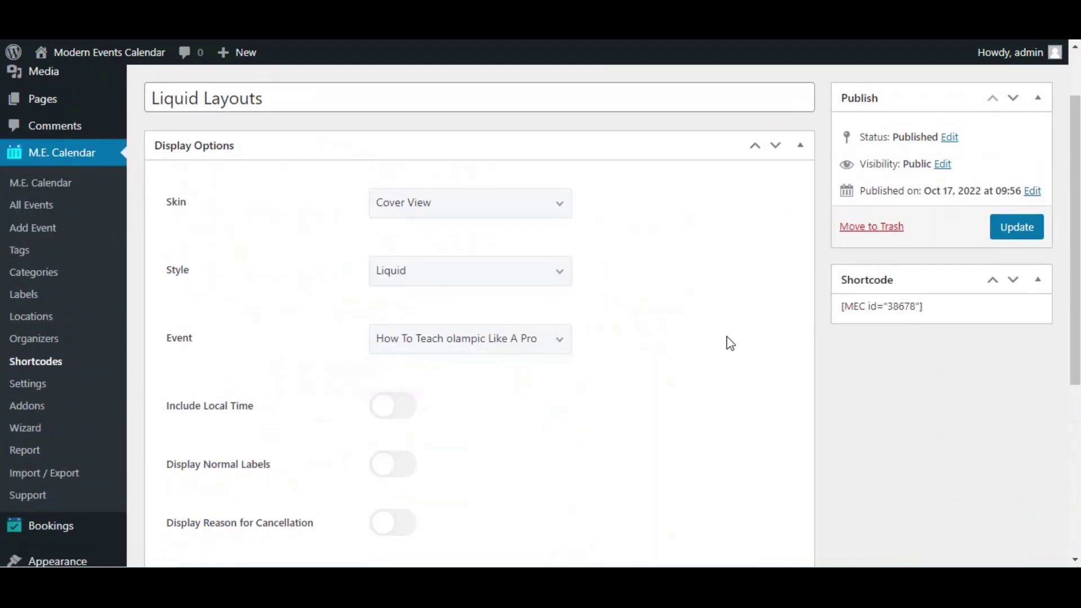
pyautogui.click(1019, 217)
# Reload the live page to preview the large event cover card, then return to the editor
pyautogui.hotkey('ctrl', 'Tab')
pyautogui.rightClick(602, 164)
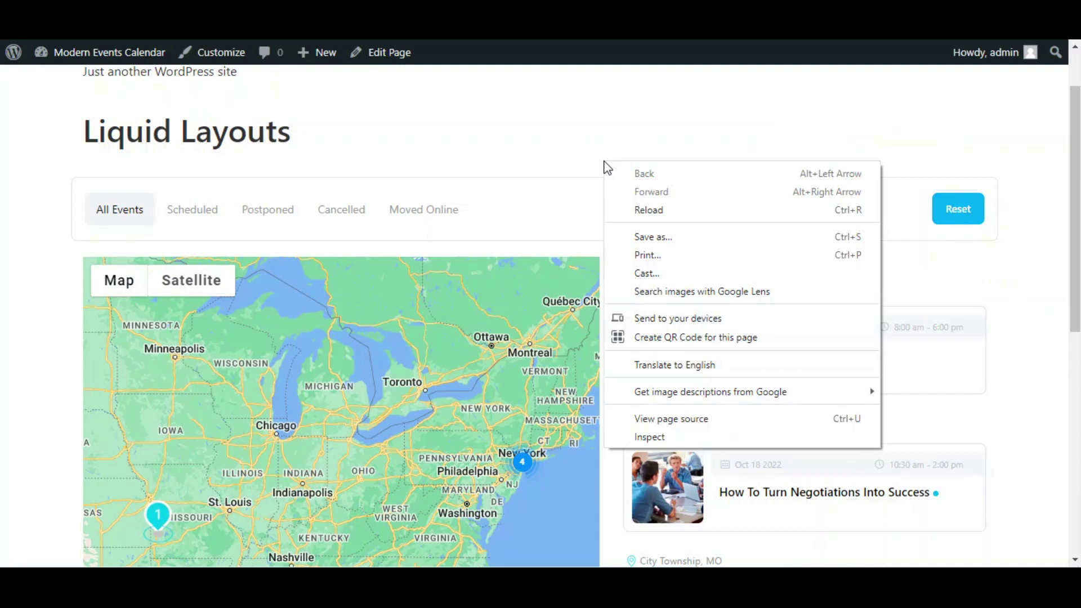
pyautogui.click(663, 210)
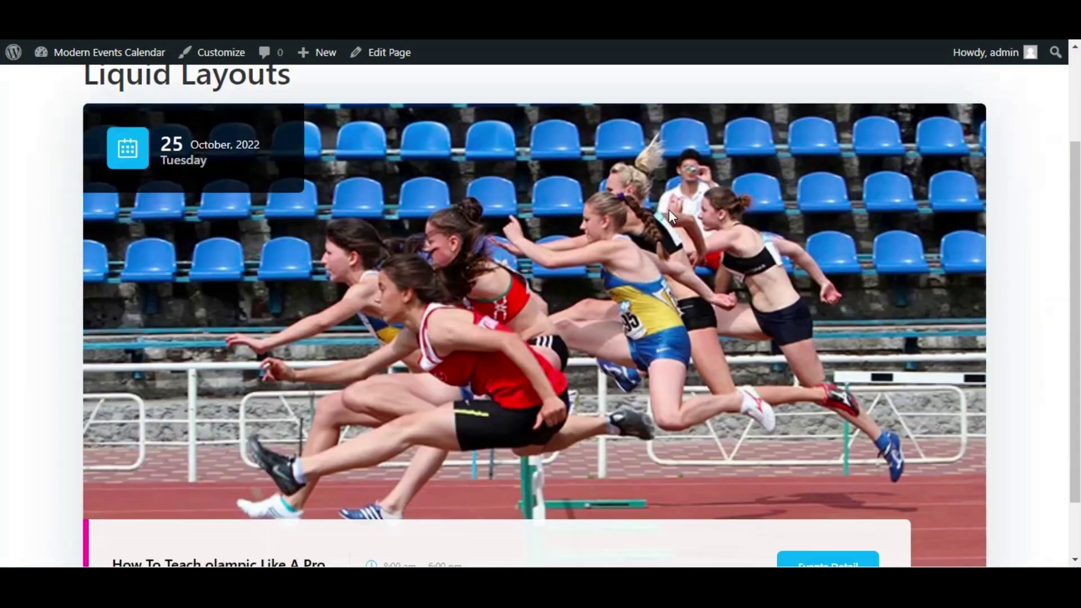
pyautogui.scroll(-2, 675, 231)
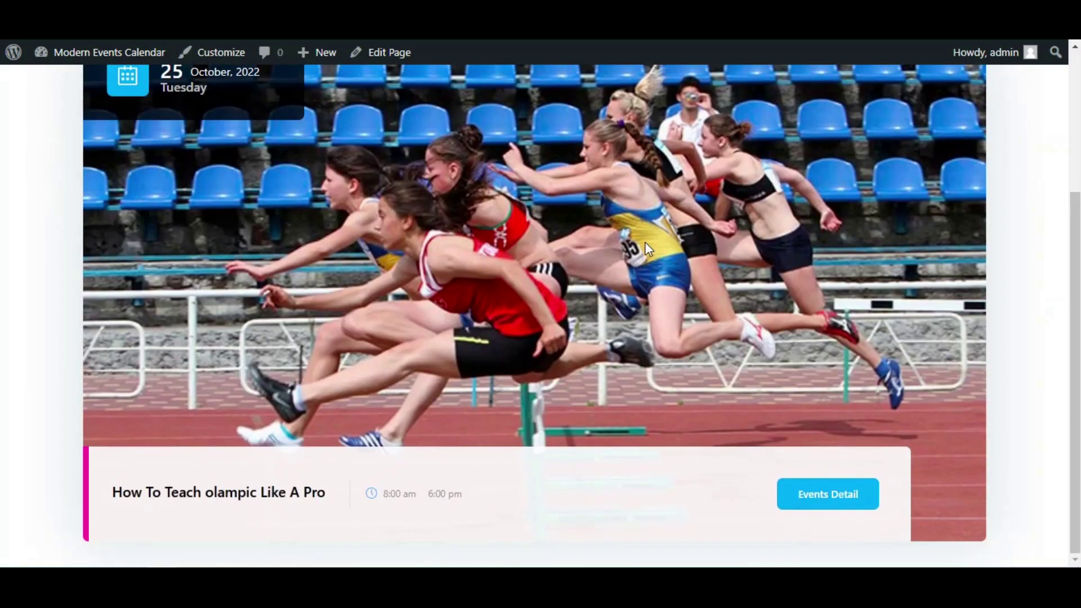
pyautogui.hotkey('ctrl', 'Tab')
pyautogui.scroll(-3, 518, 202)
# Choose the Available Spot skin with Liquid style, save it, and reload the live page
pyautogui.click(436, 126)
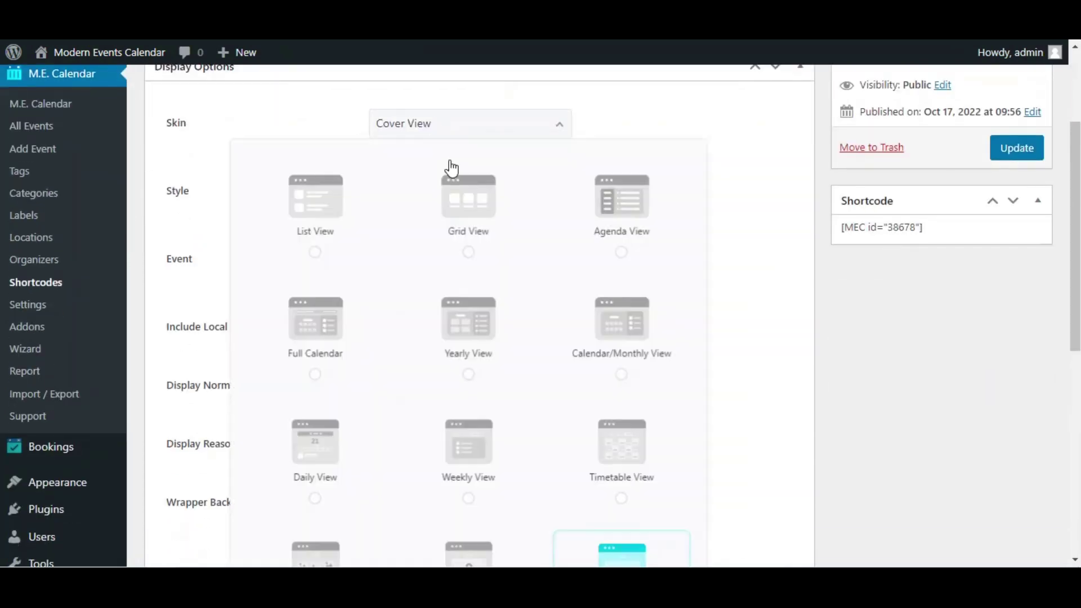
pyautogui.scroll(-5, 461, 253)
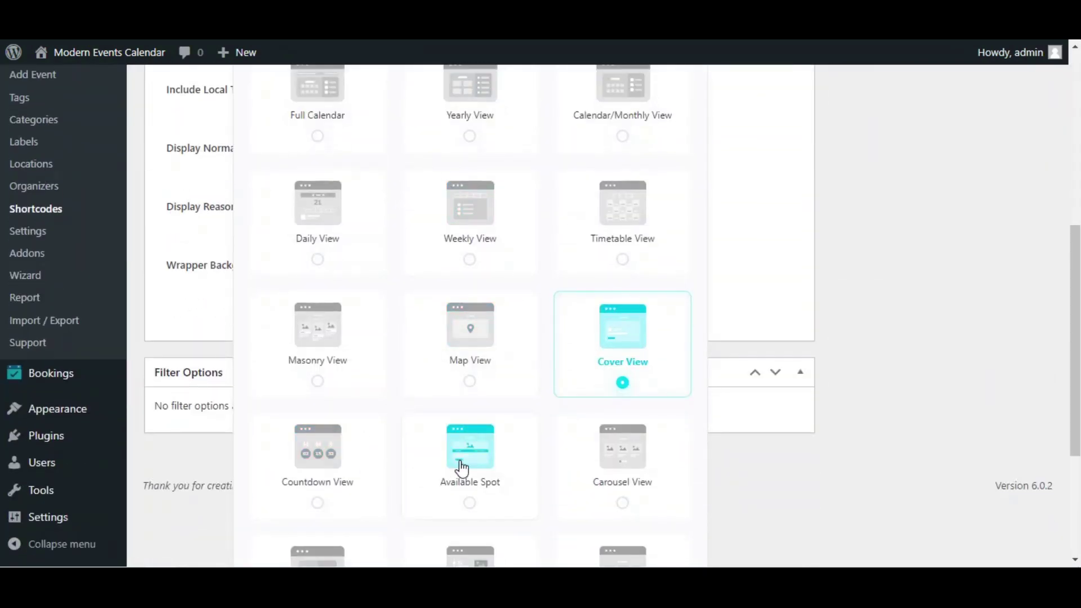
pyautogui.click(477, 467)
pyautogui.scroll(6, 496, 450)
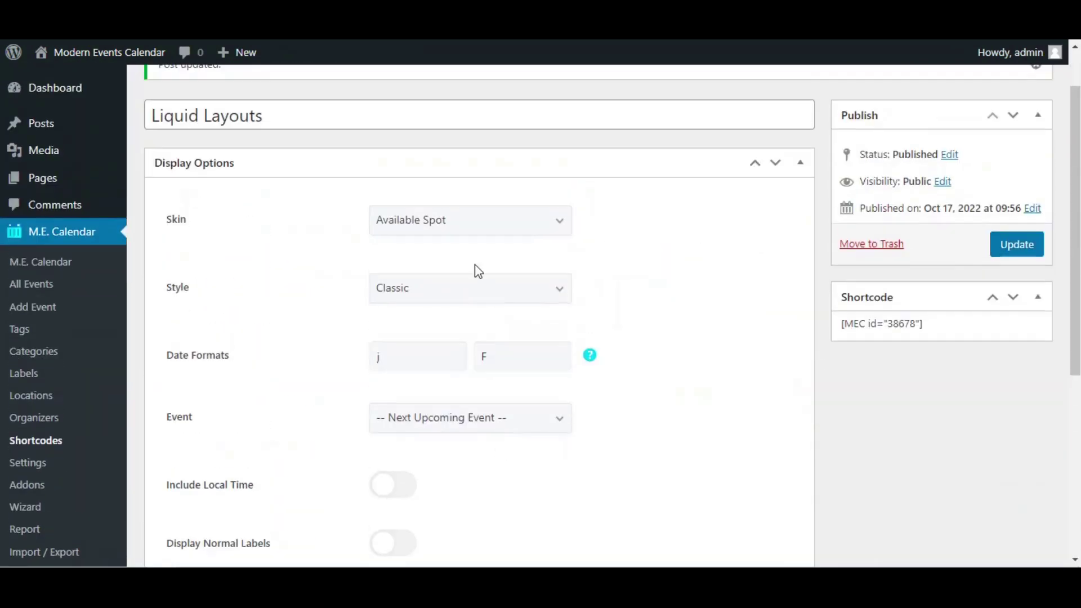
pyautogui.click(431, 283)
pyautogui.click(476, 338)
pyautogui.click(1004, 248)
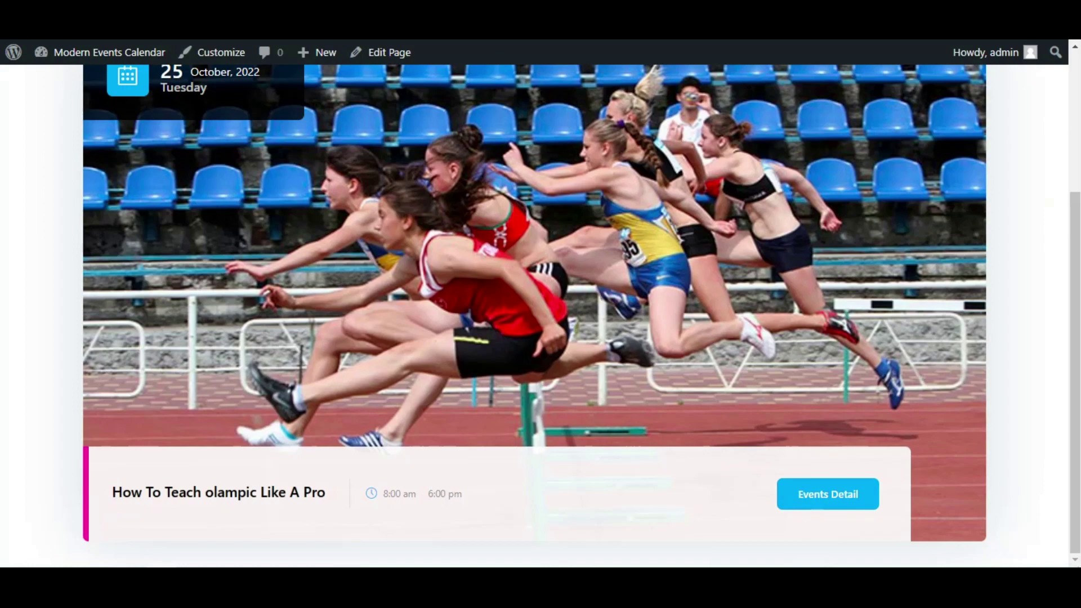
pyautogui.rightClick(5, 209)
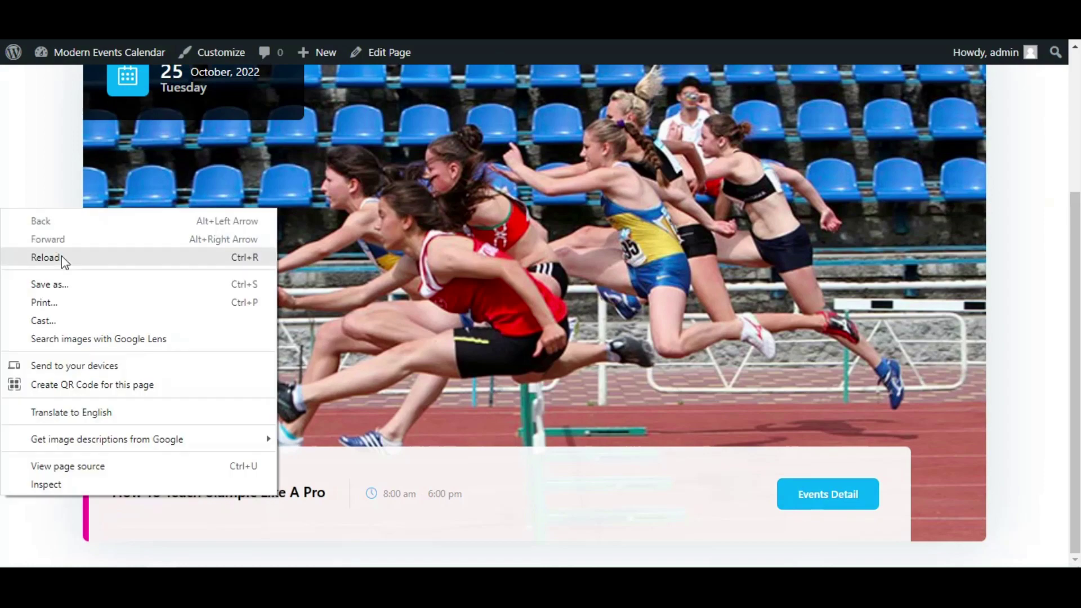
pyautogui.click(62, 256)
# Scroll the live Available Spot card for About First Day Of College with its countdown and Register button
pyautogui.scroll(4, 299, 288)
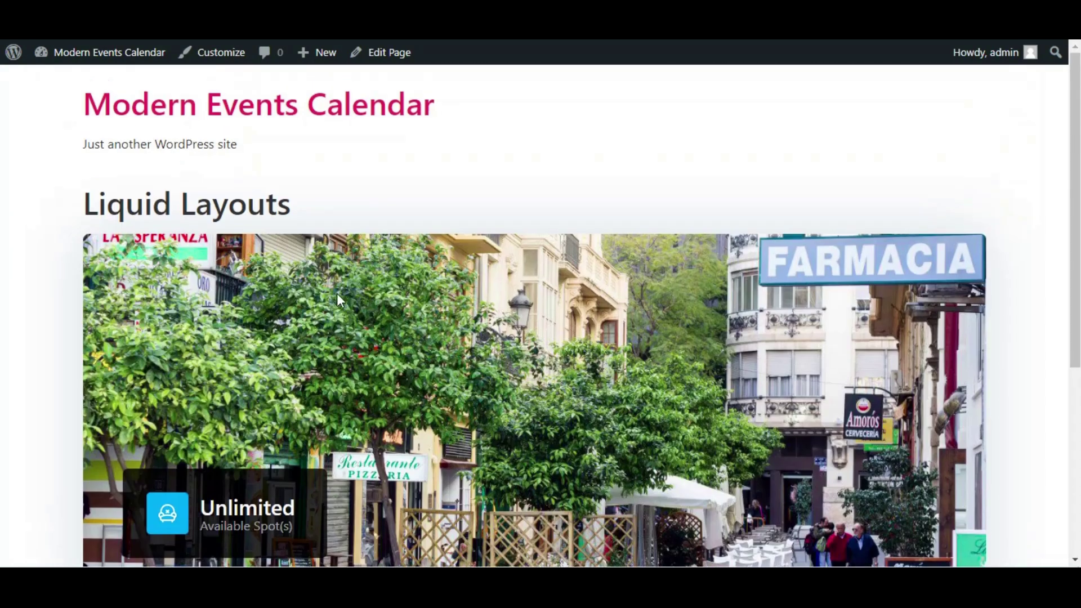
pyautogui.scroll(-6, 340, 295)
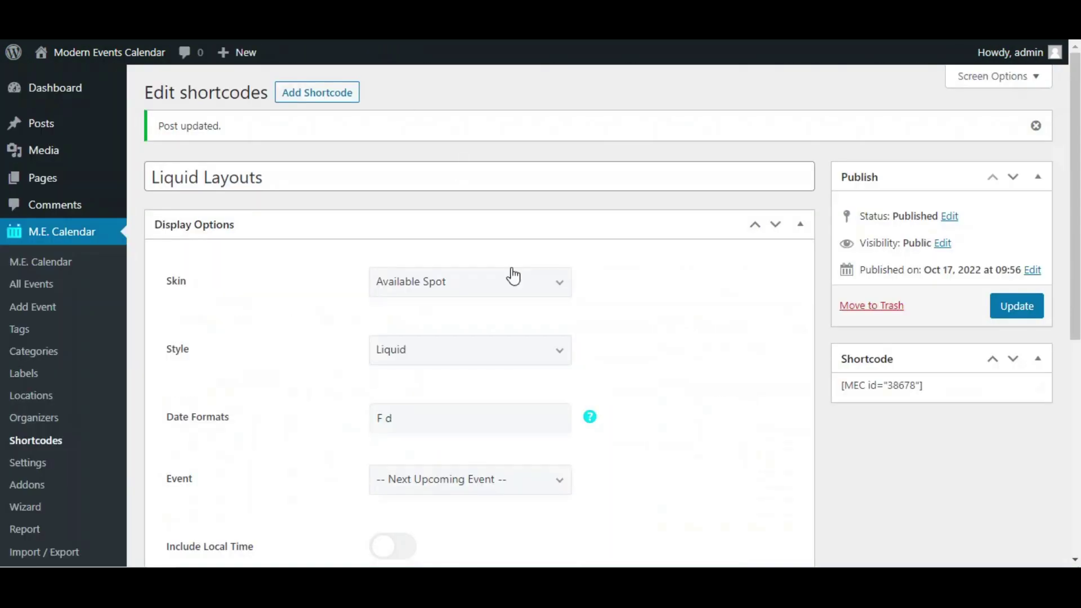
# Switch the shortcode skin to Carousel View in Liquid style with 3 events per row, and update
pyautogui.click(513, 280)
pyautogui.scroll(-8, 506, 278)
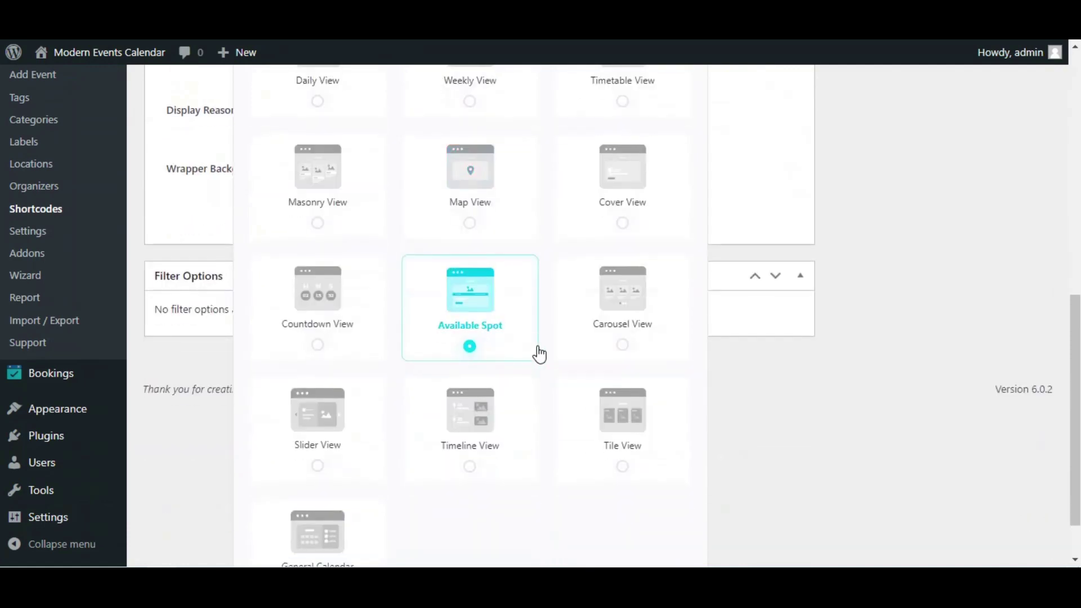
pyautogui.click(624, 316)
pyautogui.scroll(5, 506, 332)
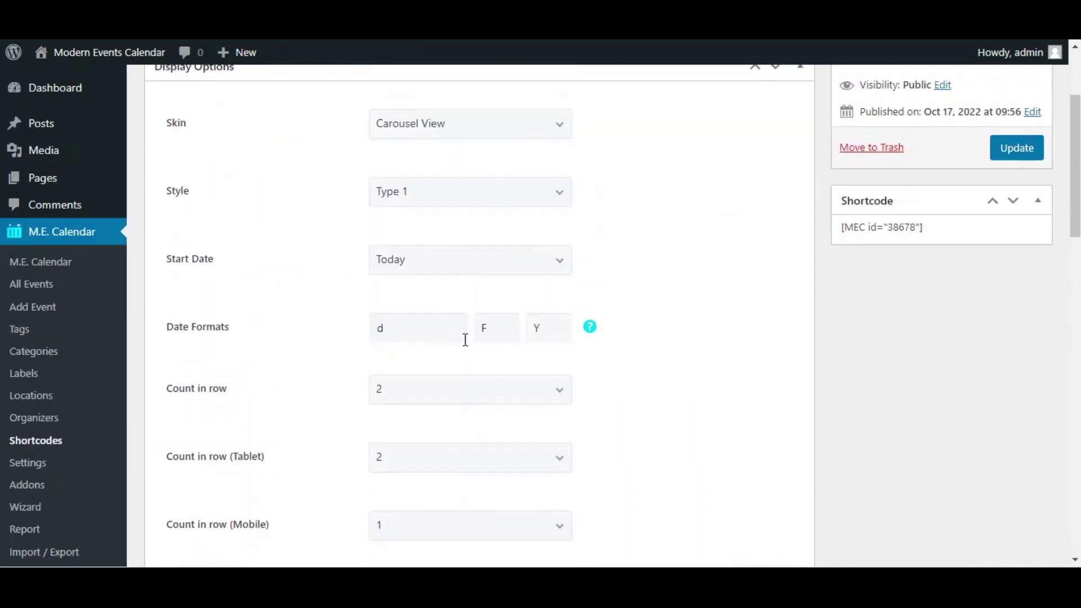
pyautogui.click(452, 191)
pyautogui.click(429, 315)
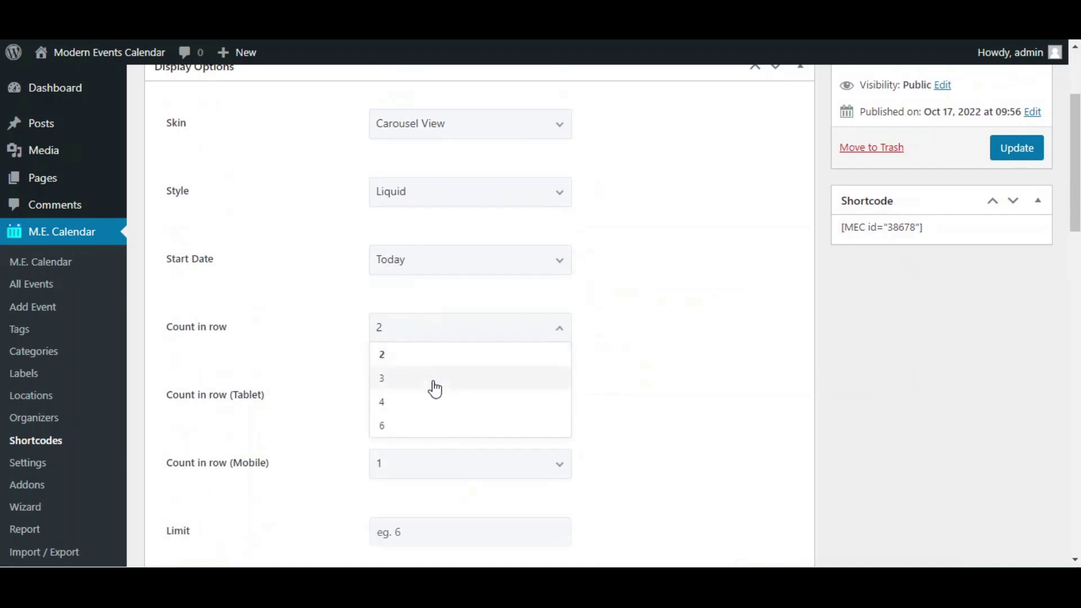
pyautogui.click(435, 389)
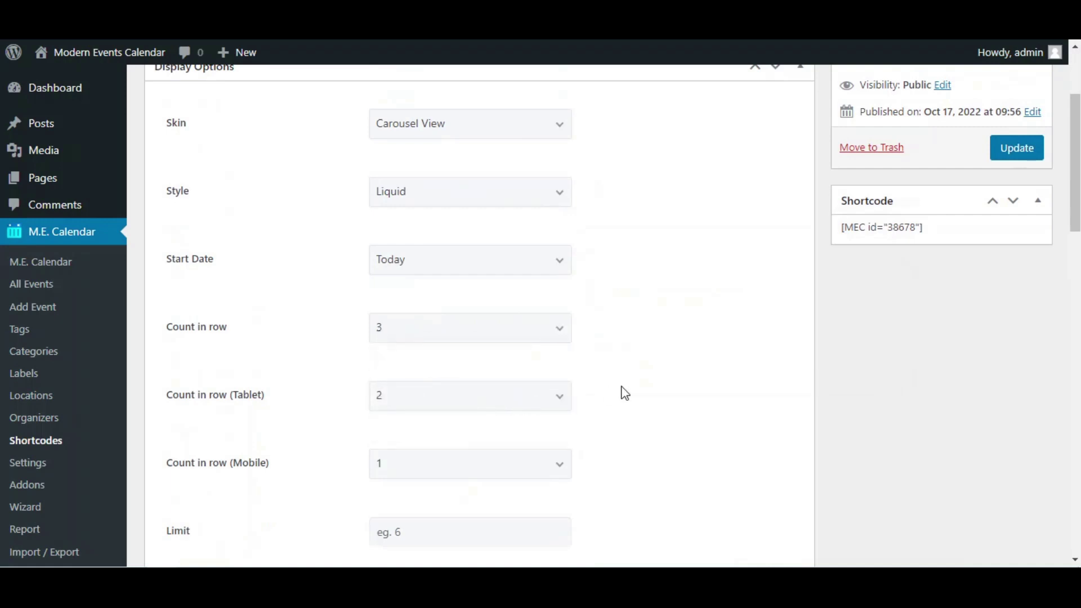
pyautogui.scroll(-4, 681, 386)
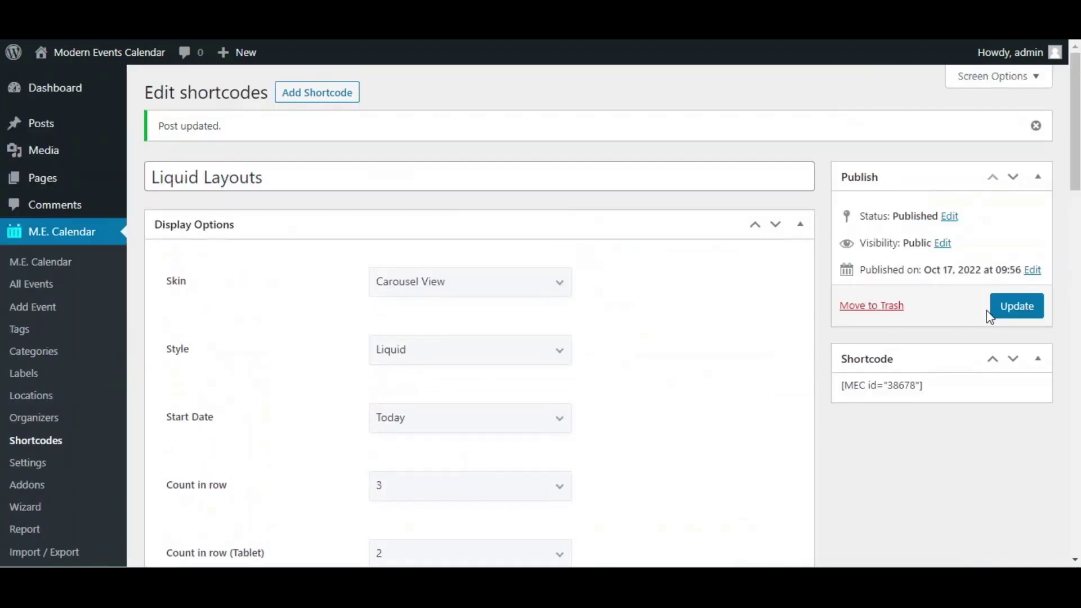
pyautogui.click(1000, 313)
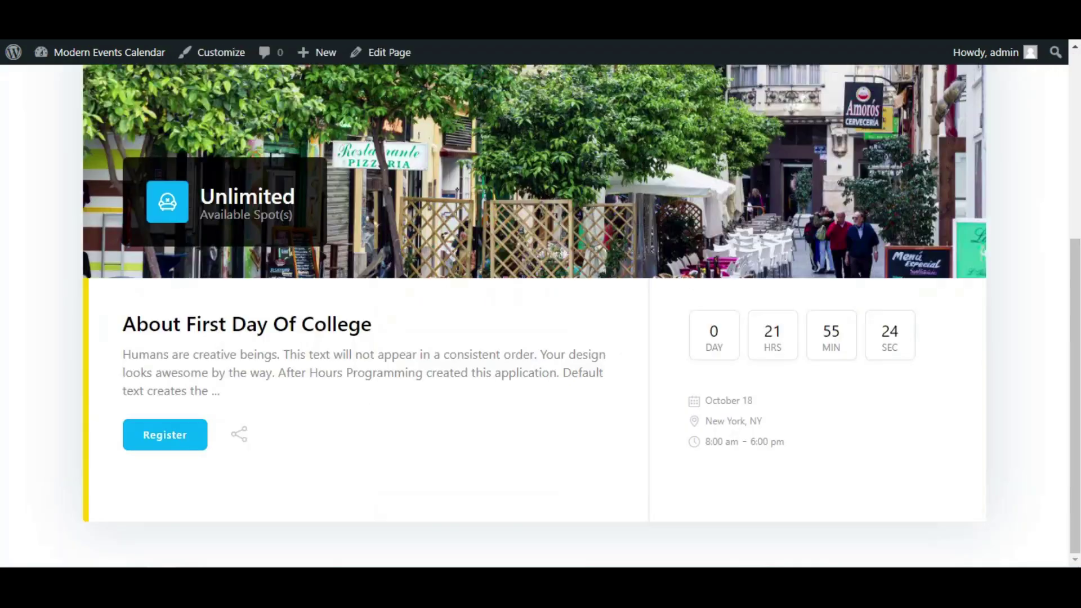
# Reload the front-end page to display the new Liquid carousel
pyautogui.rightClick(6, 189)
pyautogui.click(83, 236)
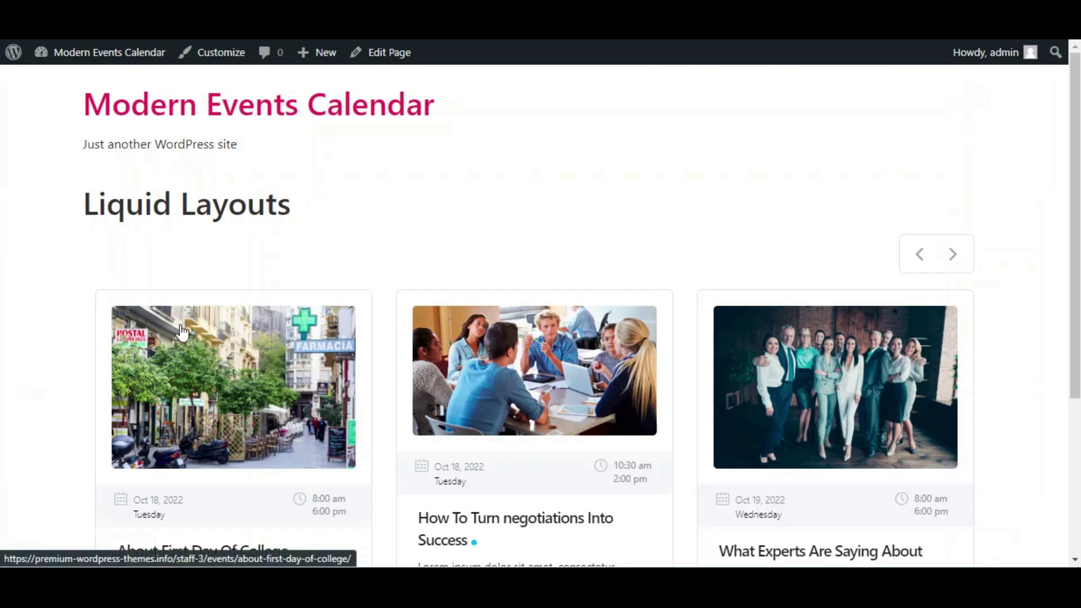
pyautogui.scroll(-3, 181, 332)
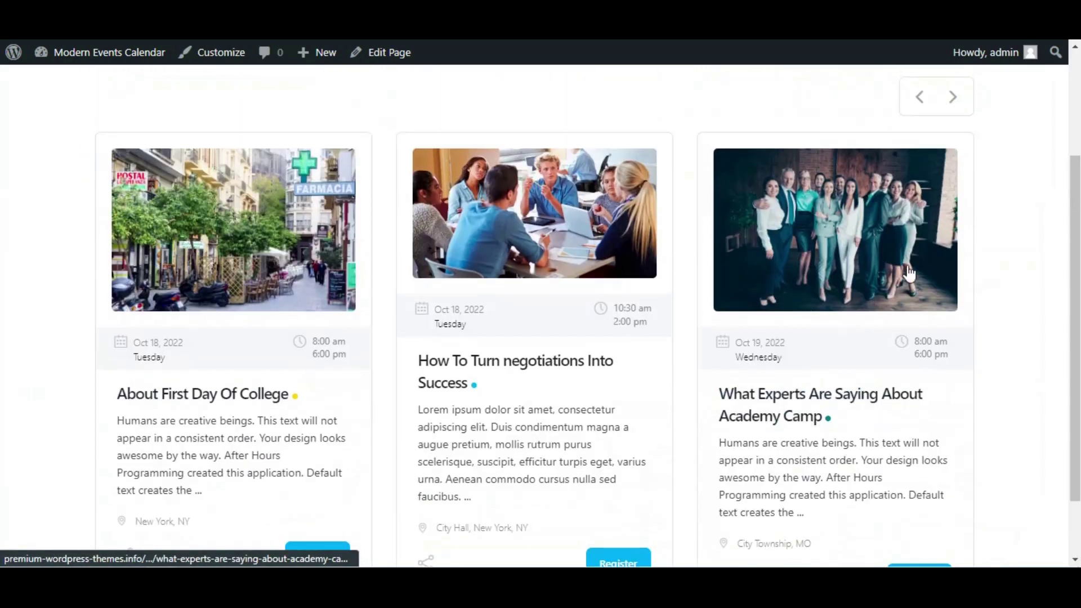
# Advance the carousel three events, step back two, then scroll further down
pyautogui.click(953, 97)
pyautogui.click(952, 96)
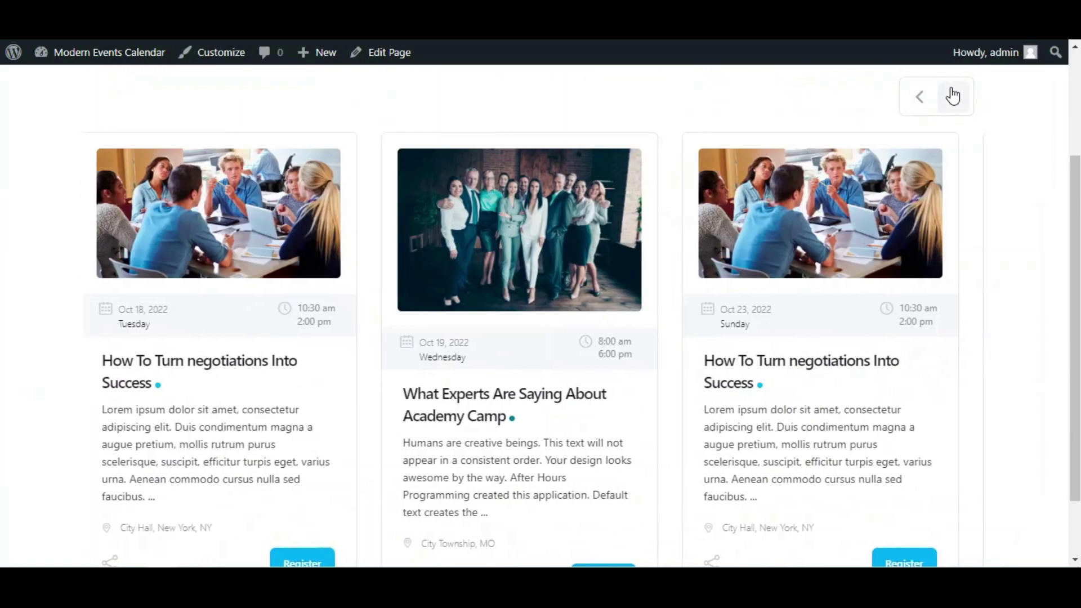
pyautogui.click(953, 96)
pyautogui.click(918, 98)
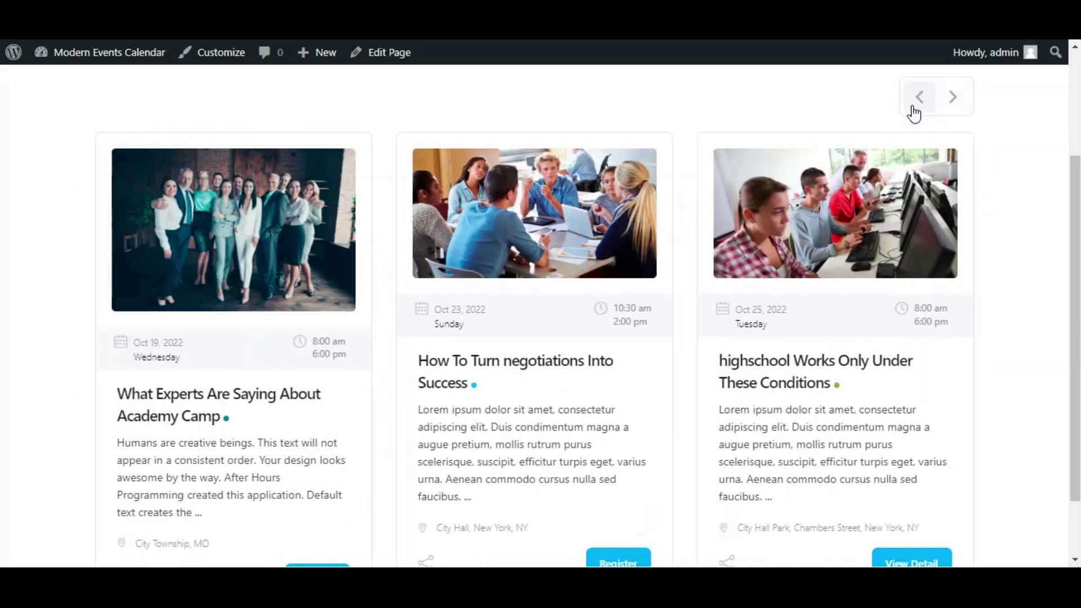
pyautogui.click(918, 98)
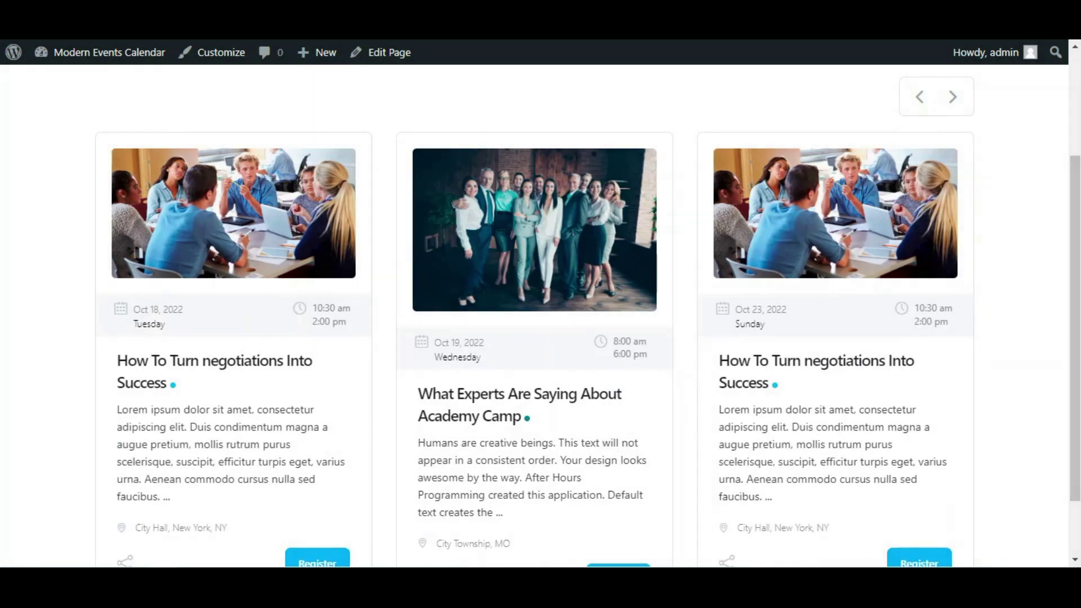
pyautogui.scroll(-2, 169, 371)
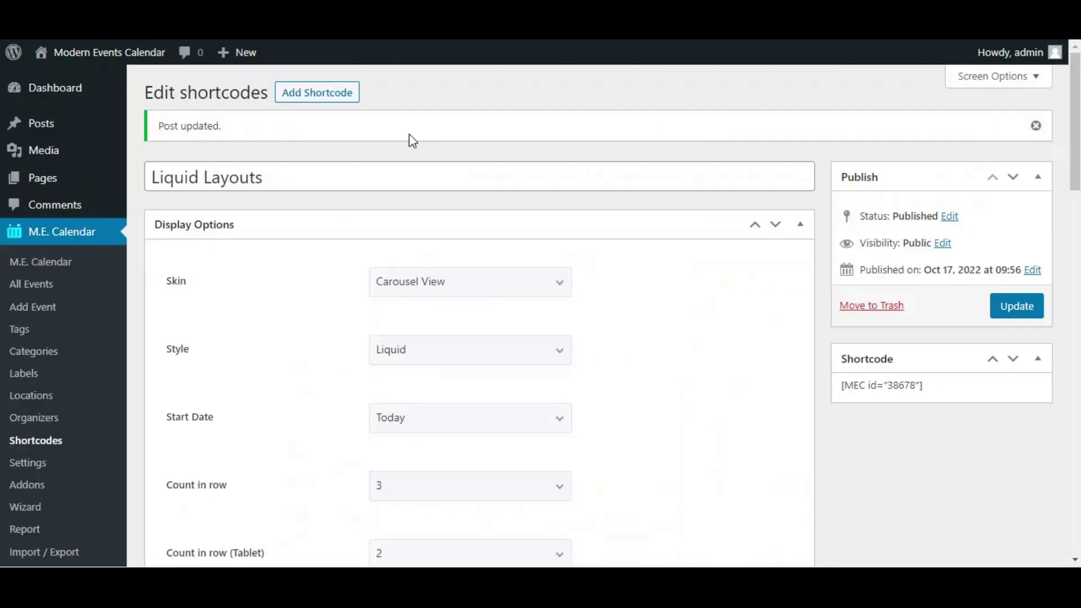
pyautogui.scroll(-2, 412, 141)
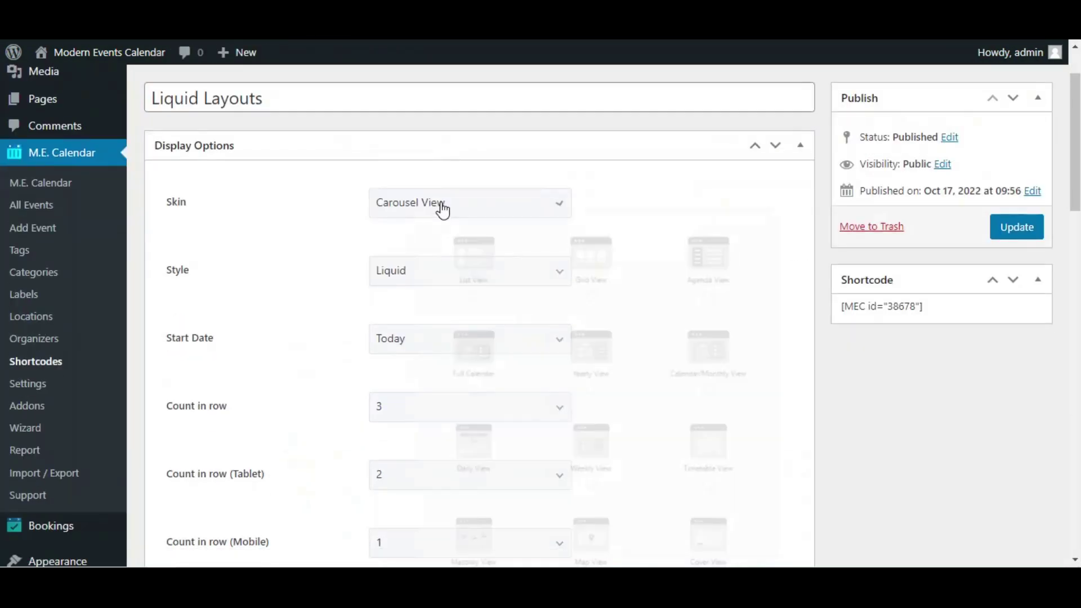
# Change the shortcode skin to Slider View with Liquid style and update it
pyautogui.click(441, 207)
pyautogui.scroll(-6, 480, 357)
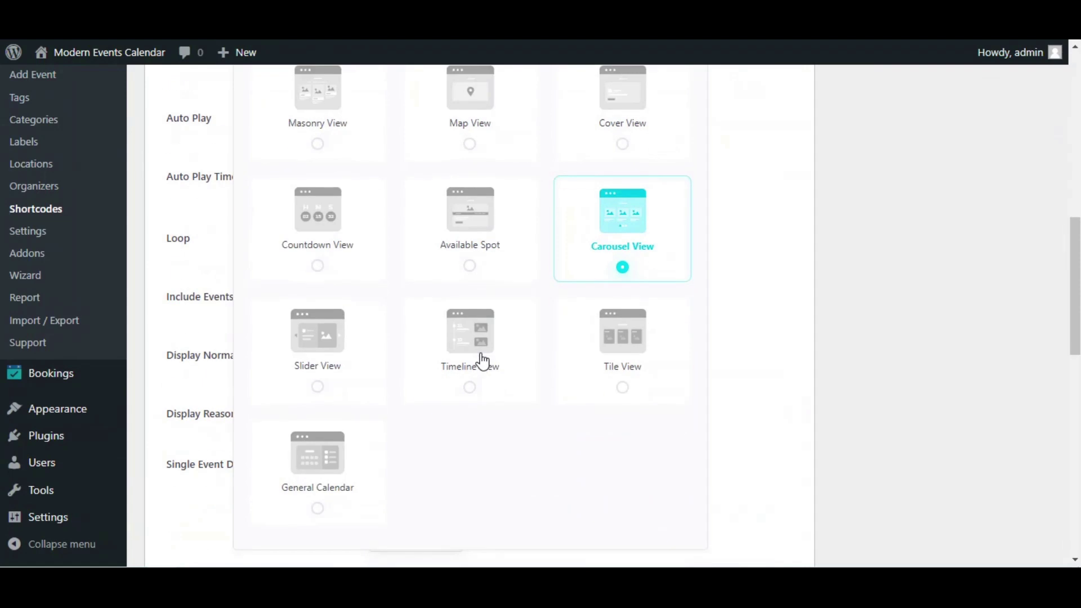
pyautogui.click(338, 372)
pyautogui.scroll(6, 445, 388)
pyautogui.scroll(4, 456, 394)
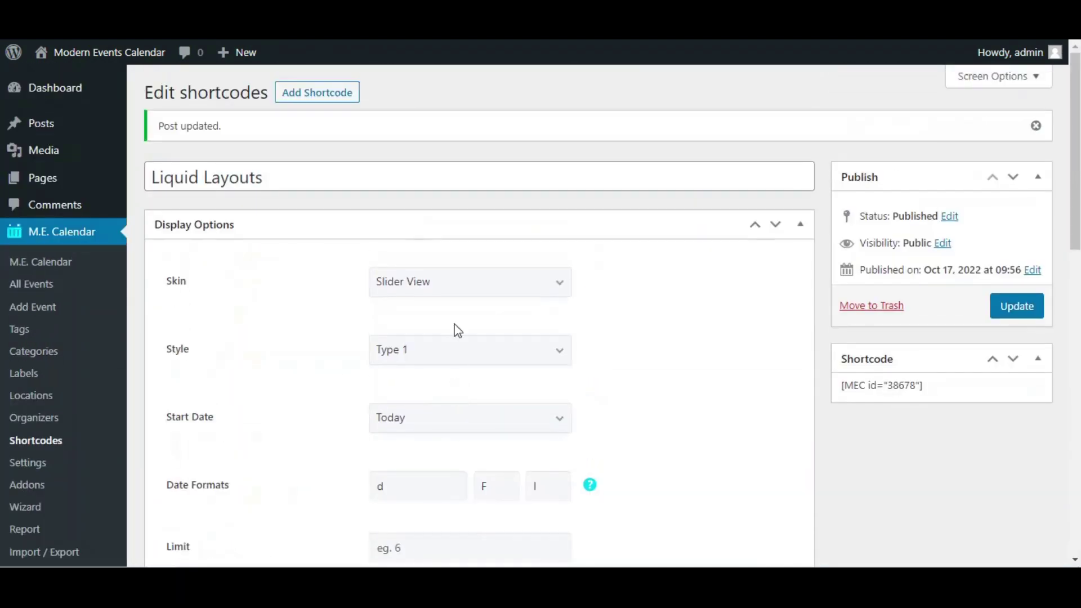
pyautogui.click(441, 358)
pyautogui.click(413, 495)
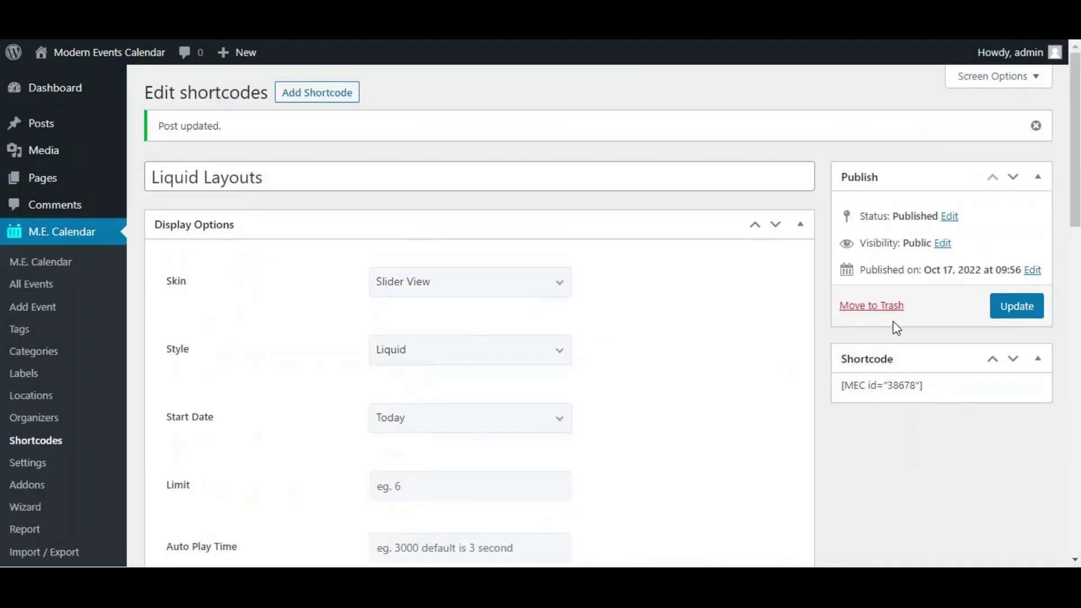
pyautogui.click(1032, 308)
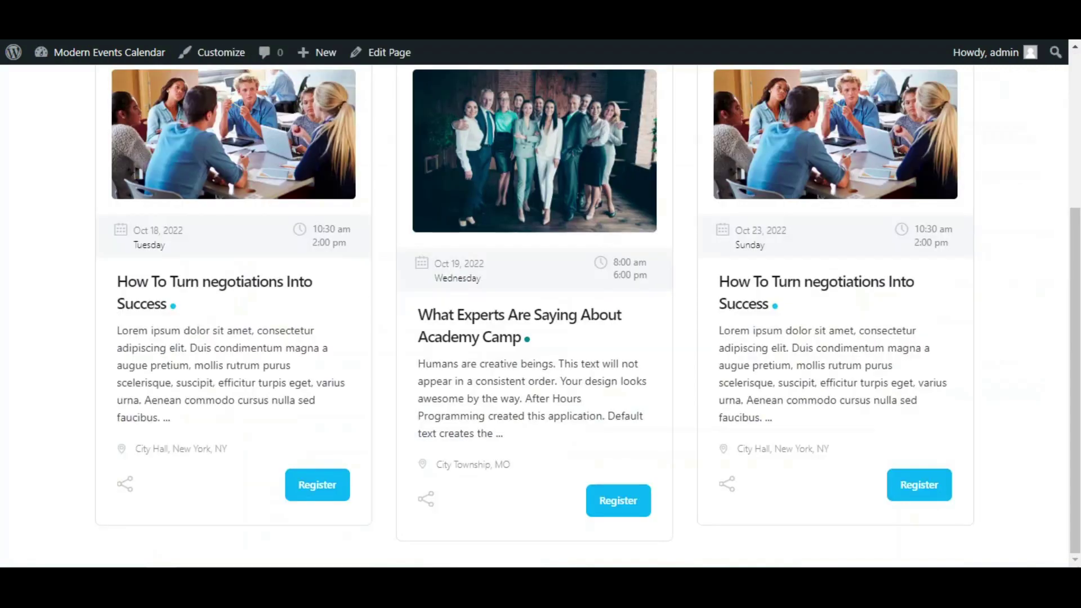
# Reload the front-end page and move the Liquid slider forward and back one slide
pyautogui.rightClick(2, 171)
pyautogui.click(25, 214)
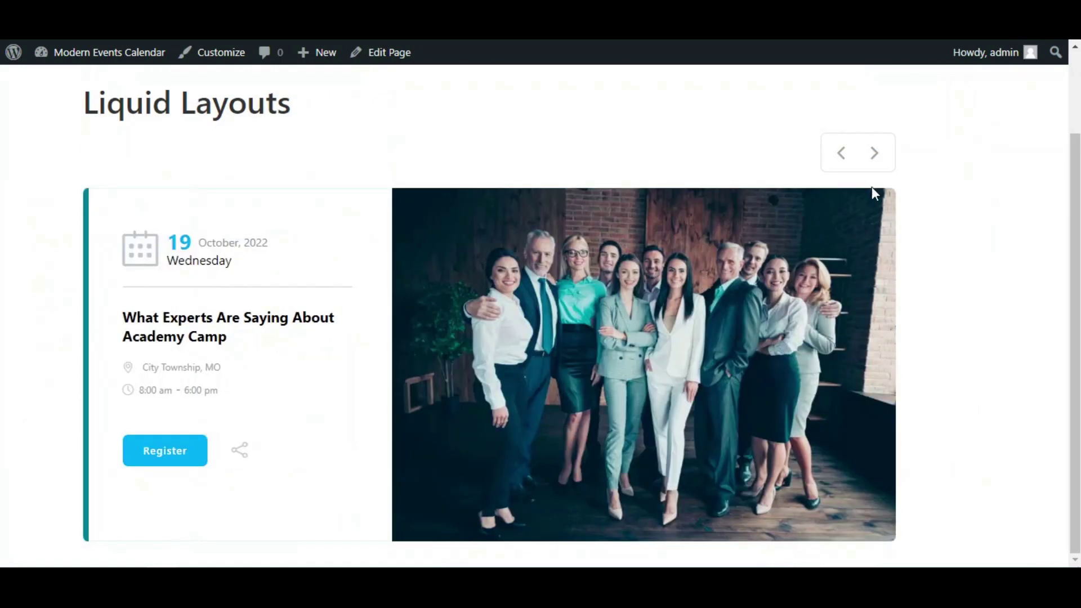
pyautogui.click(875, 160)
pyautogui.click(844, 158)
# Move to the 23 October negotiations event, open its page, and scroll through it
pyautogui.rightClick(213, 320)
pyautogui.click(161, 282)
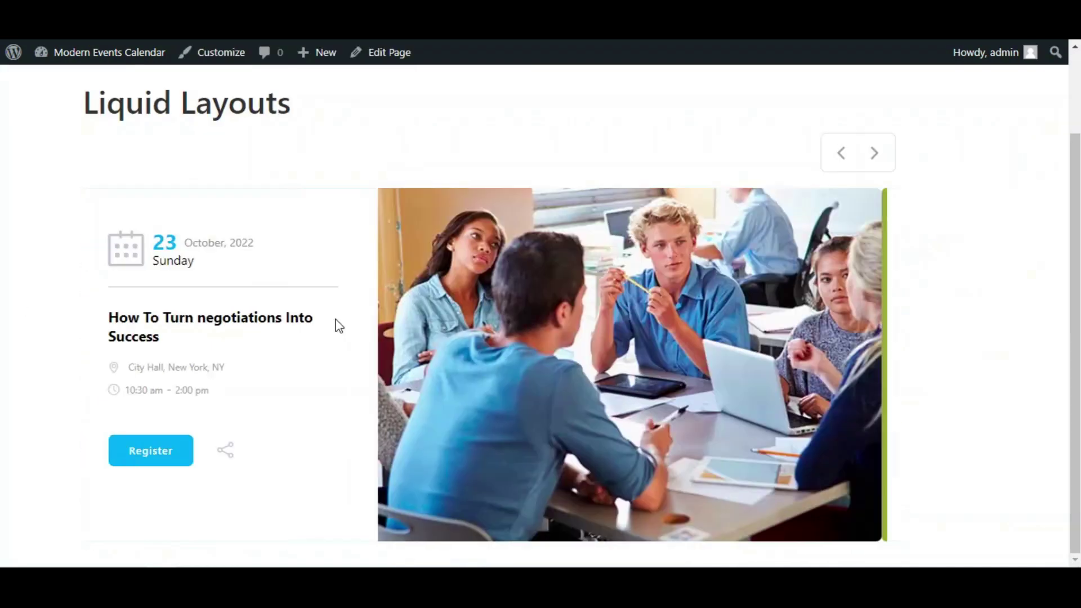
pyautogui.rightClick(277, 322)
pyautogui.click(278, 326)
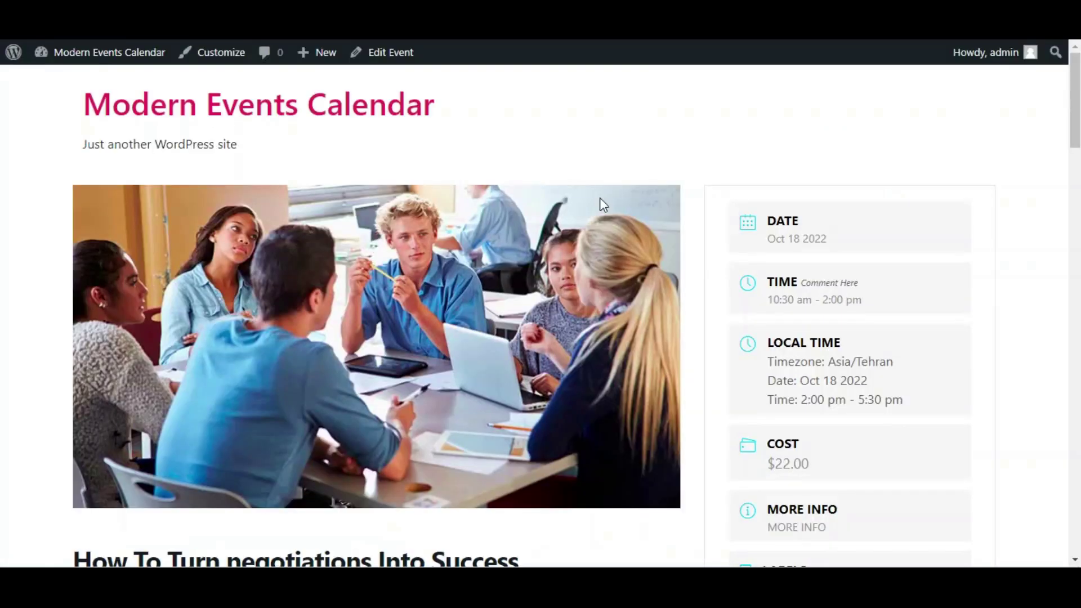
pyautogui.scroll(-15, 648, 242)
pyautogui.scroll(-10, 614, 292)
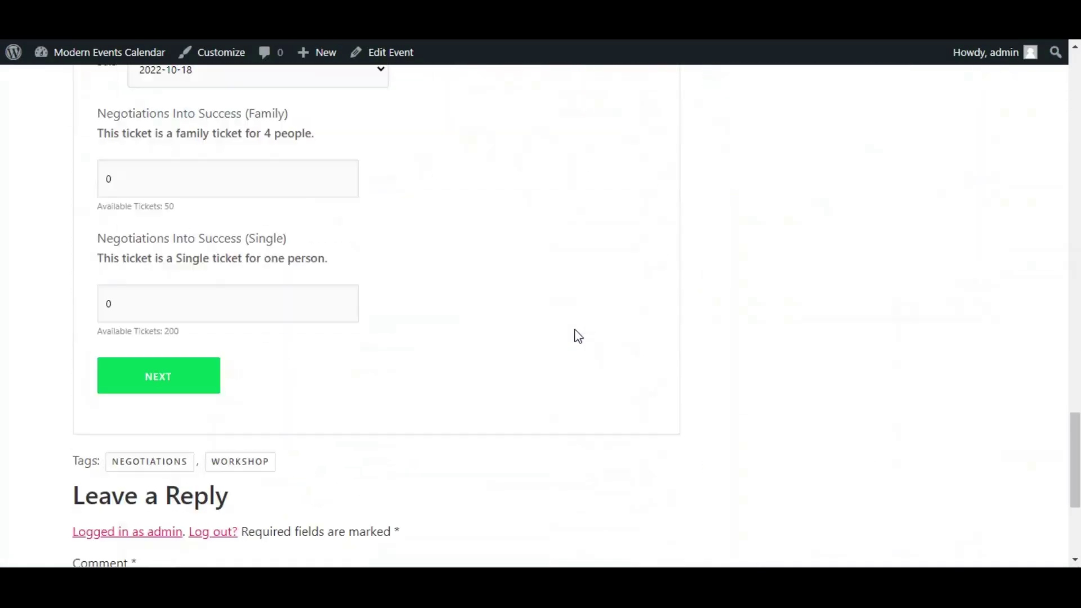
pyautogui.scroll(20, 574, 338)
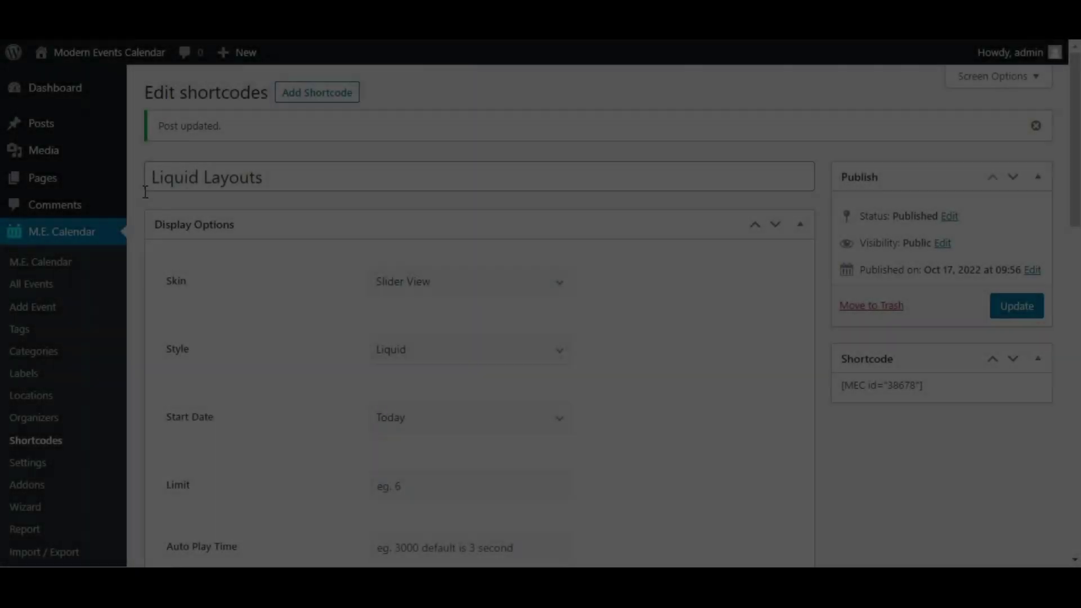
# In M.E. Calendar Settings > Single Event Page, set Single Event Style to Liquid Style and save
pyautogui.scroll(-2, 54, 407)
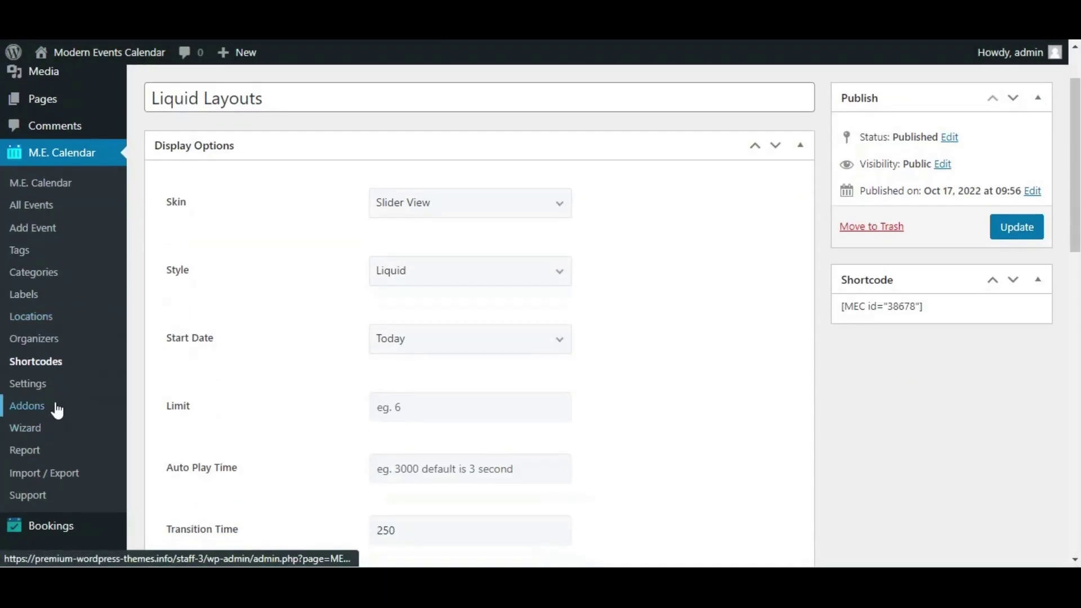
pyautogui.click(47, 389)
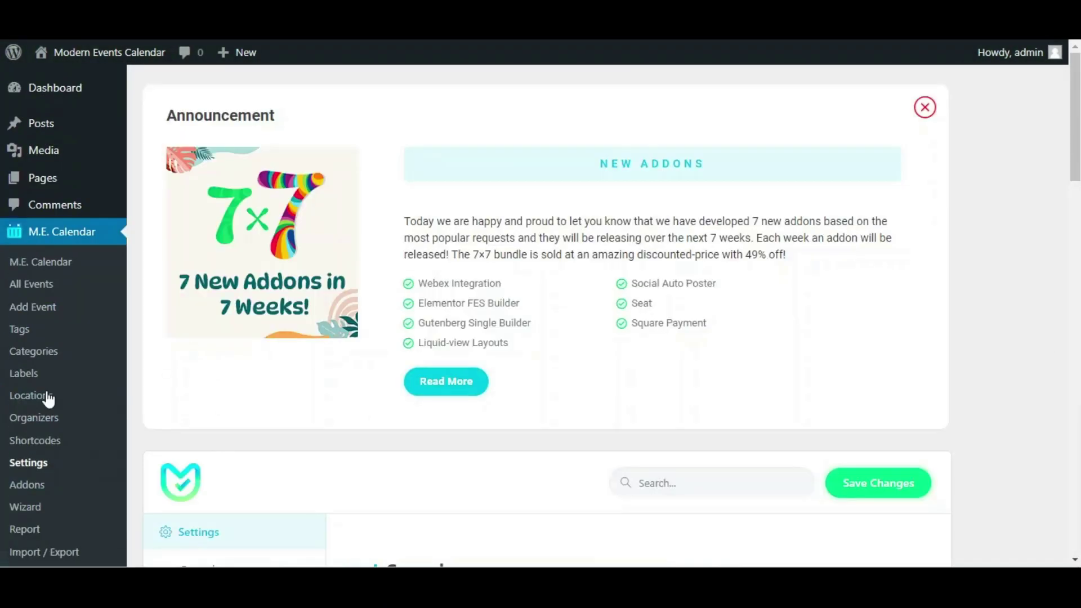
pyautogui.scroll(-7, 536, 299)
pyautogui.scroll(-2, 519, 342)
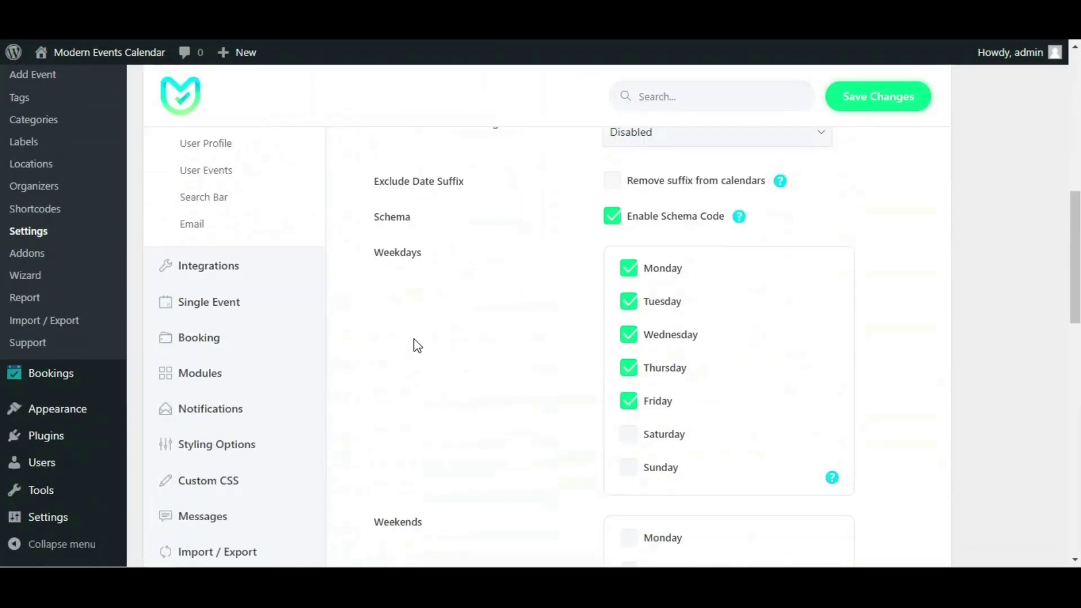
pyautogui.click(221, 309)
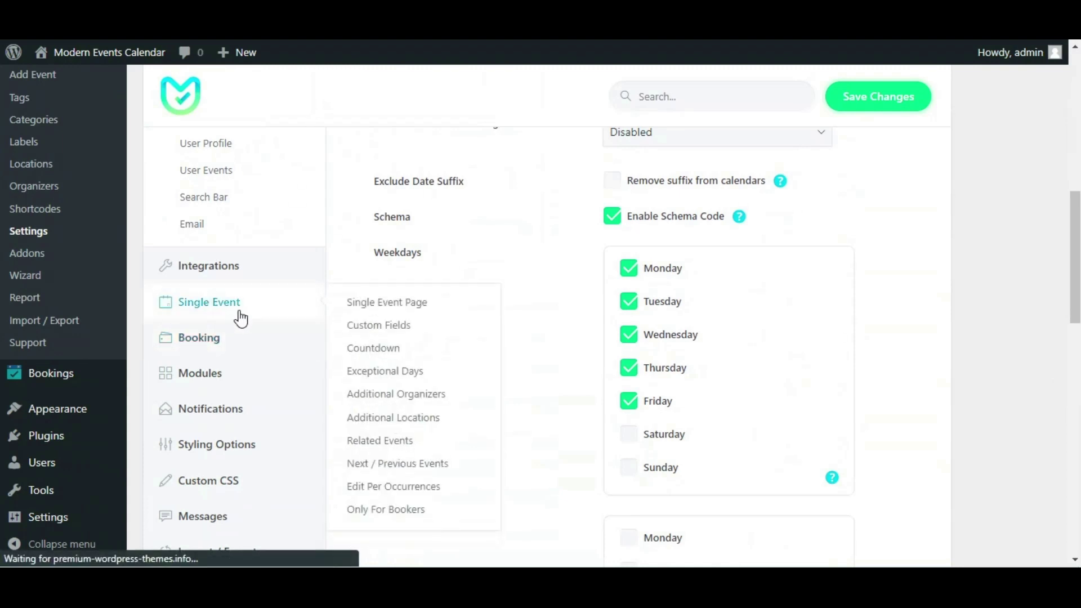
pyautogui.scroll(-2, 567, 321)
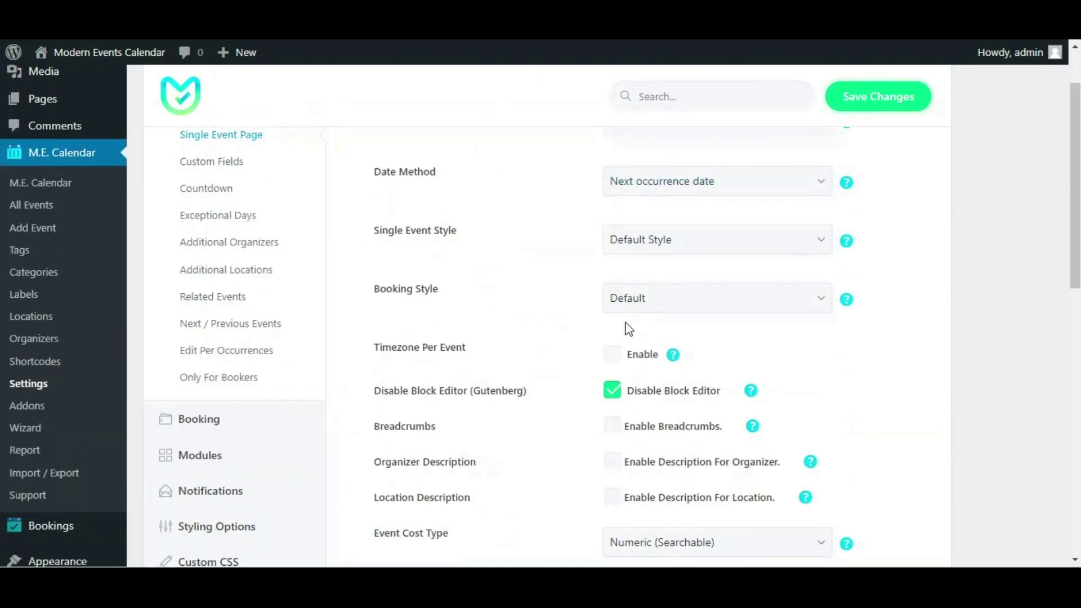
pyautogui.scroll(3, 628, 329)
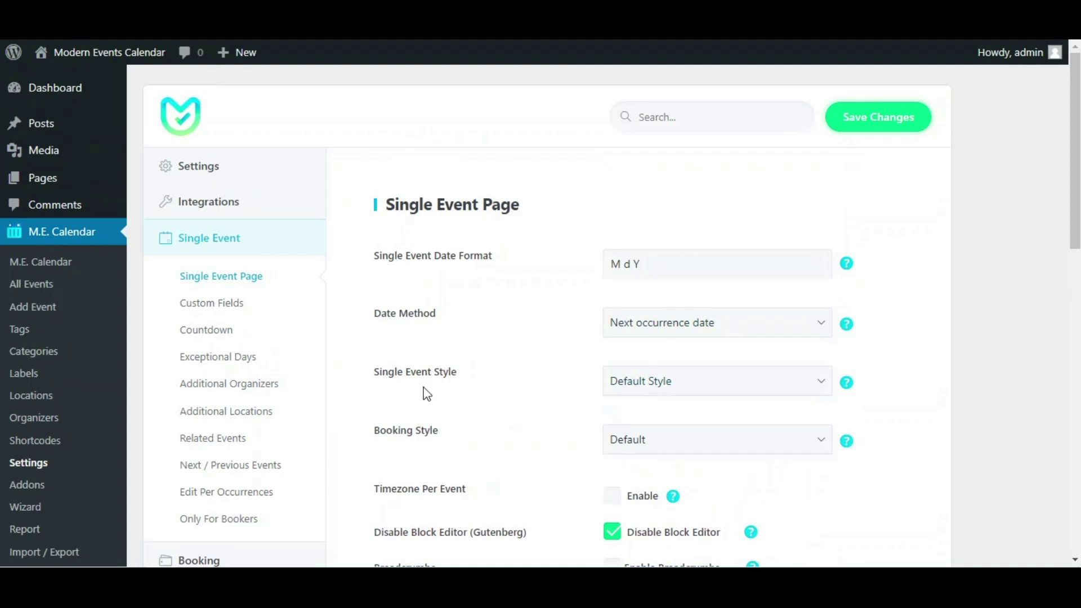
pyautogui.click(692, 394)
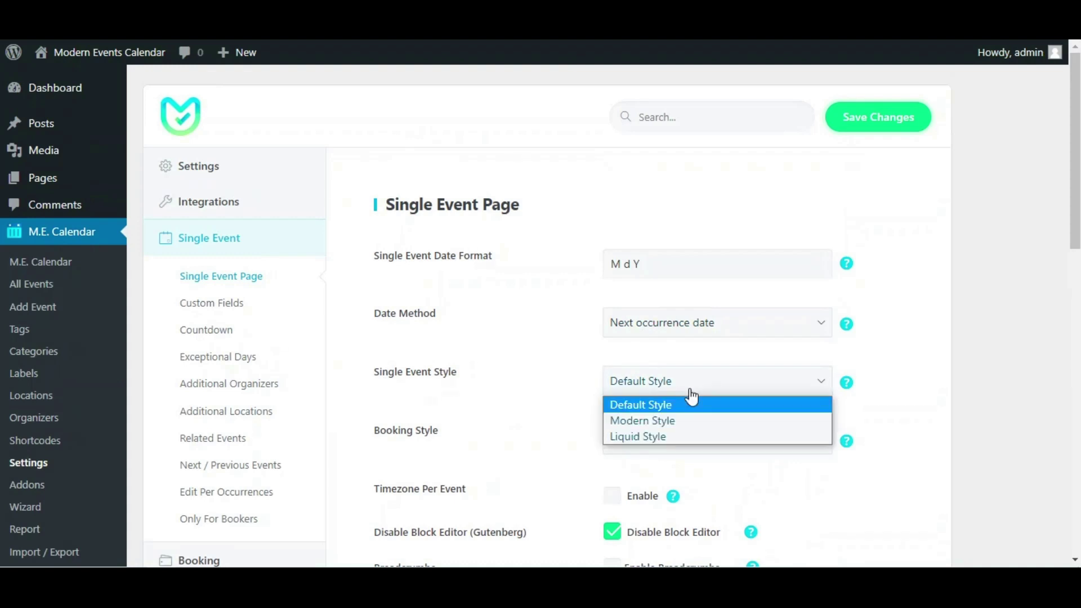
pyautogui.click(683, 438)
pyautogui.click(897, 119)
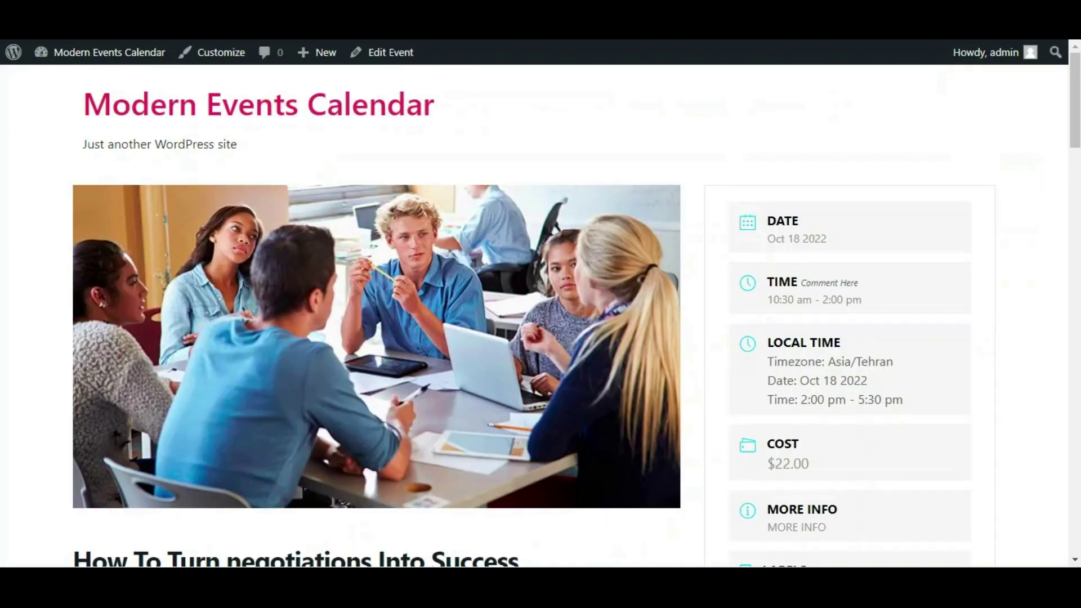
# Reload the negotiations event page and scroll through its new Liquid layout details
pyautogui.rightClick(474, 135)
pyautogui.click(551, 180)
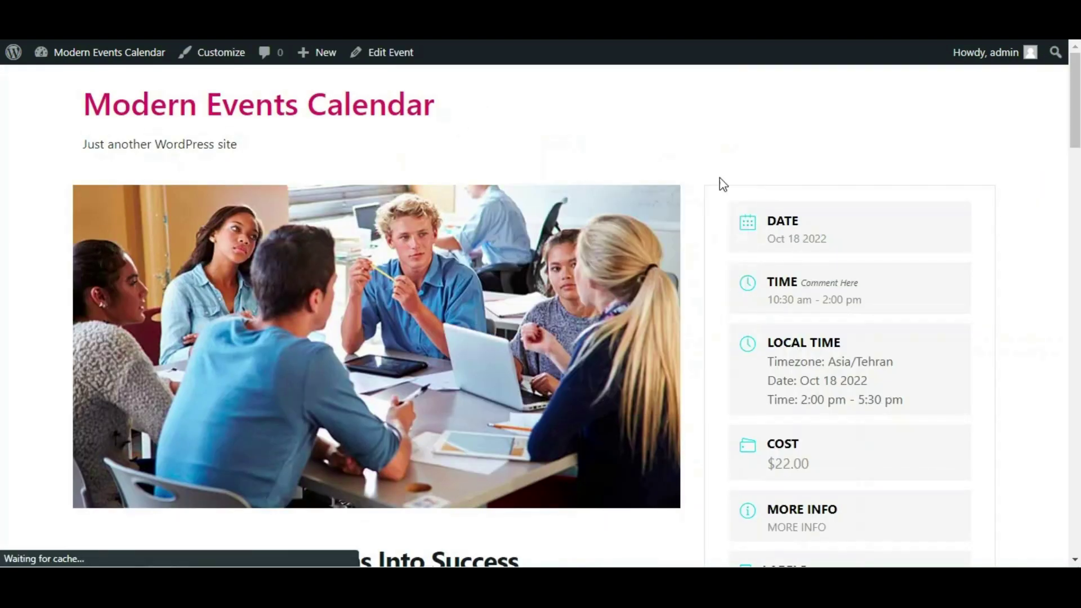
pyautogui.scroll(-7, 761, 181)
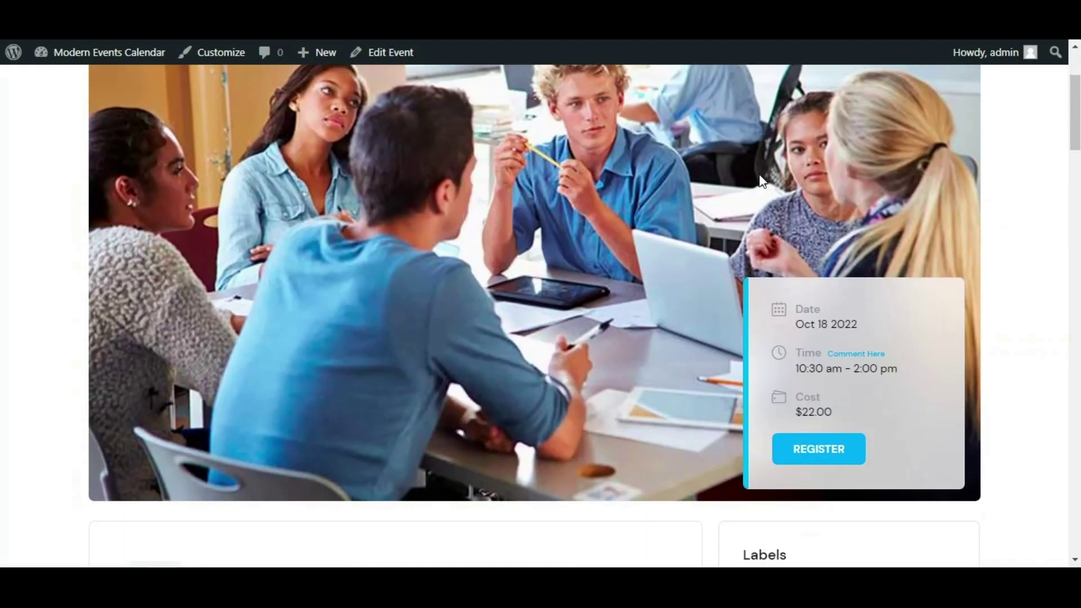
pyautogui.scroll(-7, 761, 197)
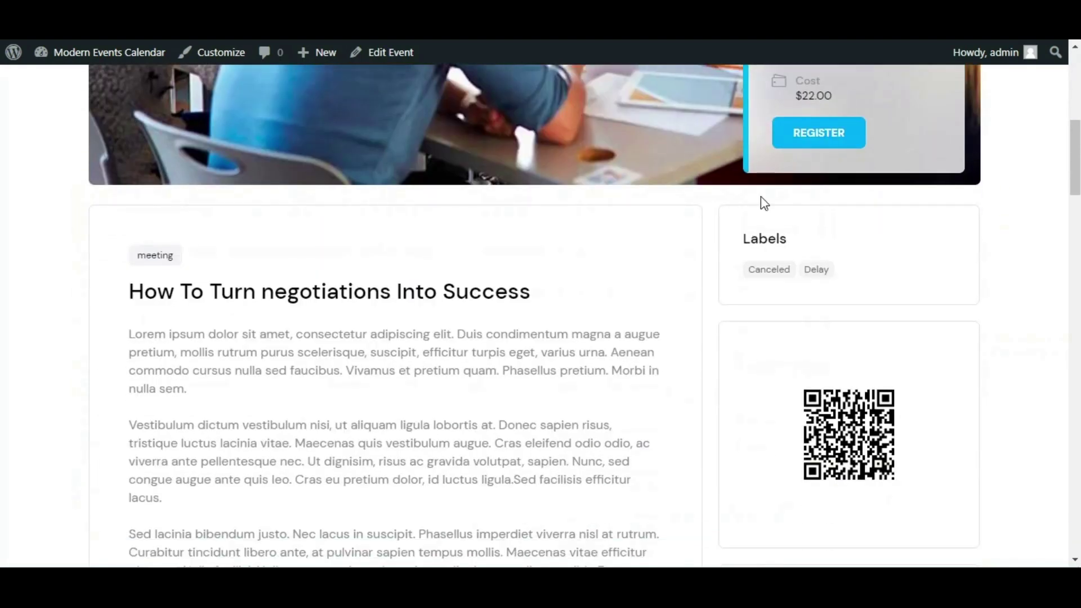
pyautogui.scroll(-9, 761, 197)
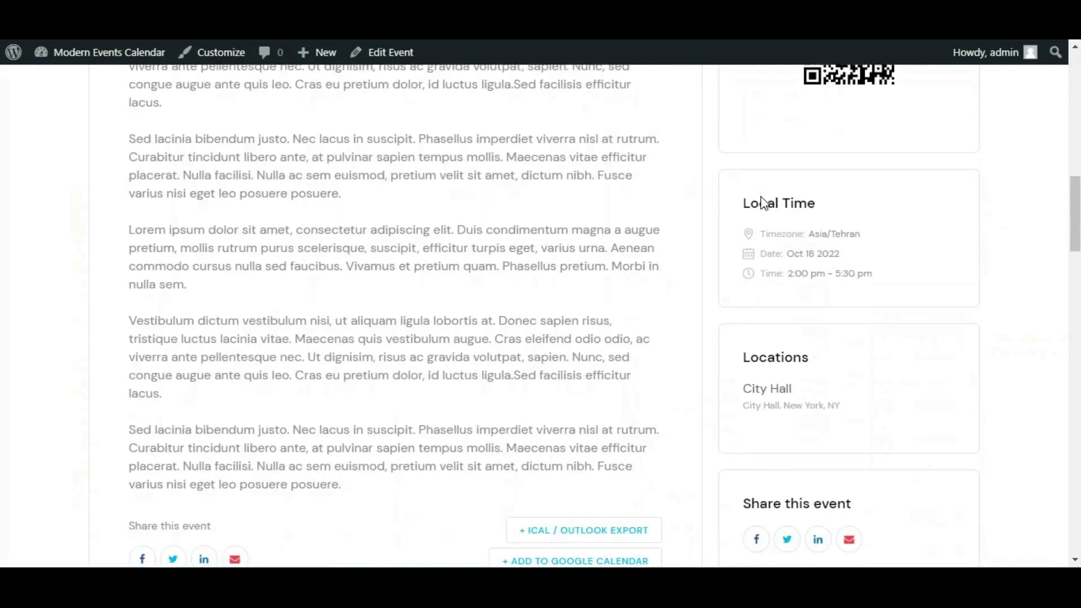
pyautogui.scroll(-13, 761, 197)
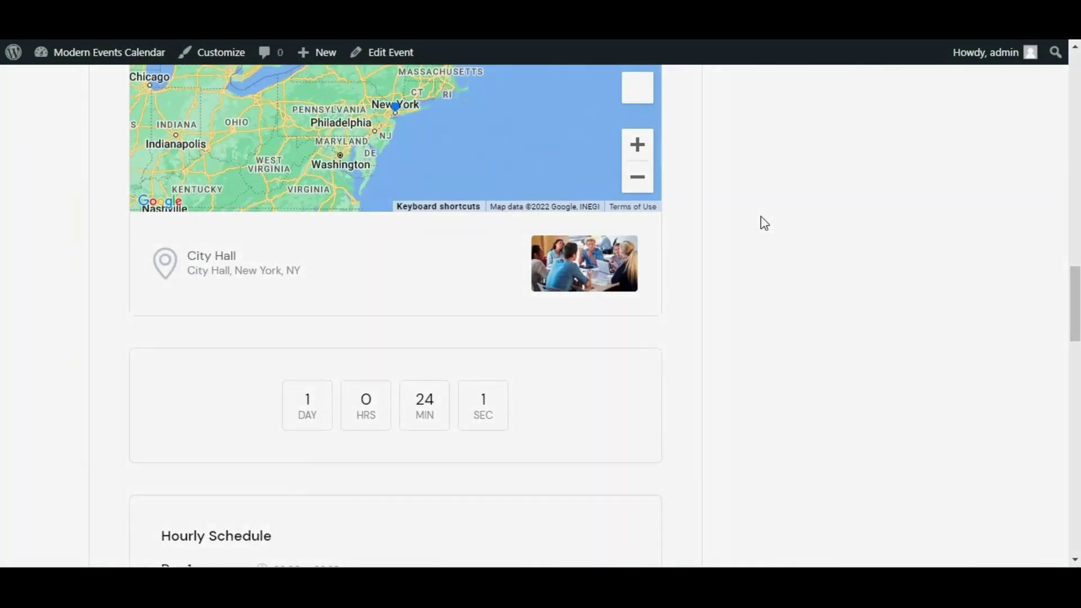
pyautogui.scroll(-12, 763, 224)
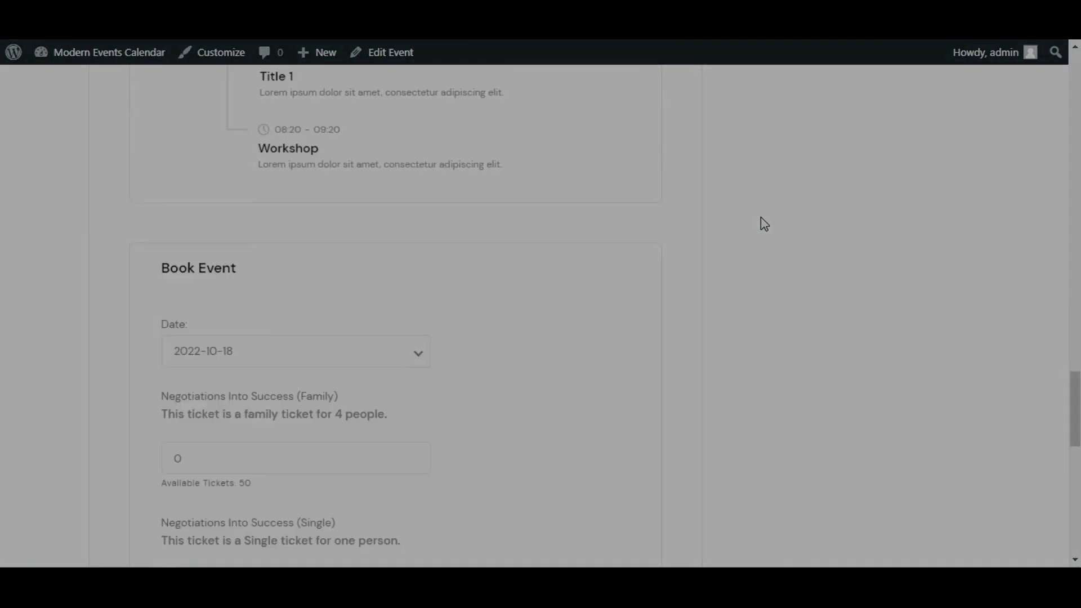